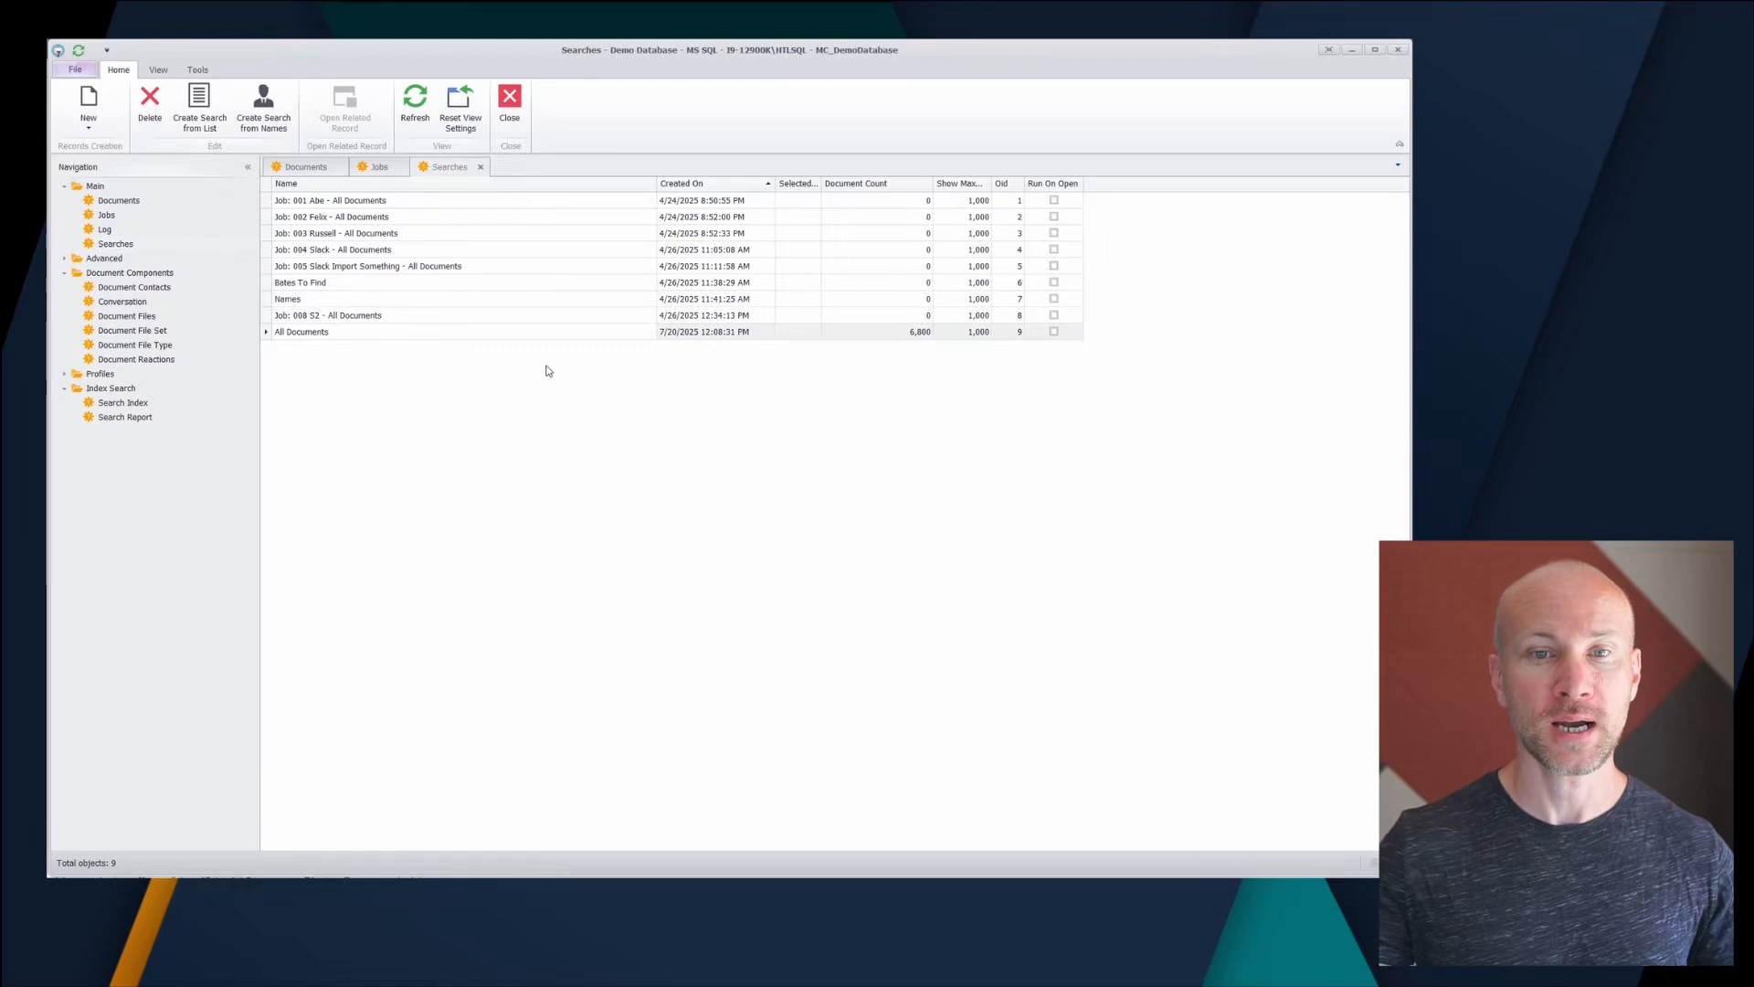
- Create a new search index record named 'Main' and save it
click(139, 402)
click(104, 132)
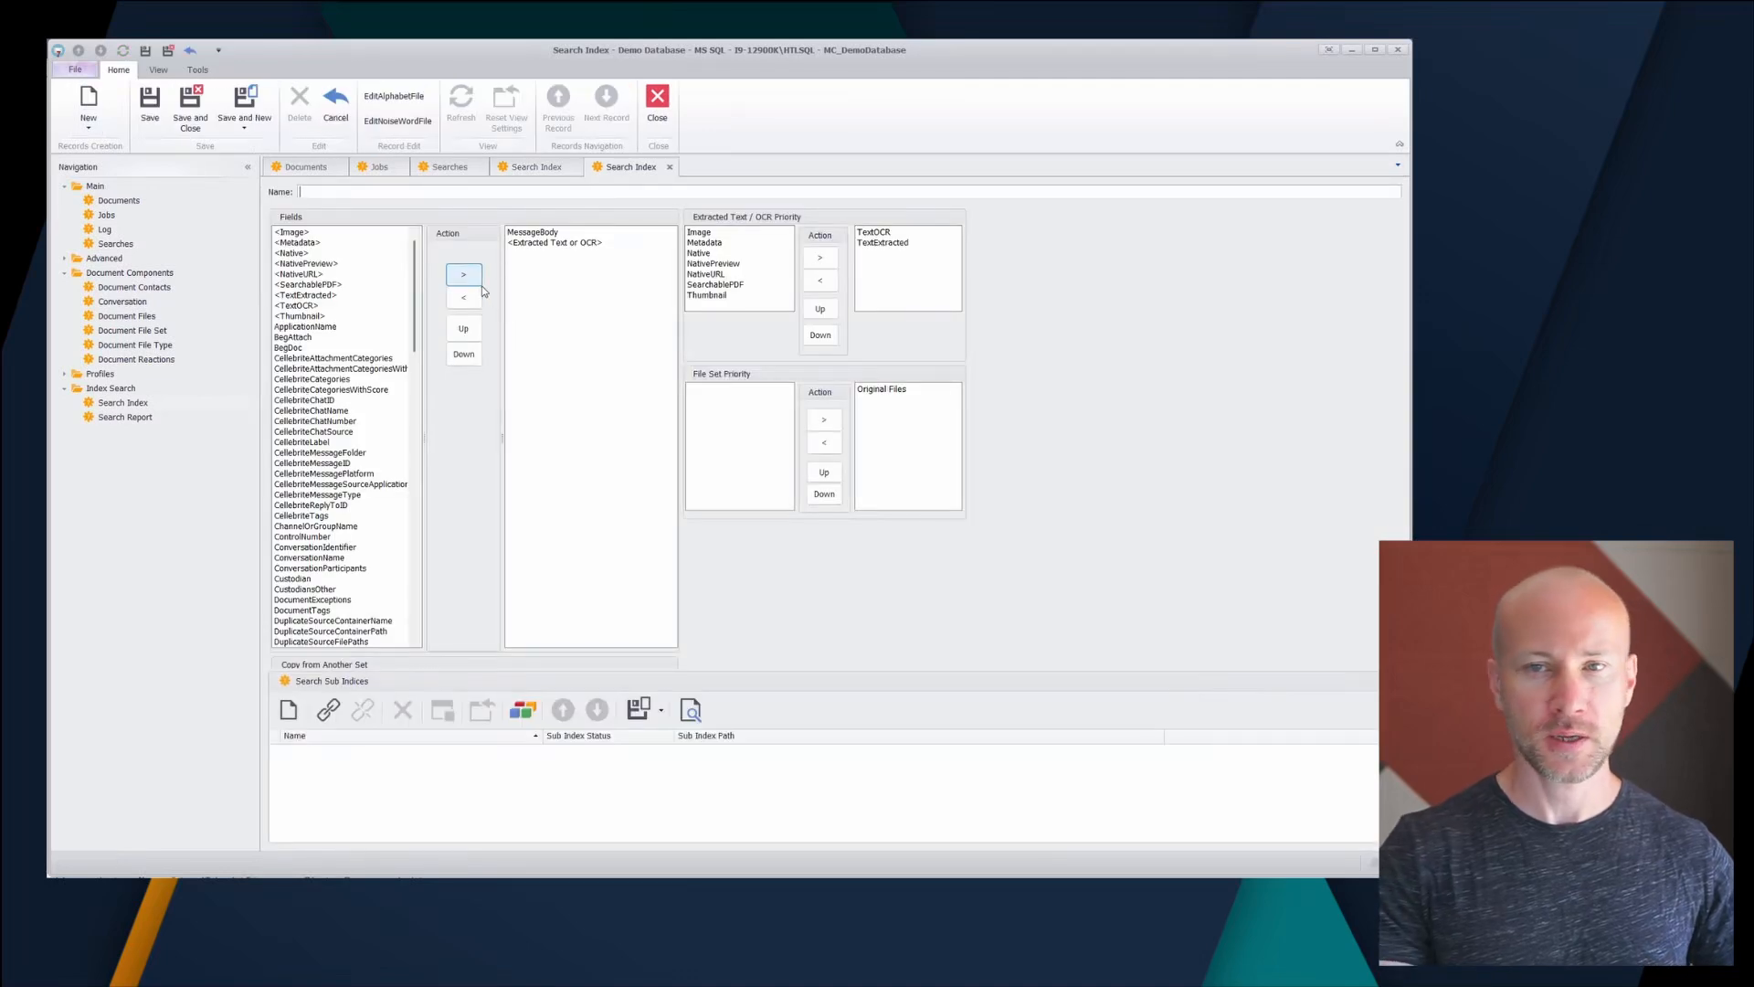
text(Main)
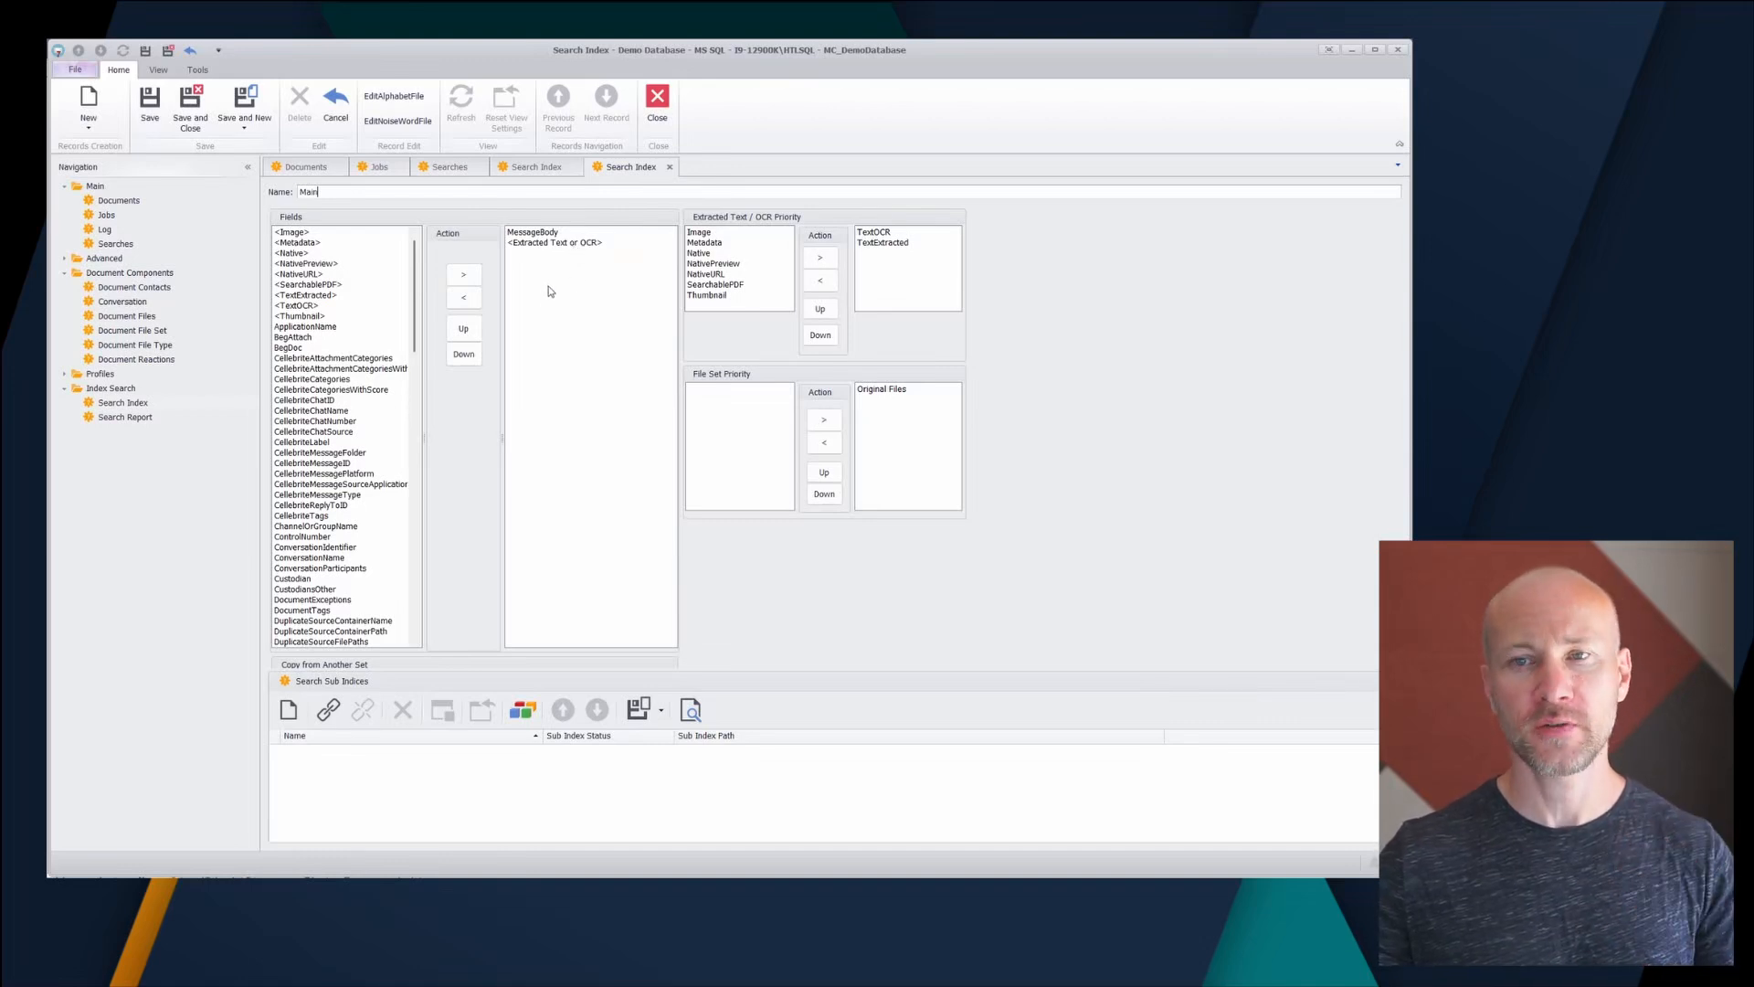
click(669, 167)
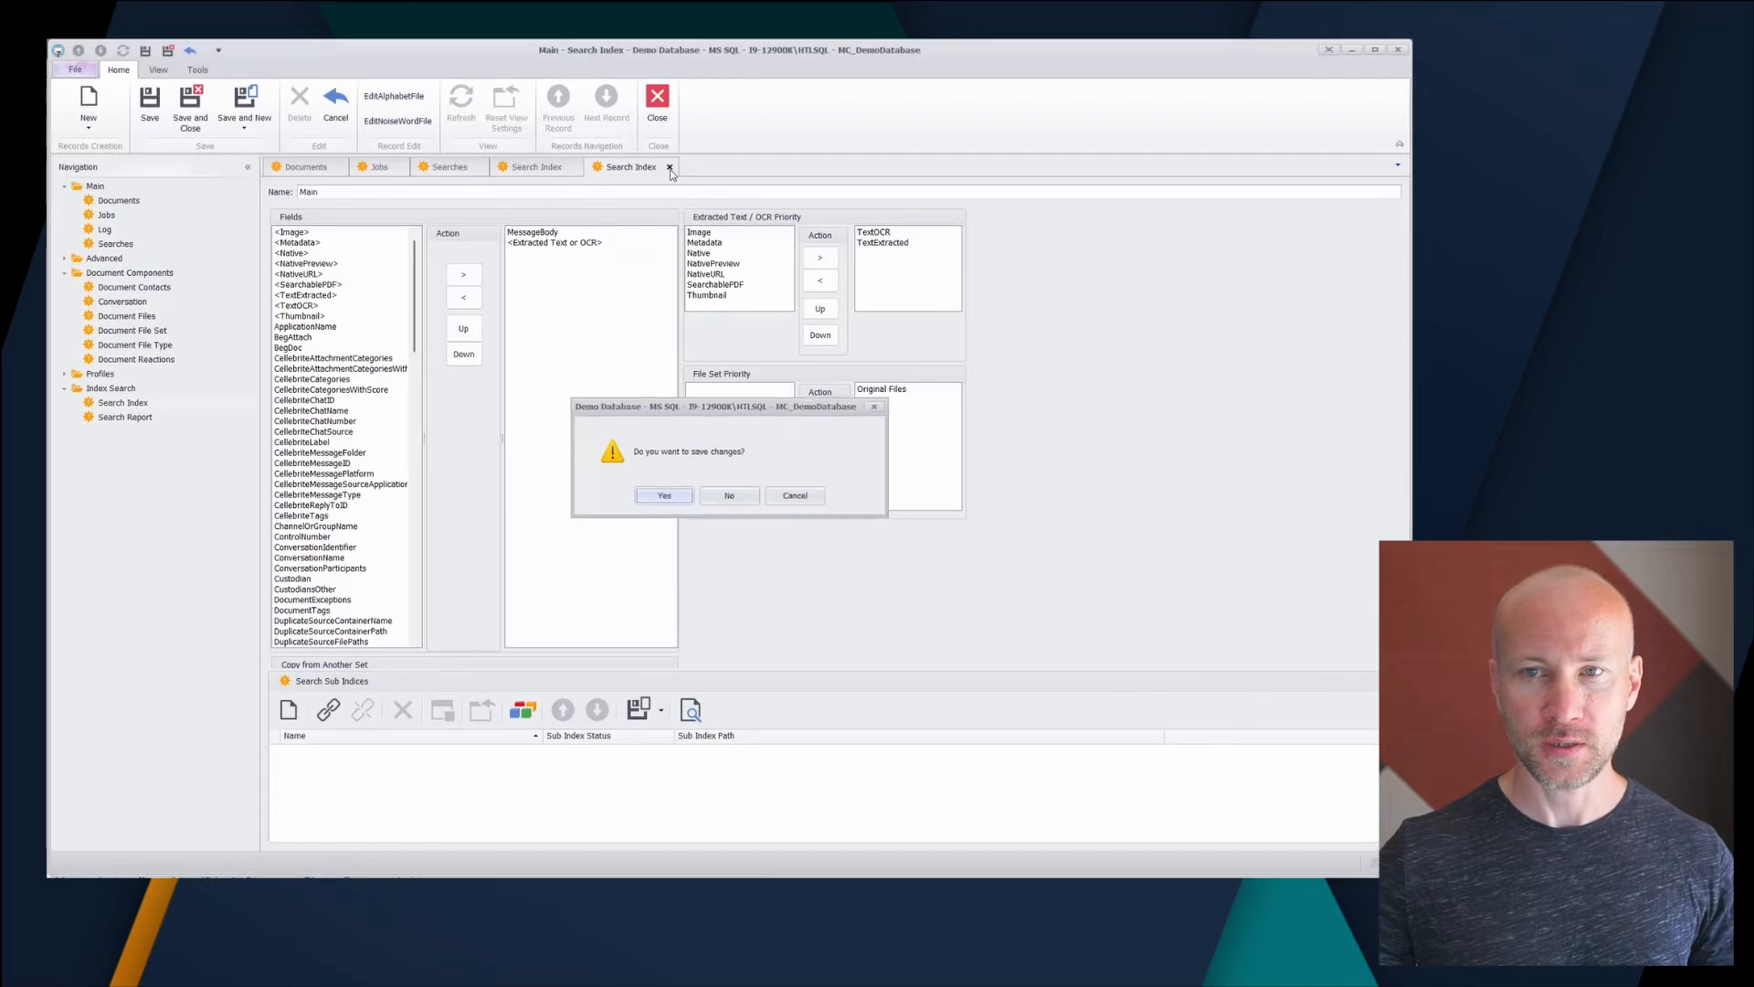
click(672, 502)
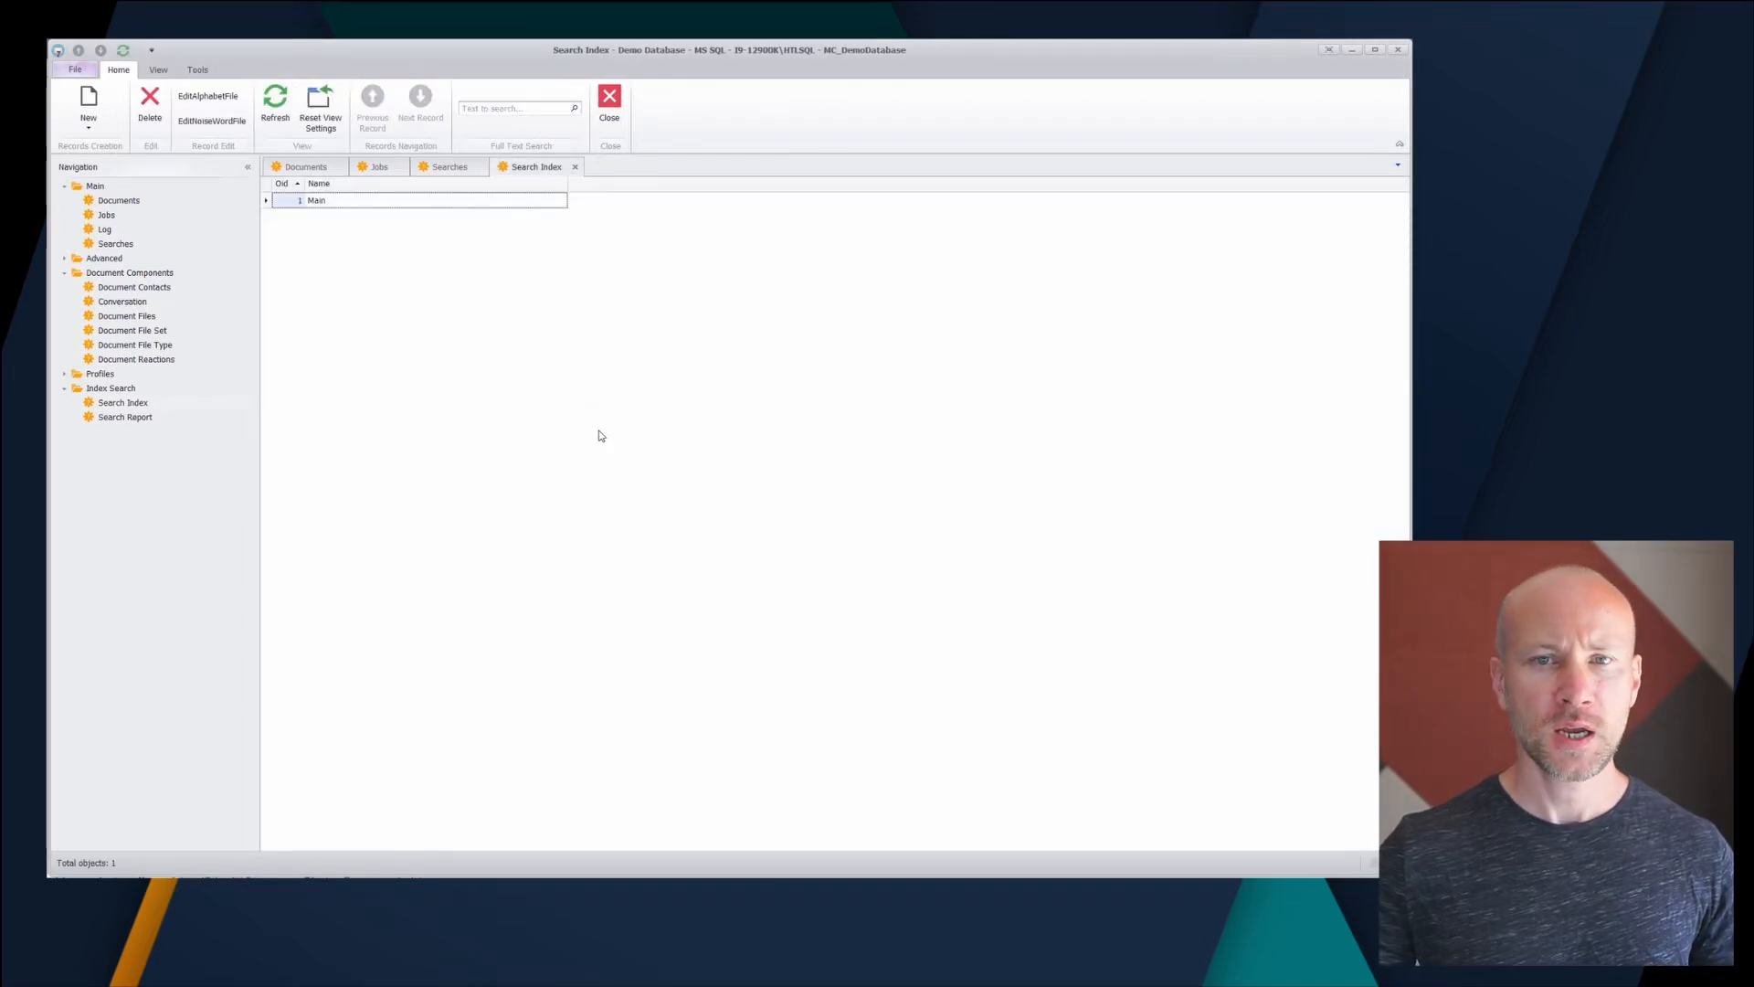
- Create a new Index Documents job named 'Index Documents All'
click(116, 219)
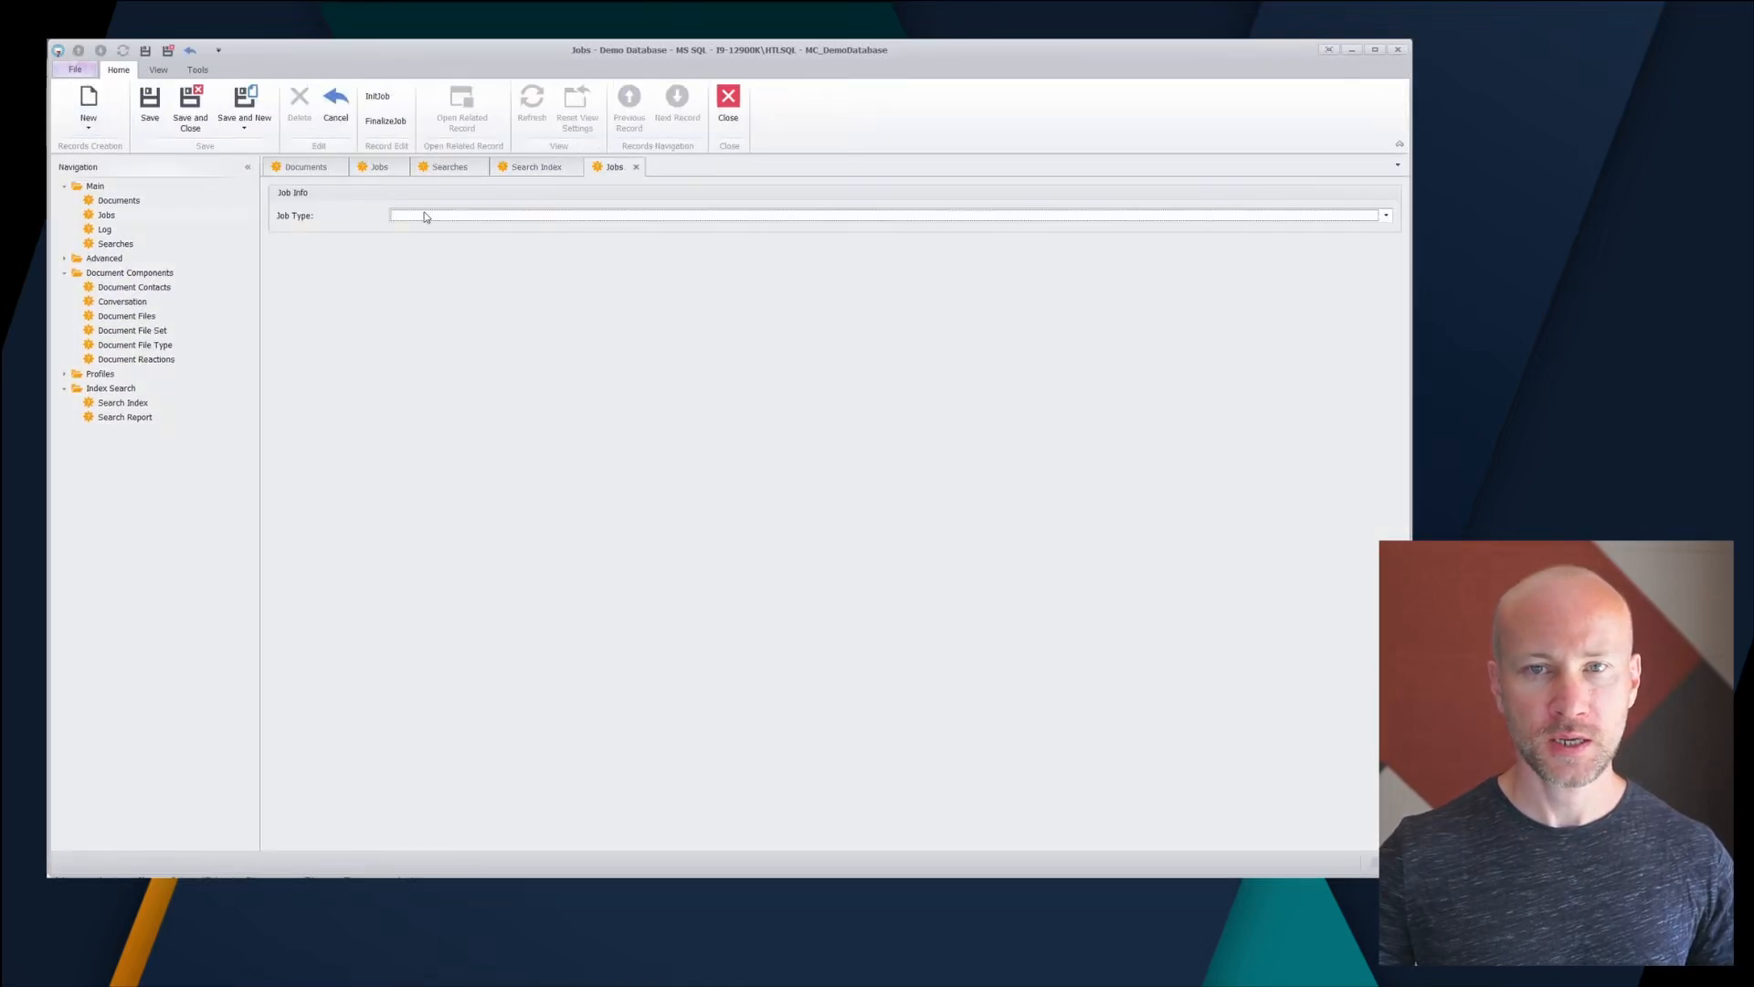
click(427, 216)
click(492, 501)
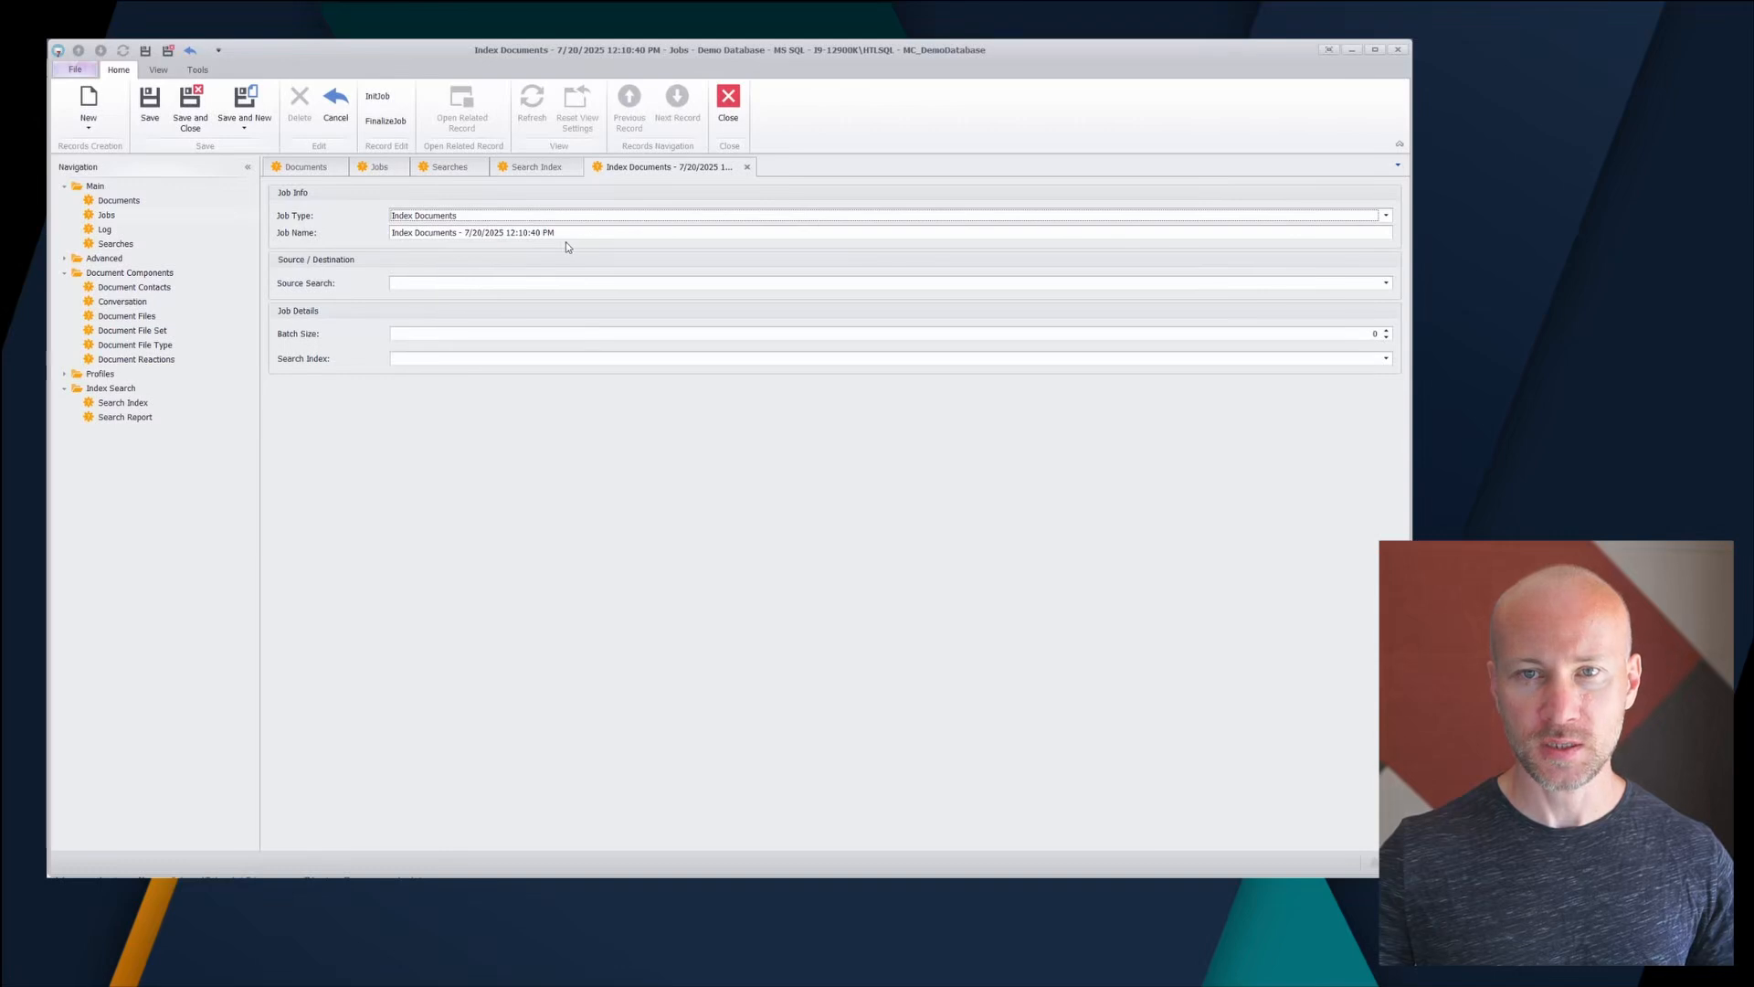
drag(577, 233, 459, 233)
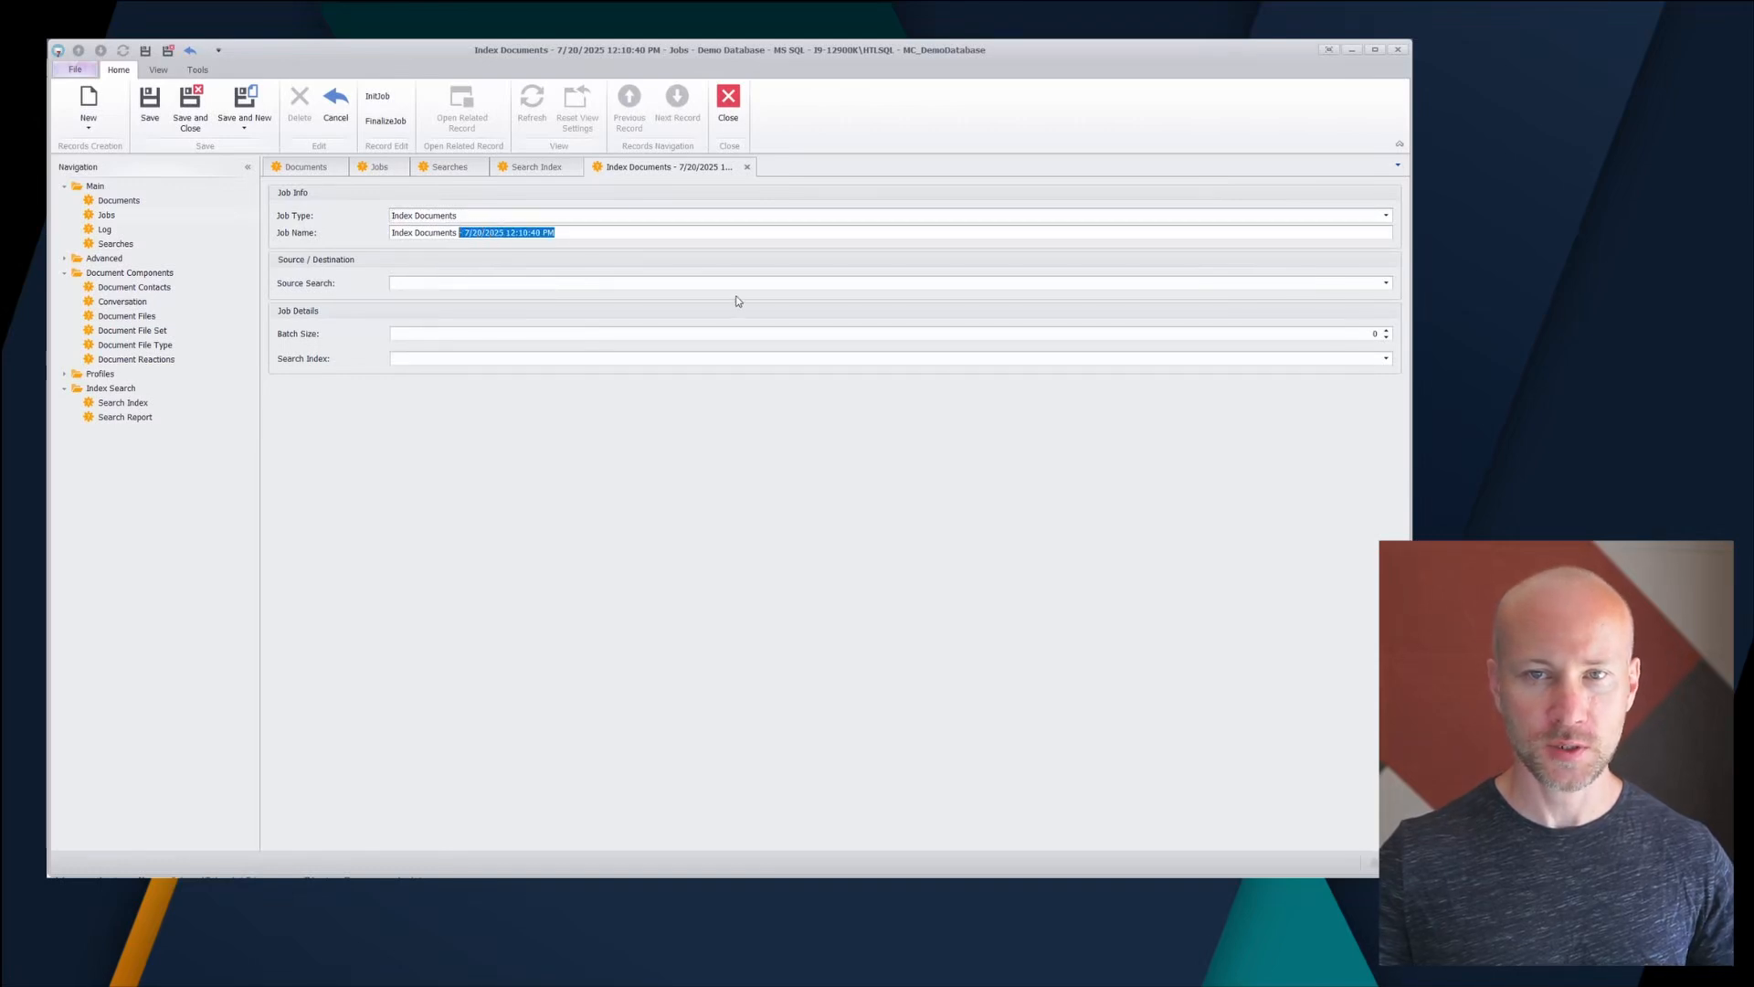
key(BackSpace)
text(All)
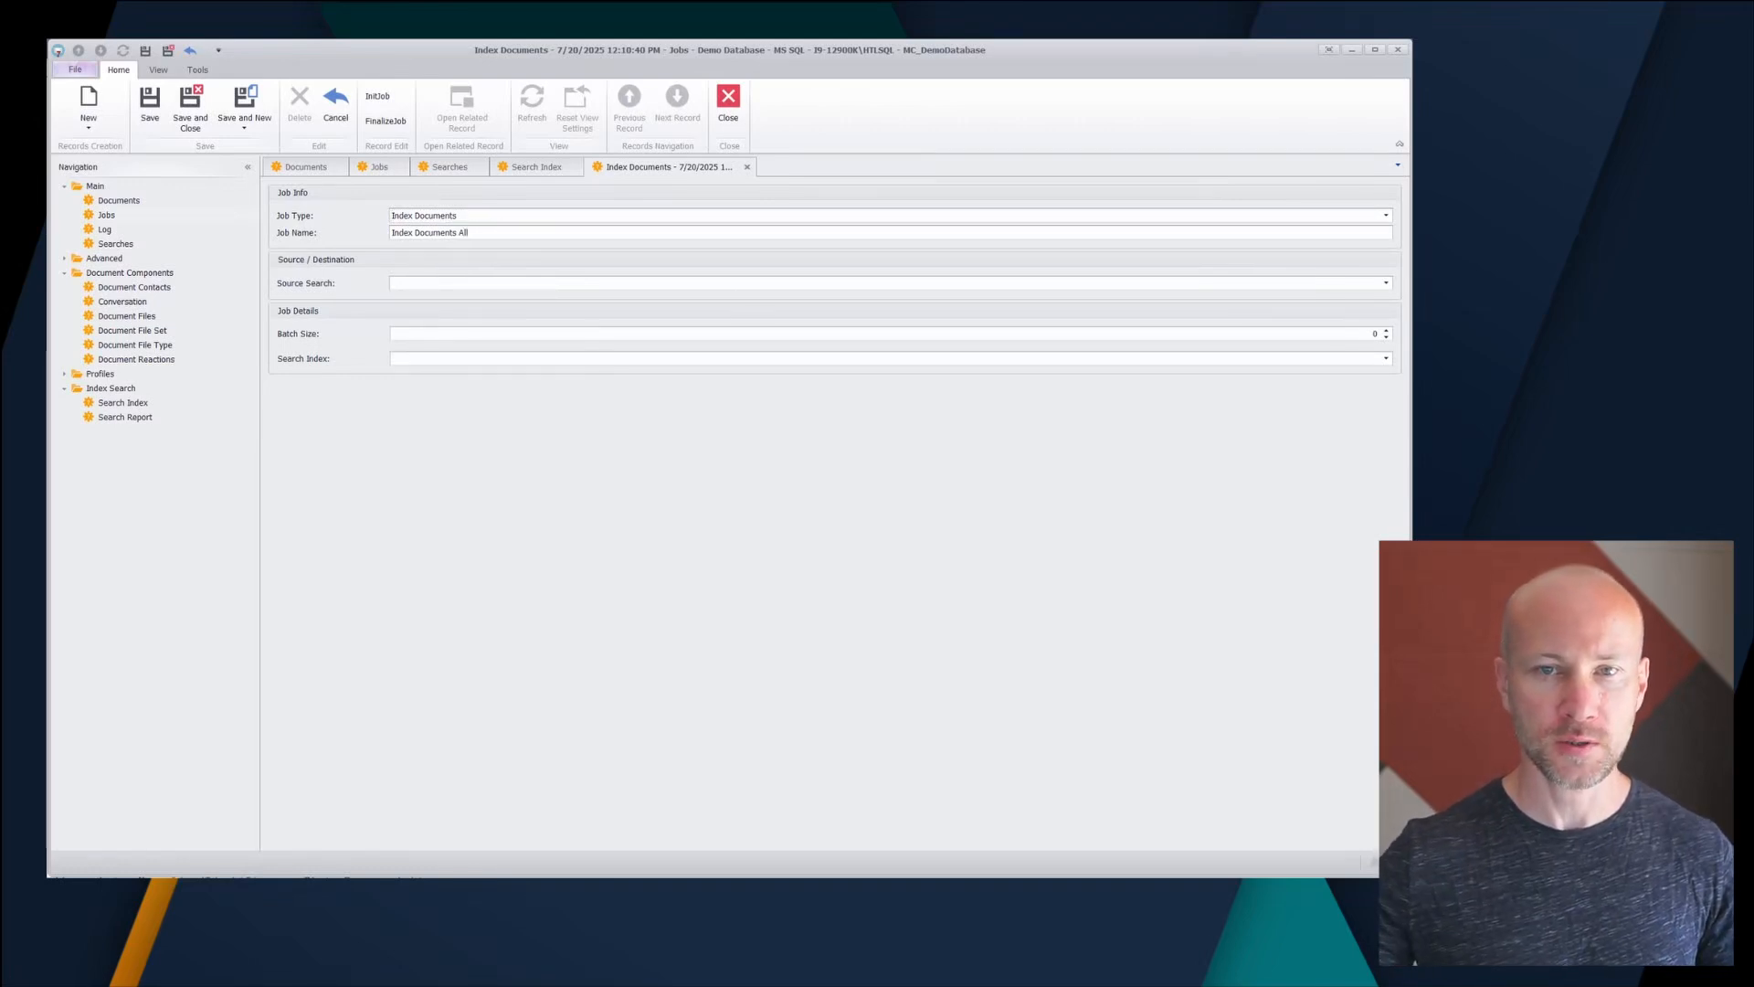
- Set the job's source search to All Documents and index to Main, then save it
click(447, 283)
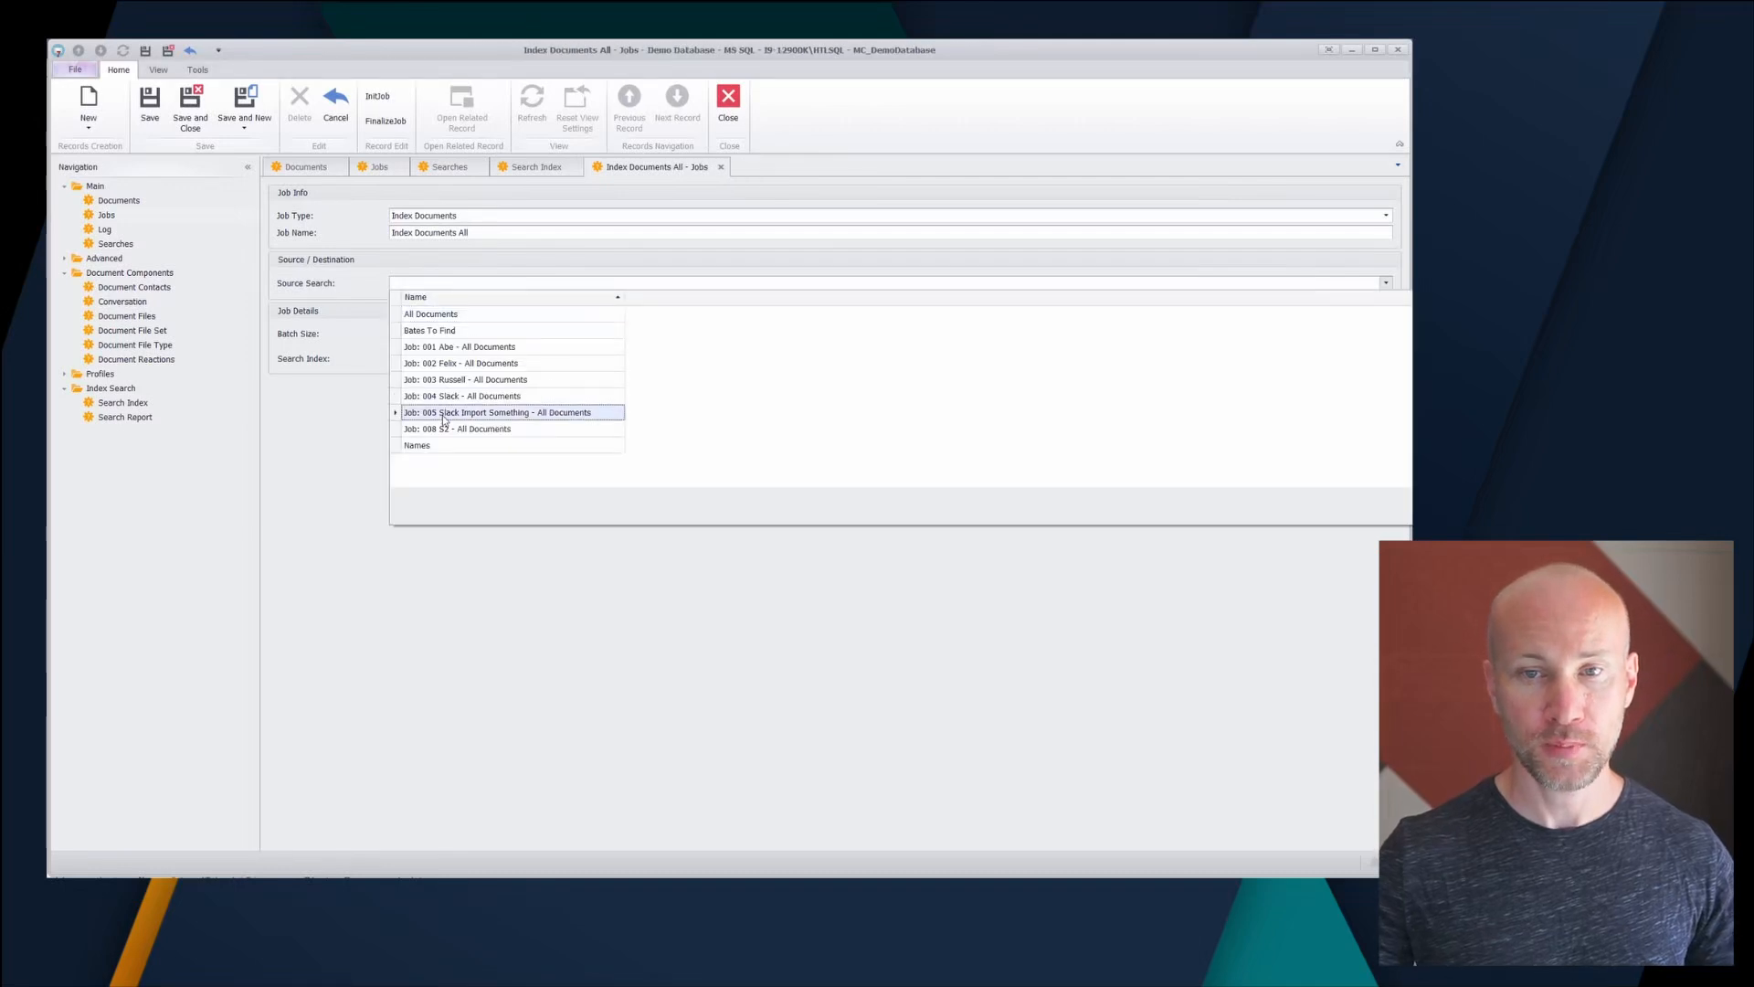
click(484, 315)
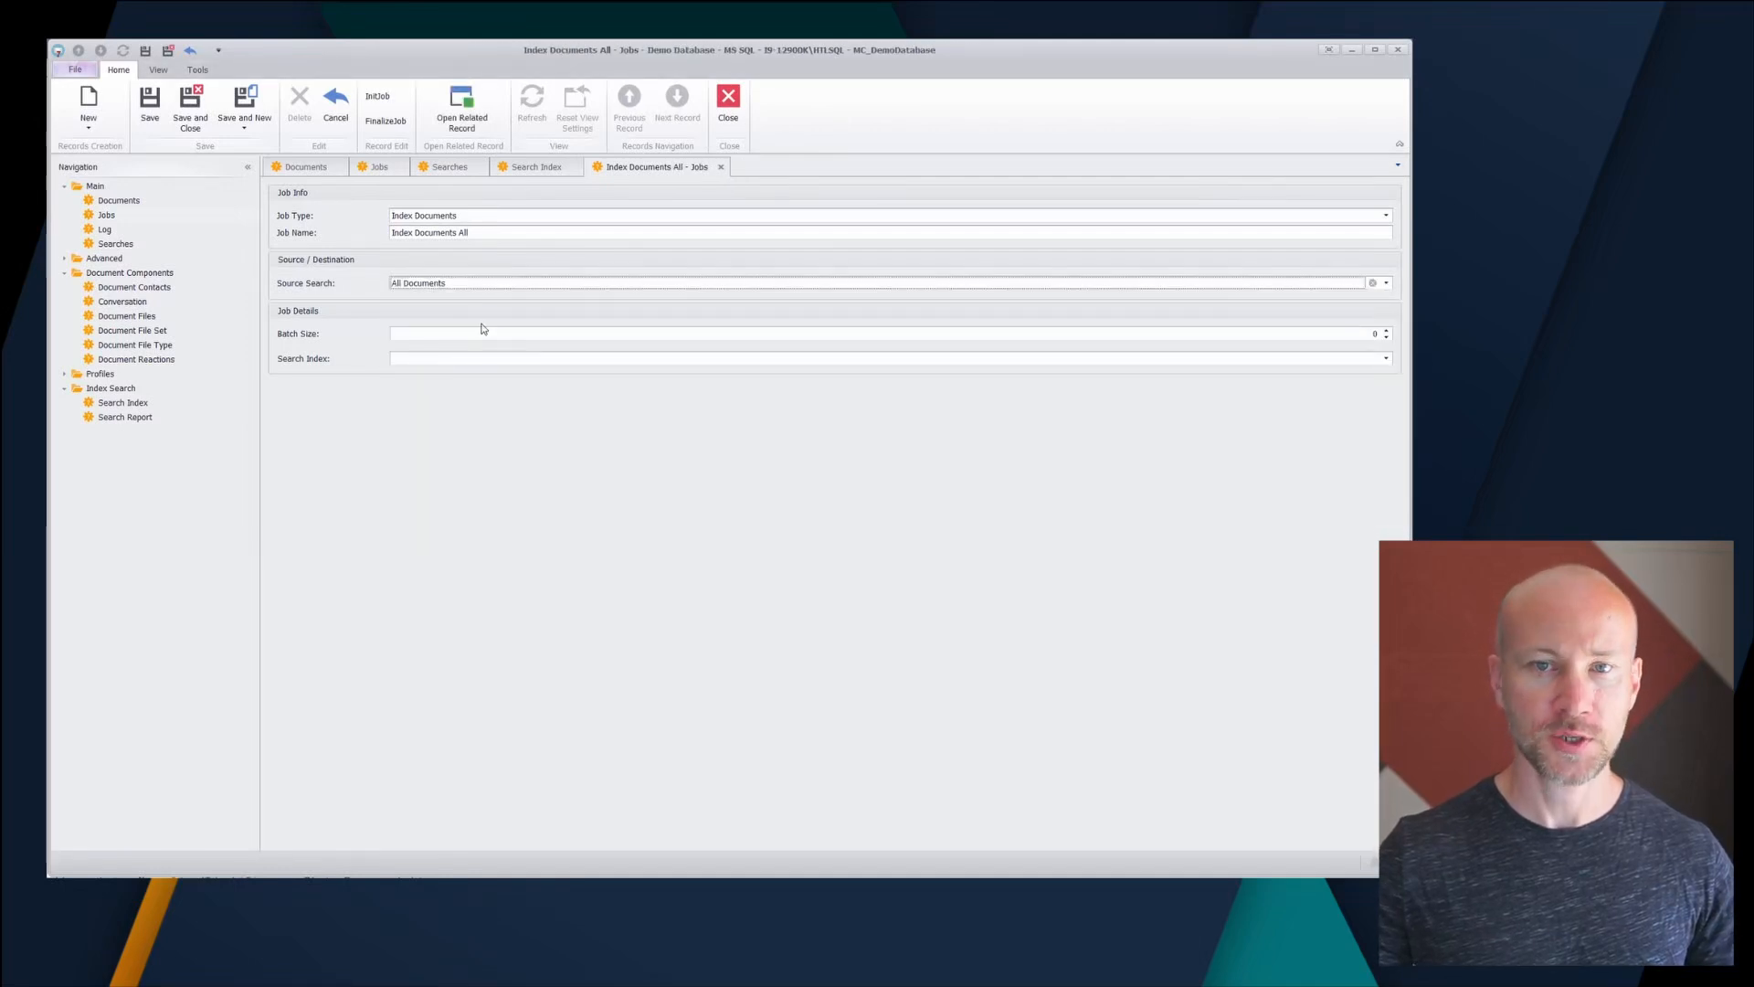
click(437, 361)
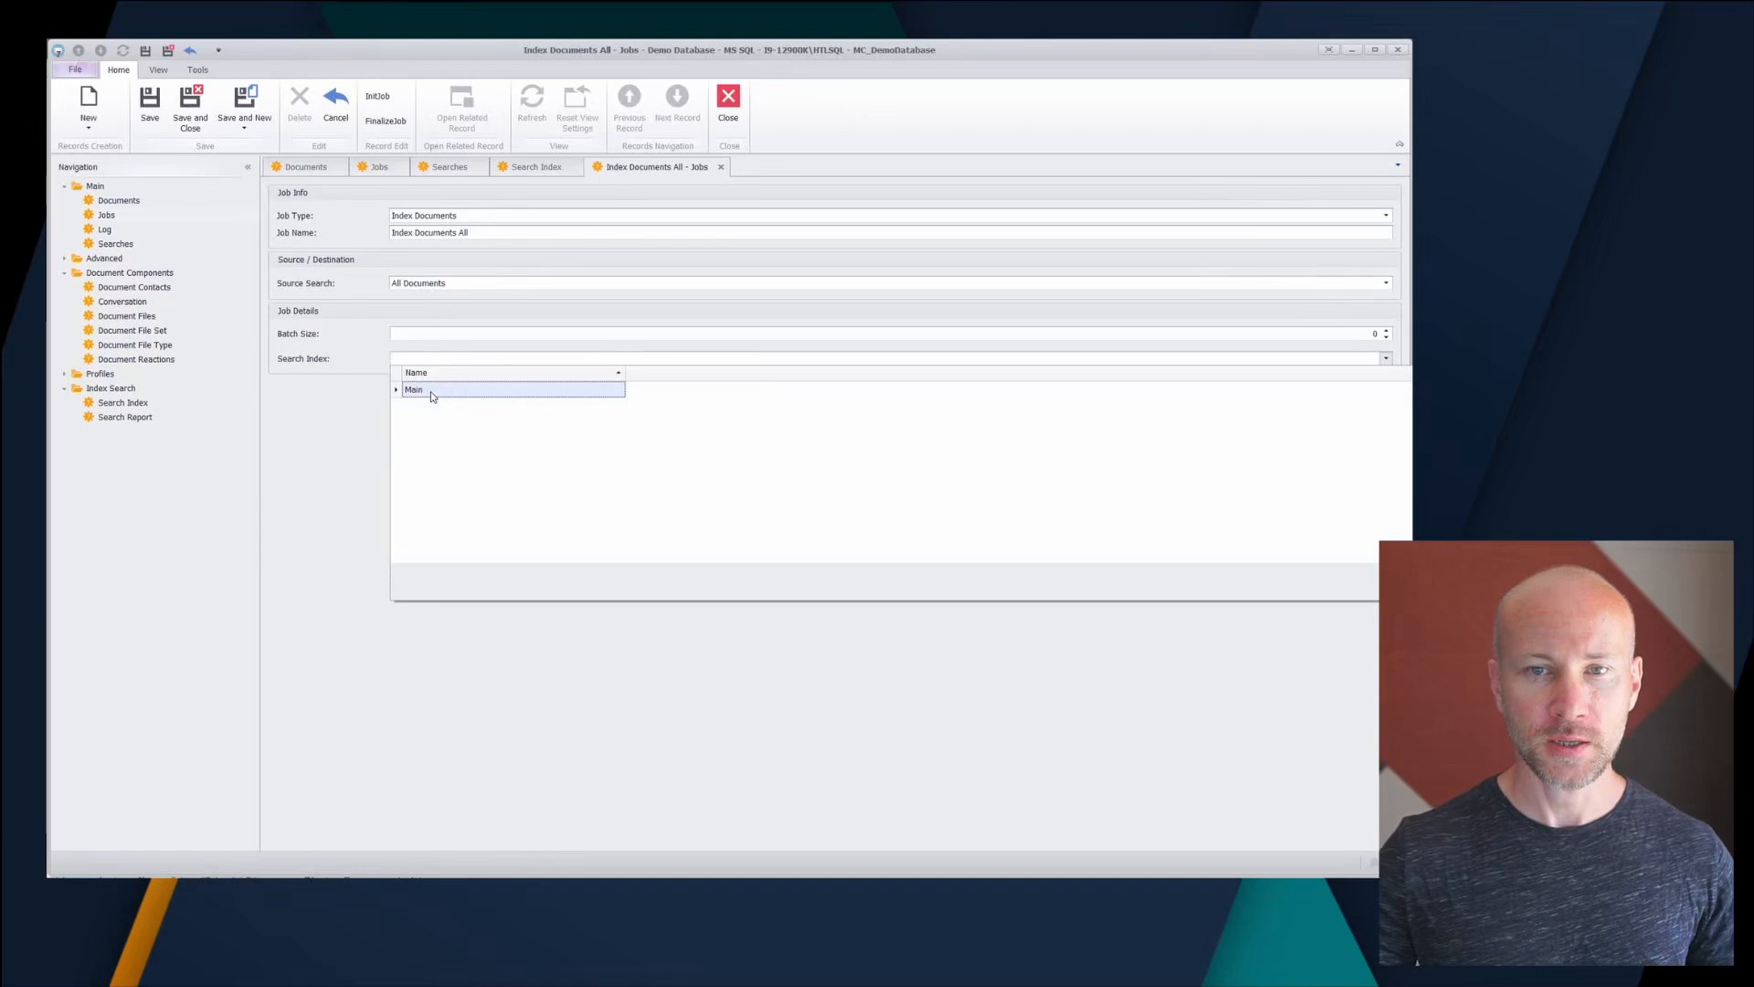
click(434, 391)
click(721, 167)
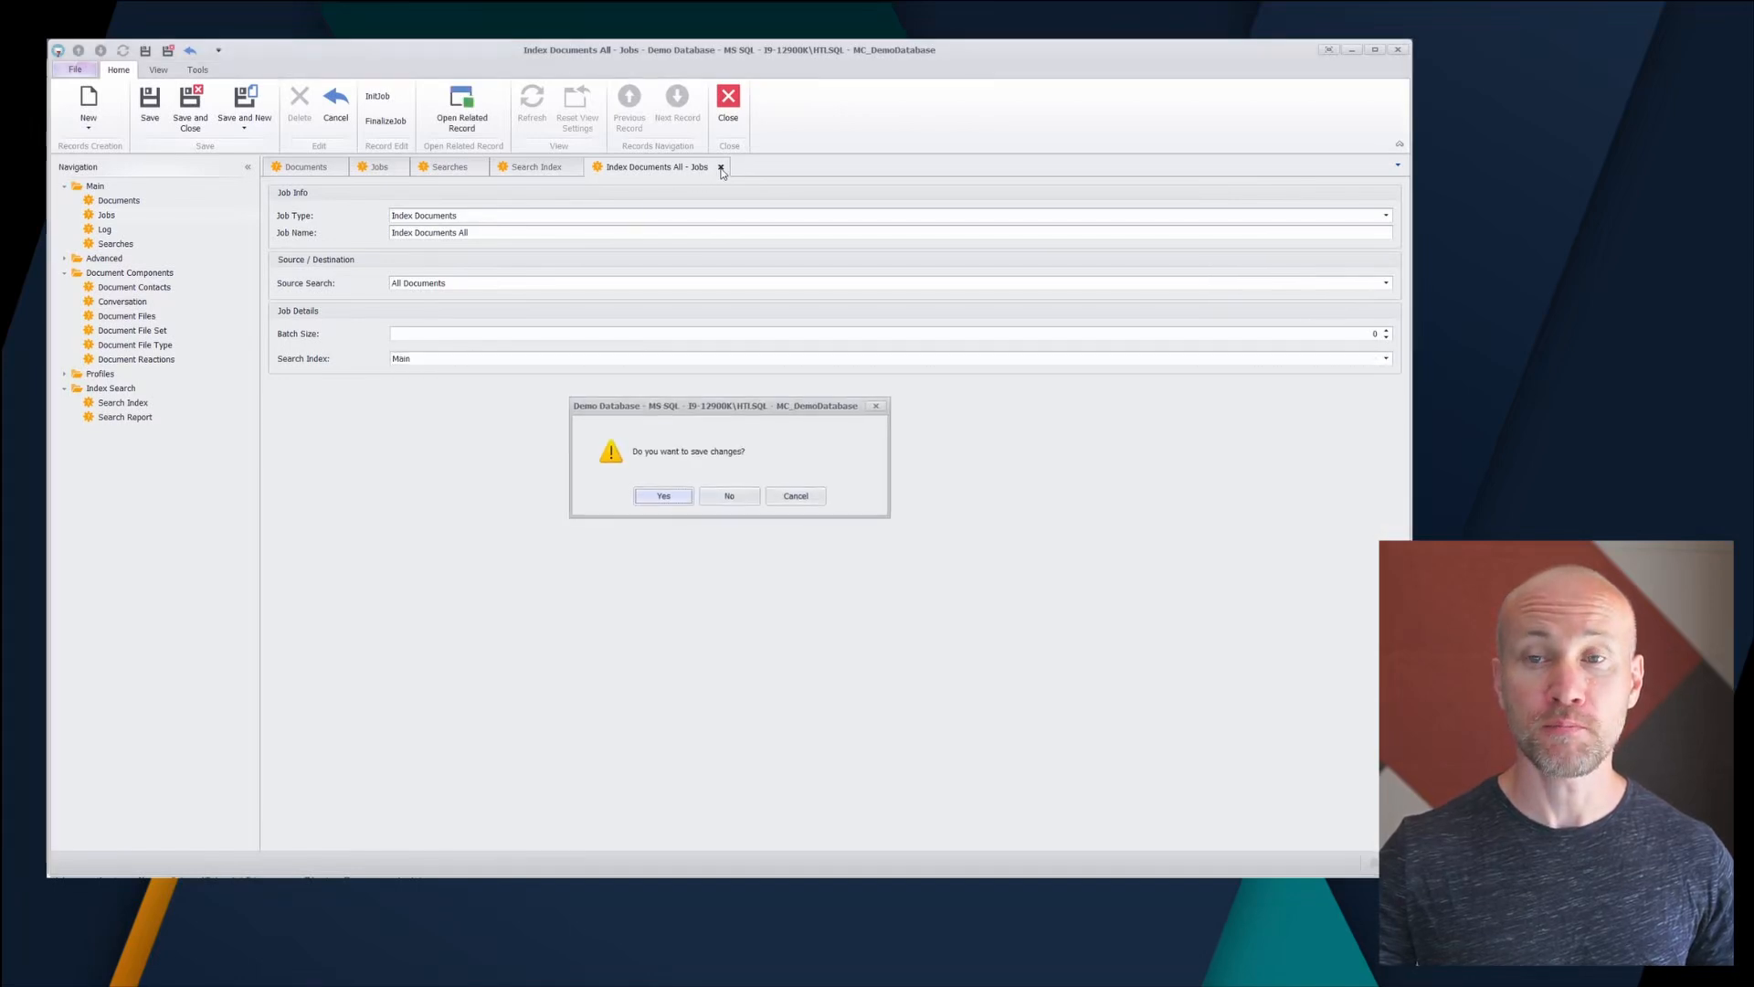
click(664, 497)
- Run the Index Documents All job with 4 threads
click(148, 105)
text(4)
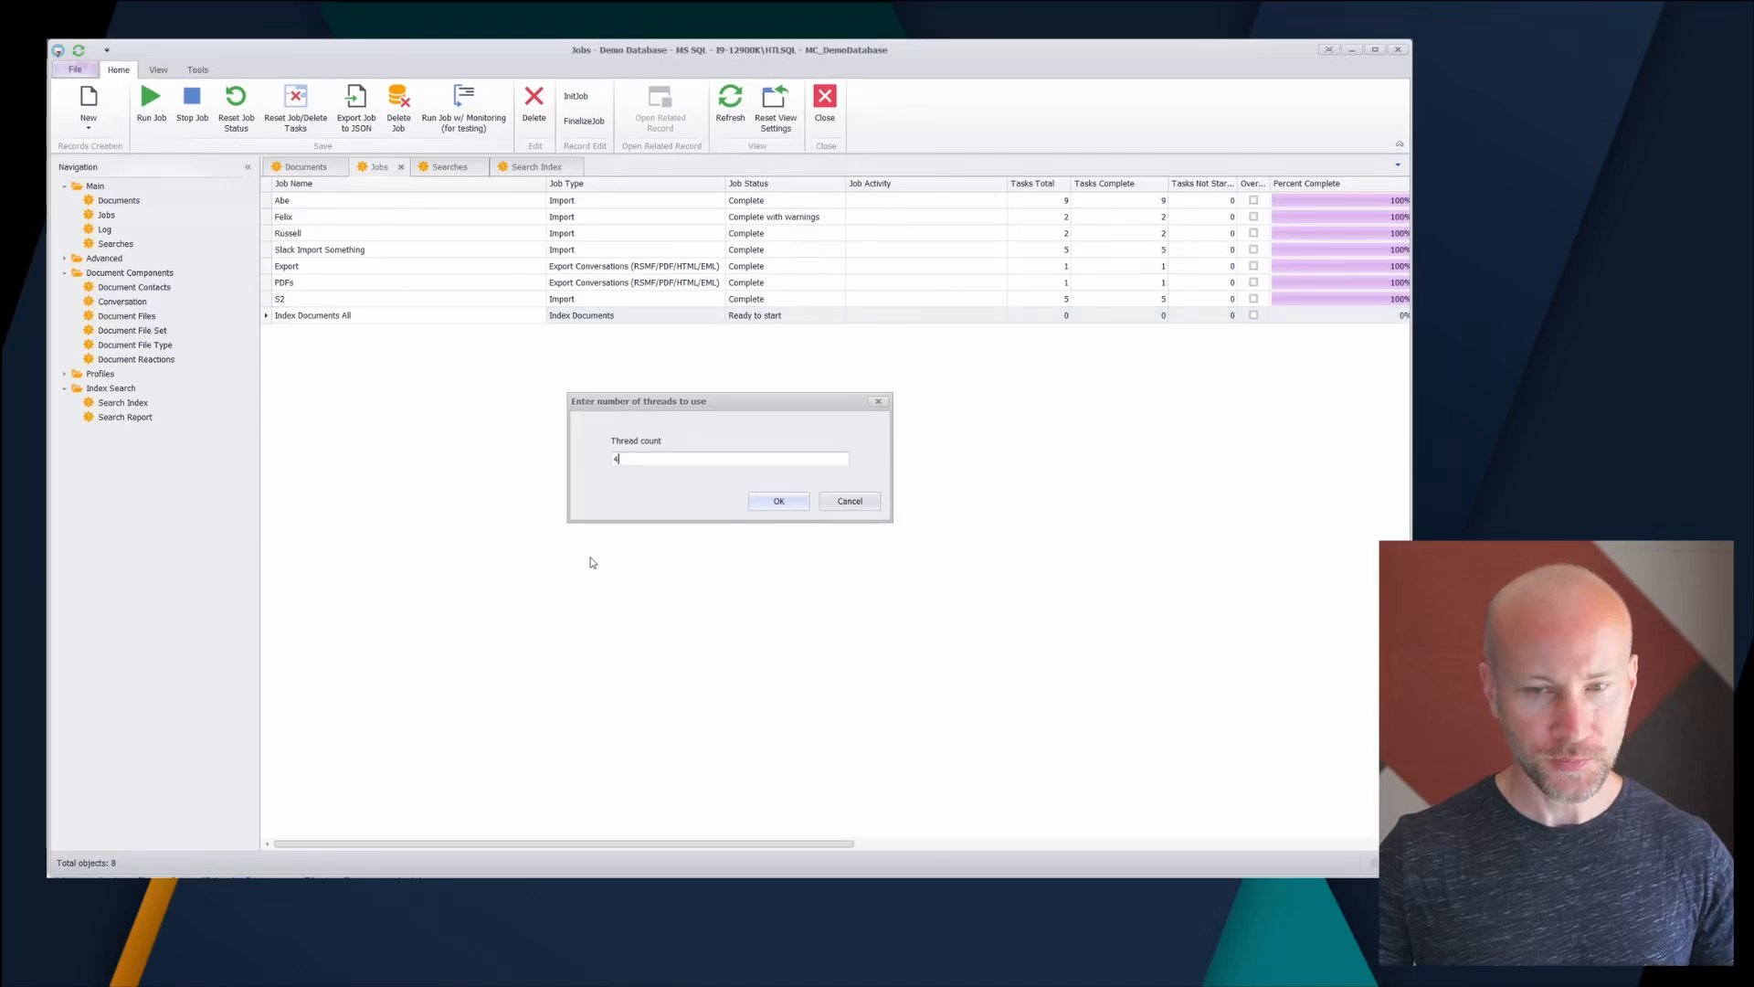
click(767, 503)
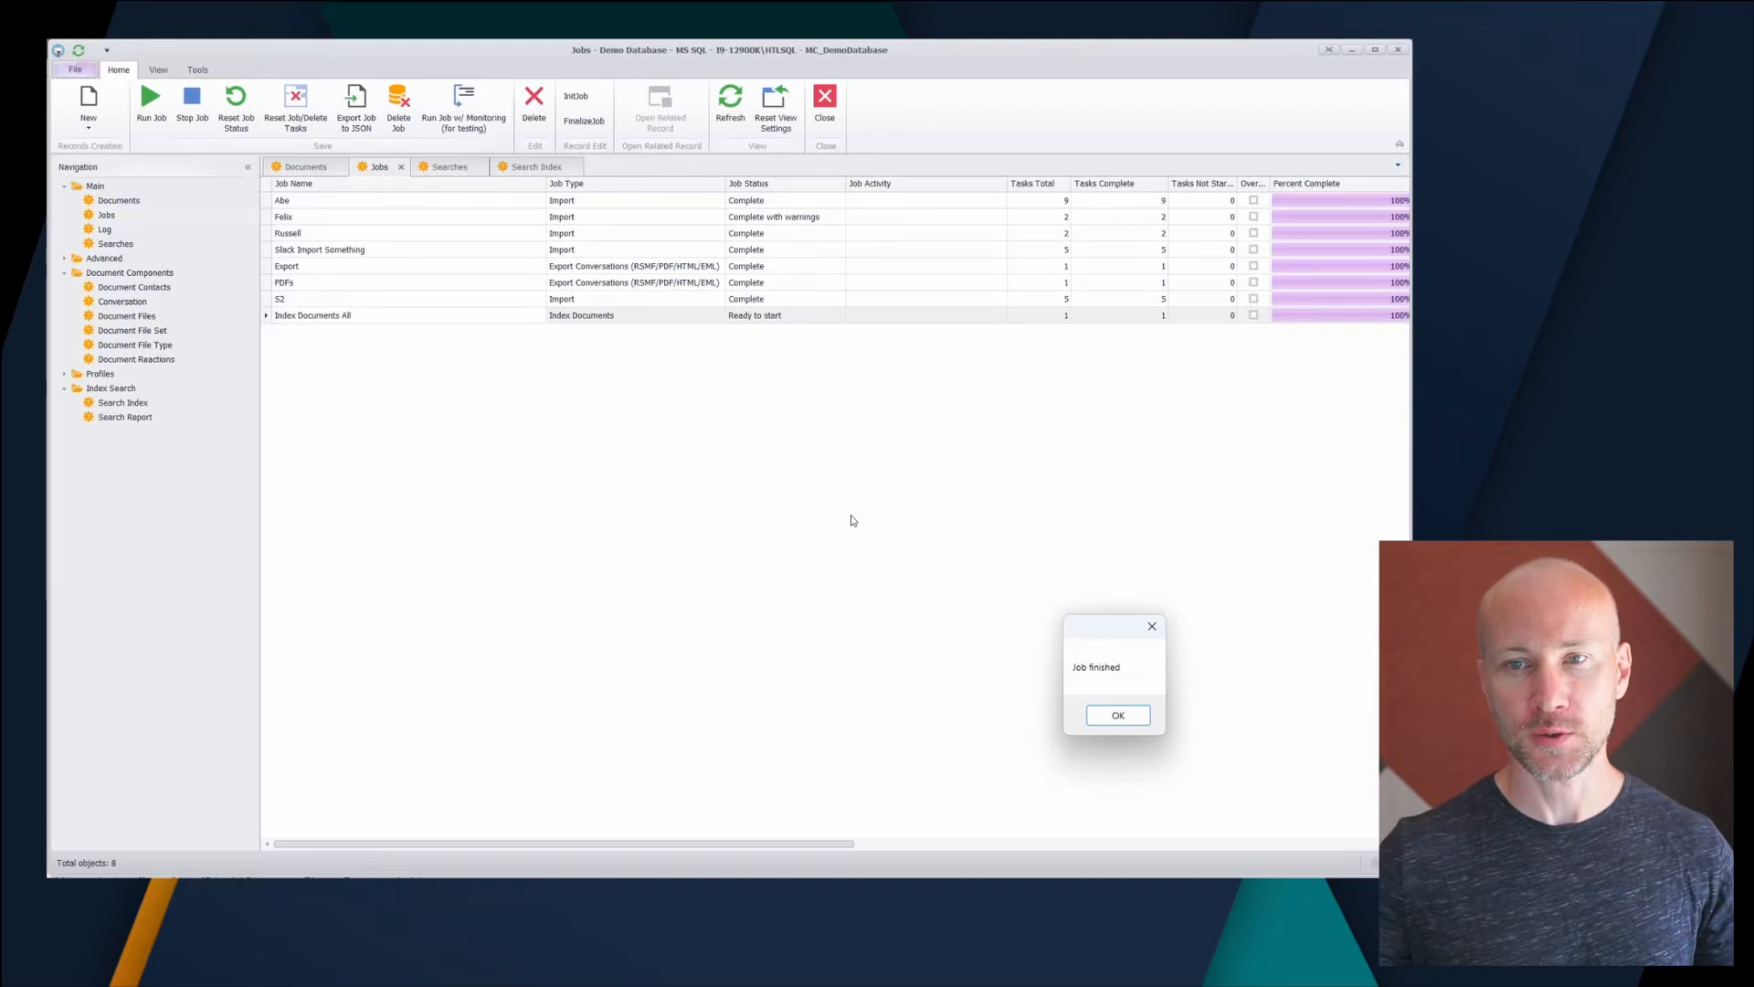
- Verify in the job's log entries that Index Documents All indexed 6800 documents
click(1118, 715)
click(730, 105)
double_click(498, 319)
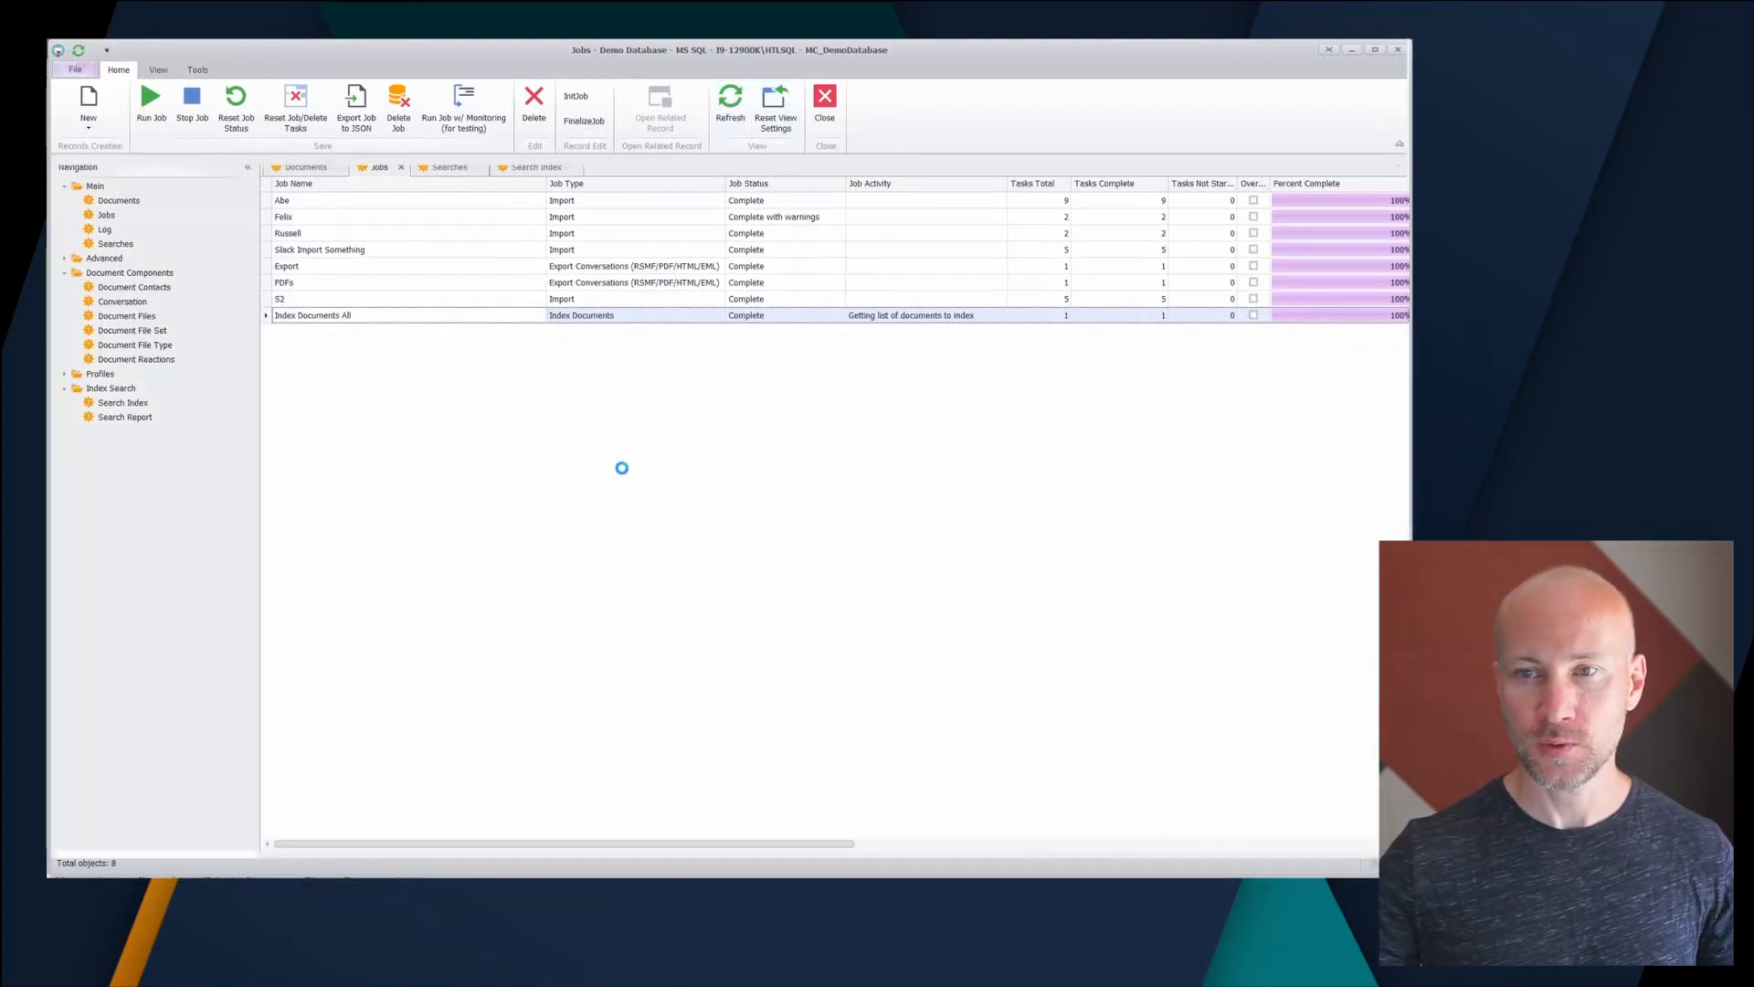
click(391, 393)
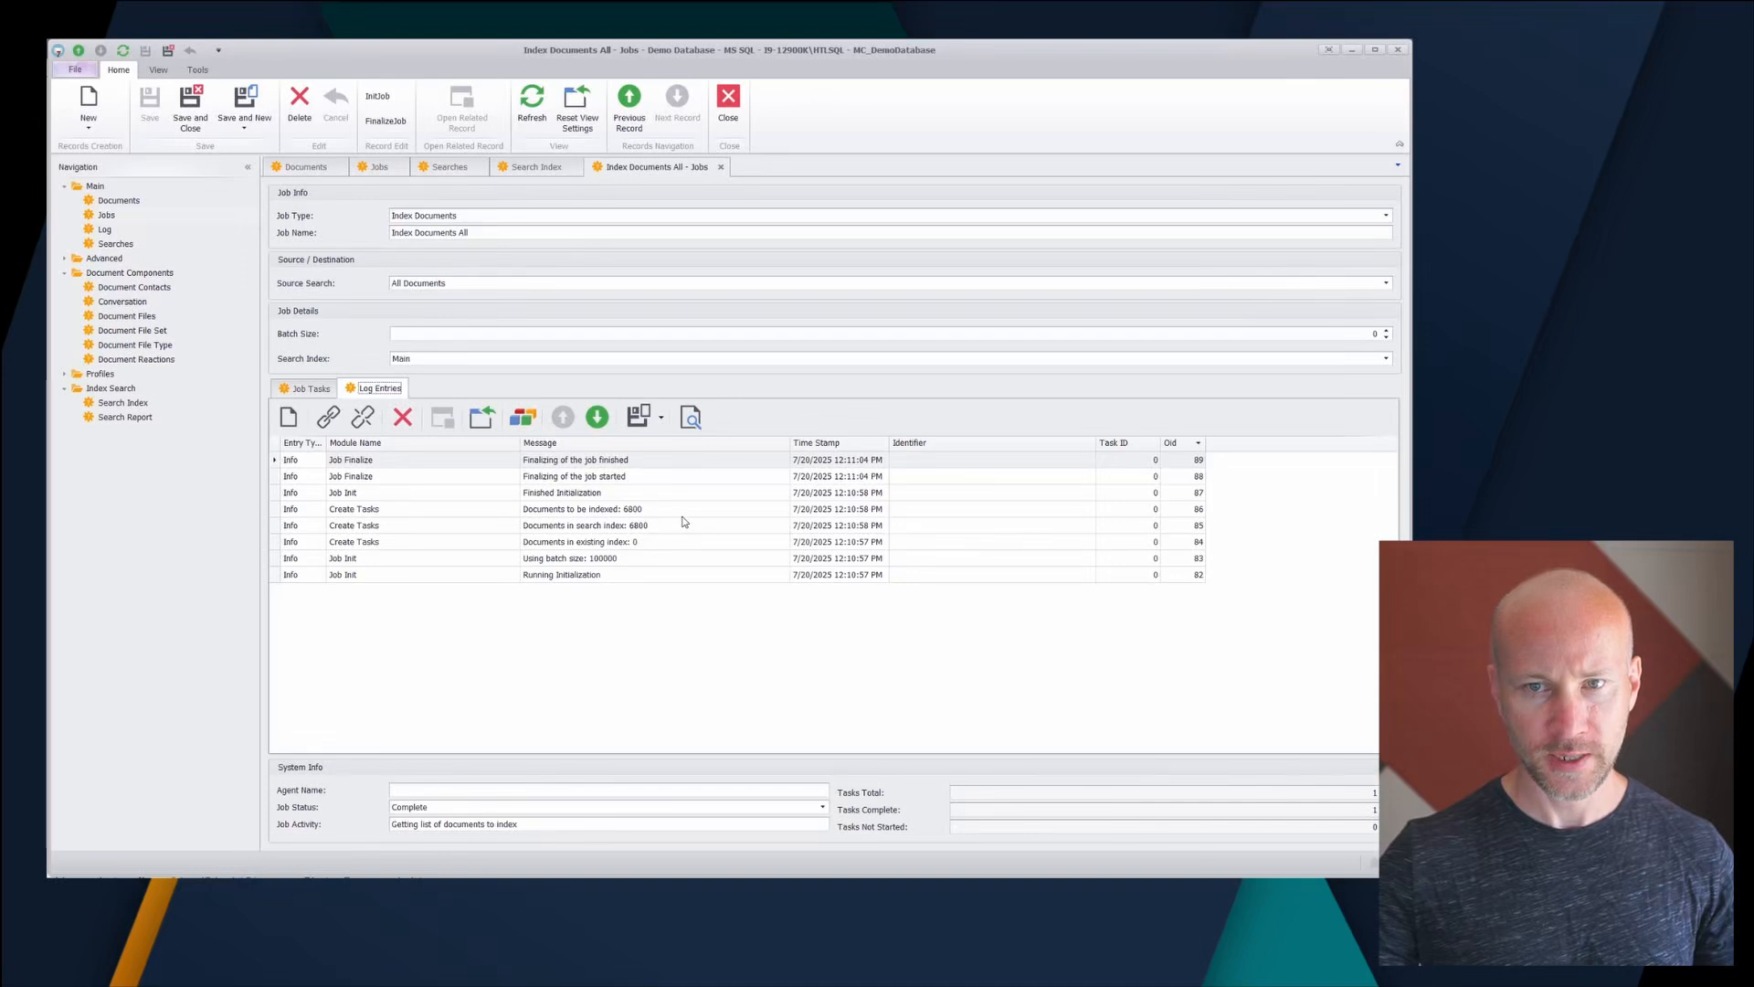
- Close the job and index tabs and show the Search Report list
click(721, 167)
click(578, 167)
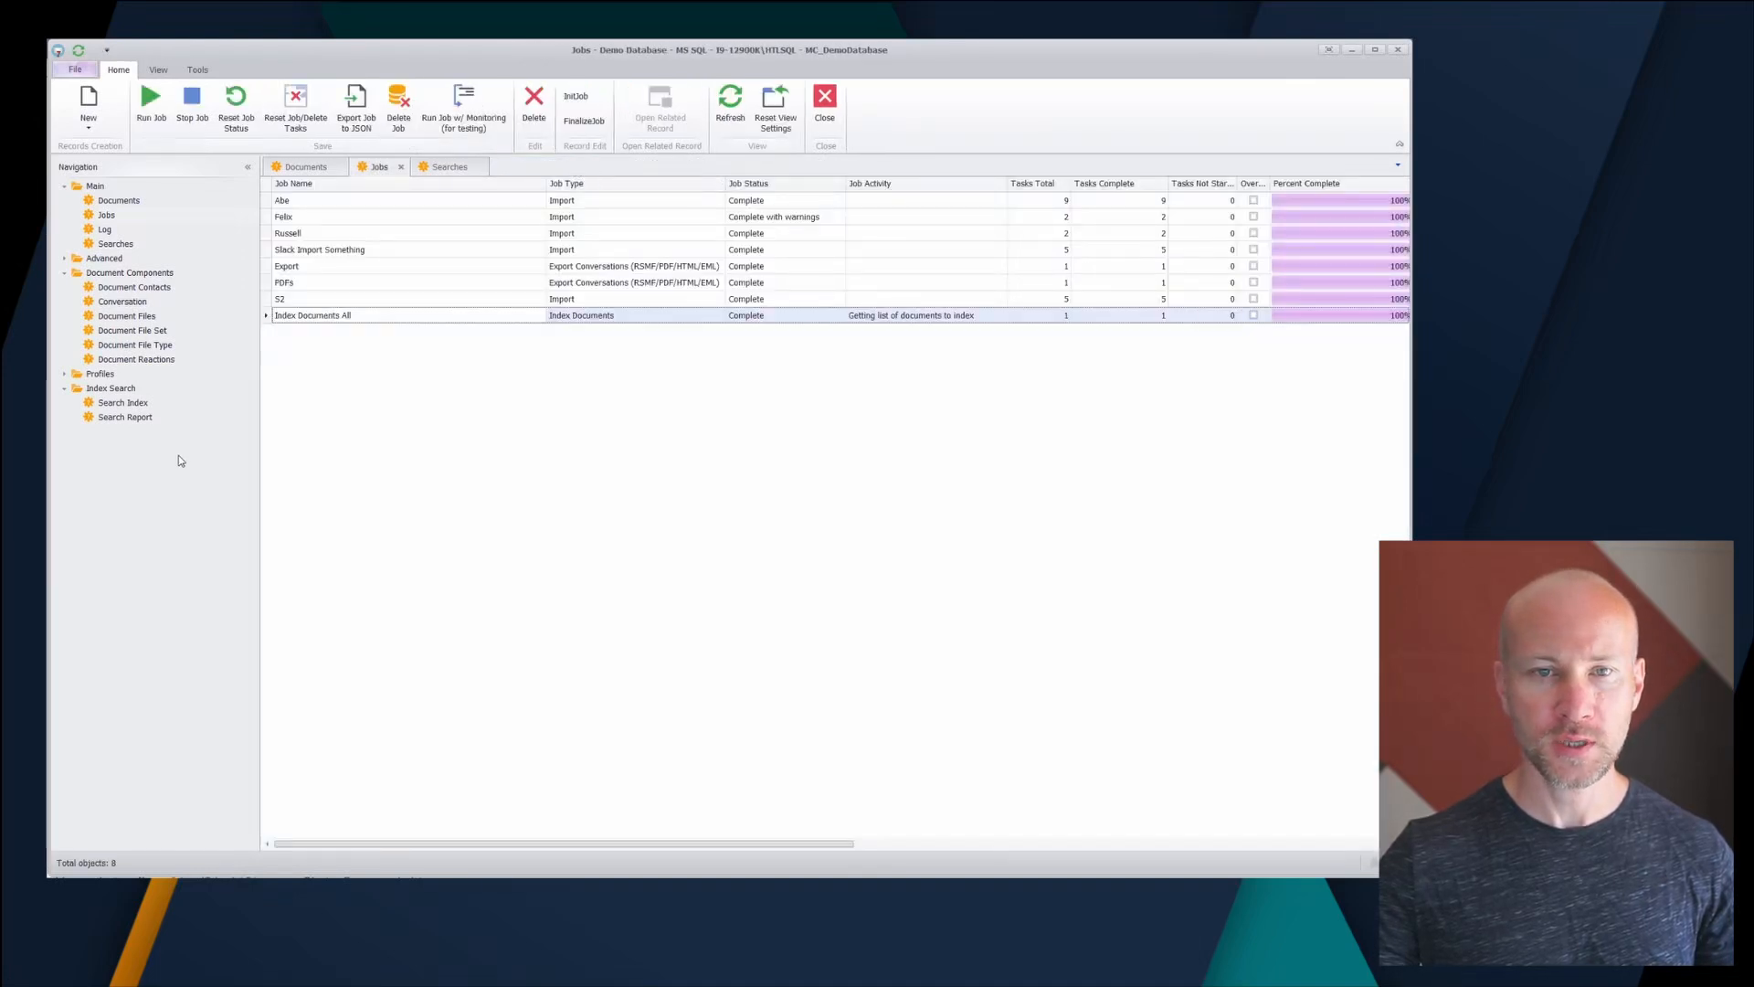
click(125, 416)
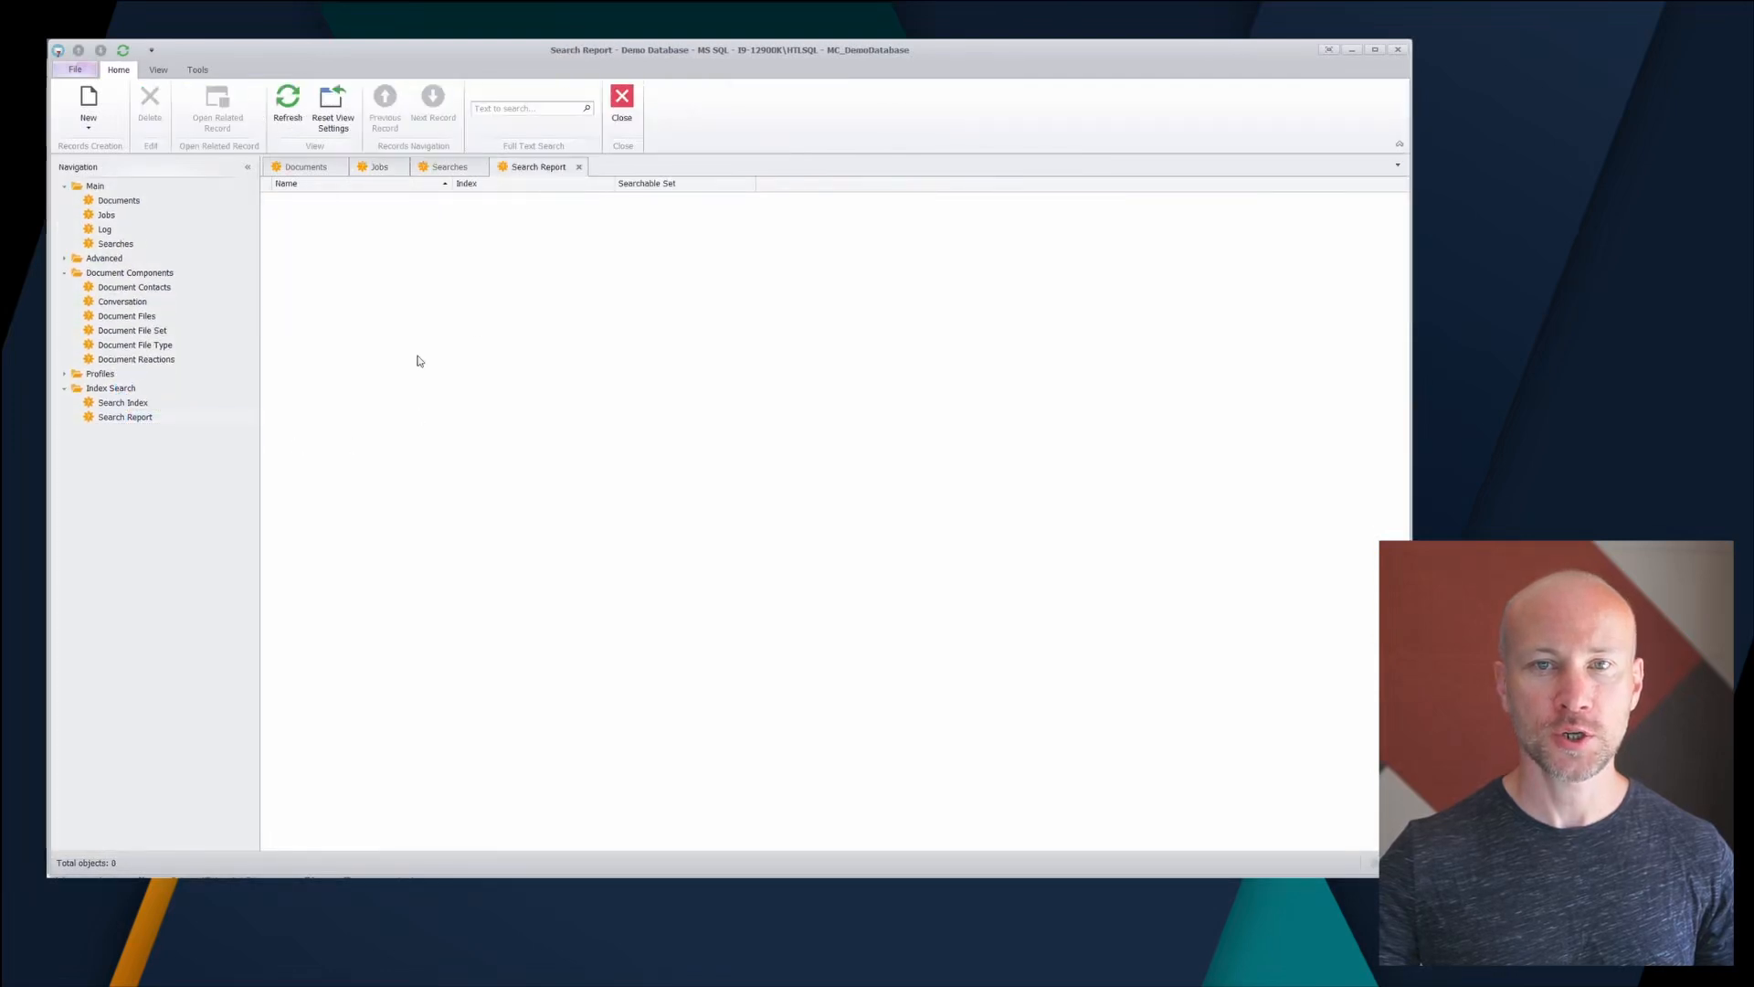
- Create a search report named 'Main Searches' on the Main index, leaving the searchable set empty
click(89, 102)
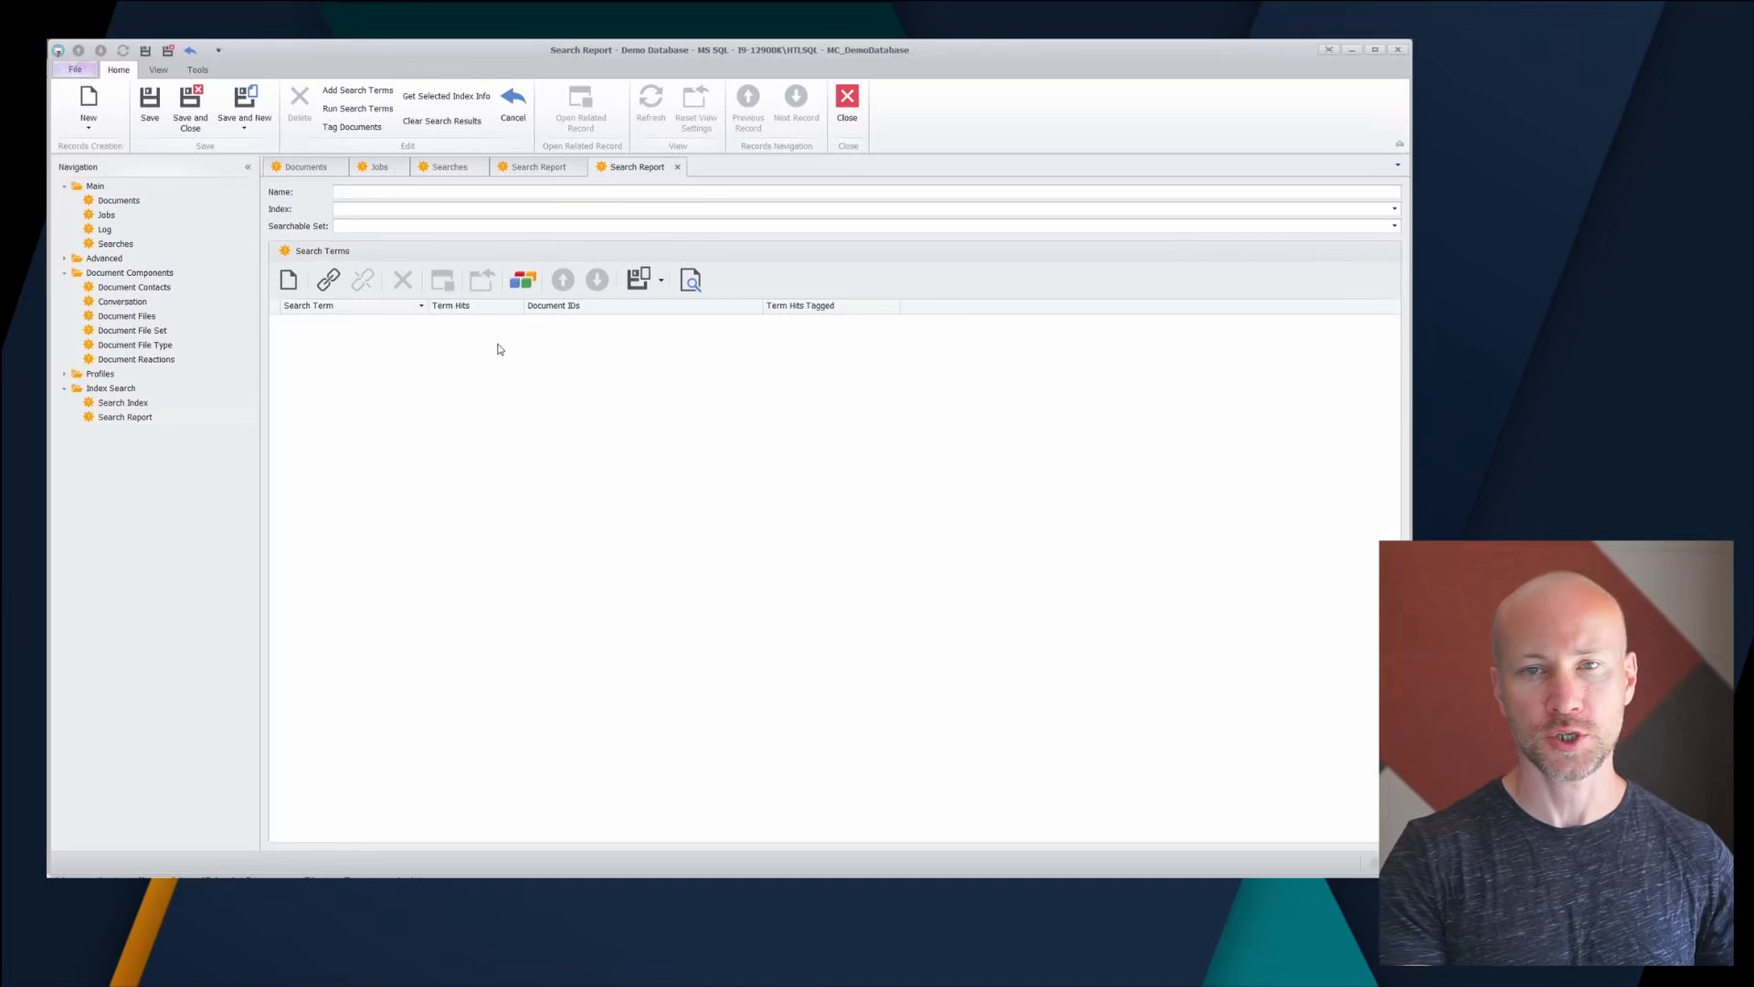
text(Main Searches)
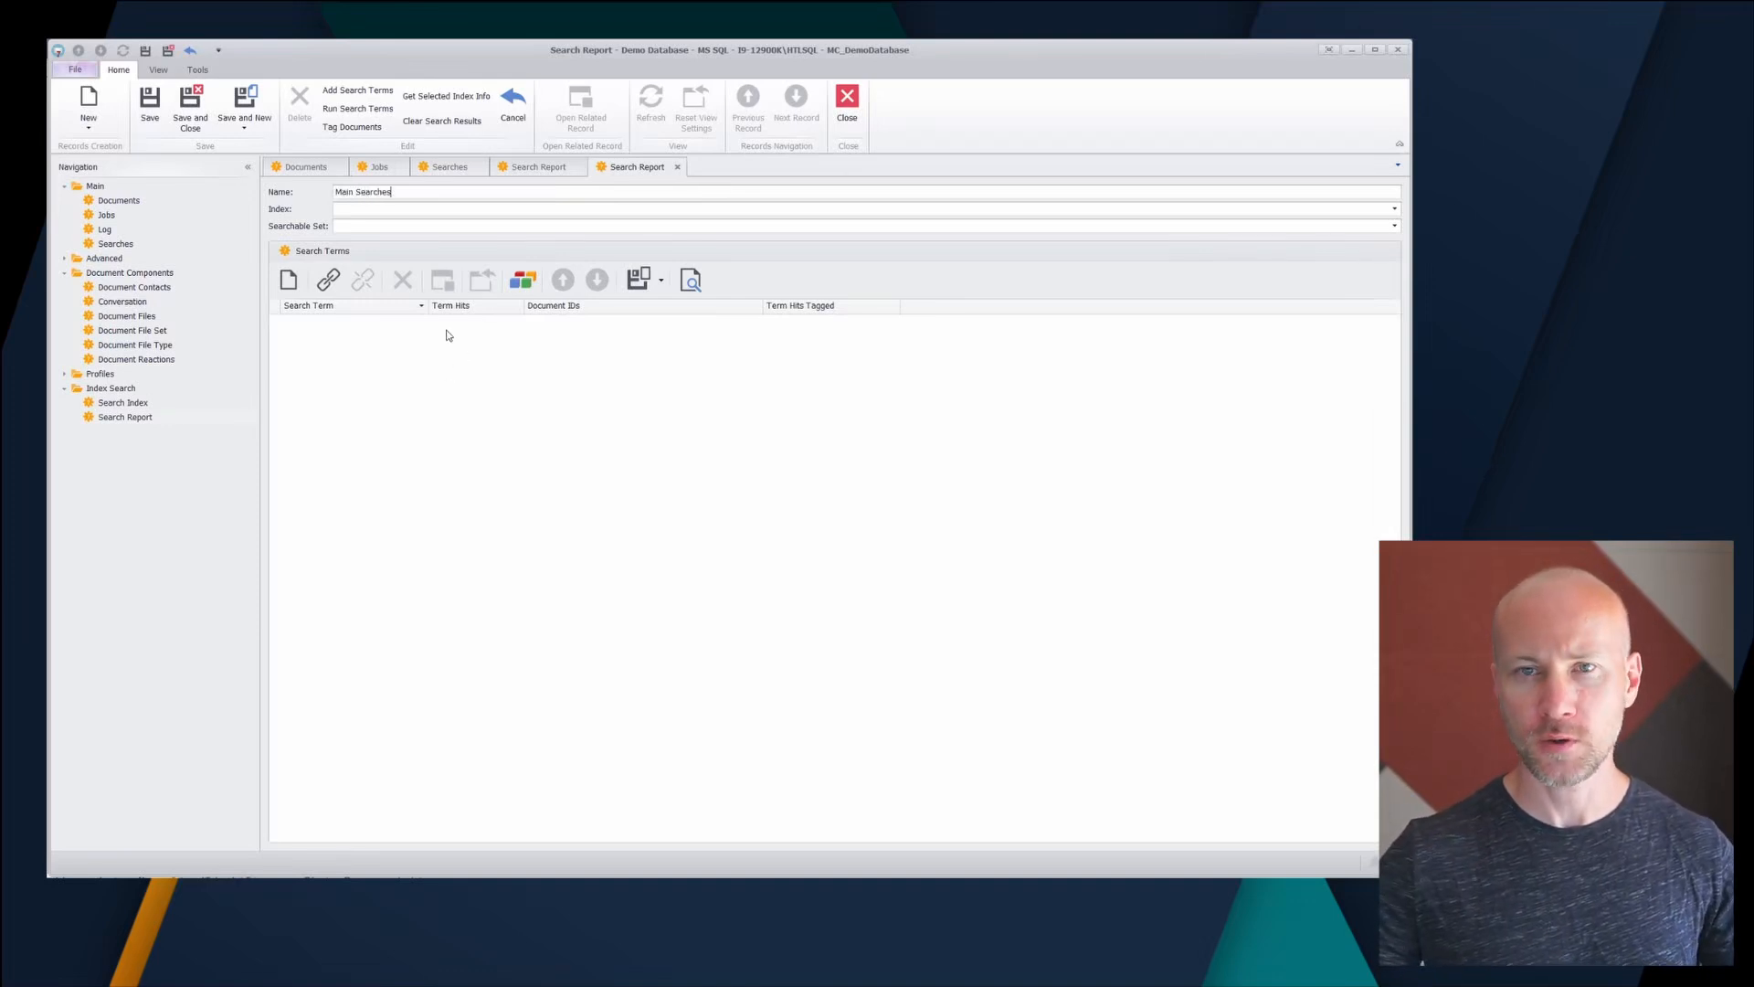
click(379, 213)
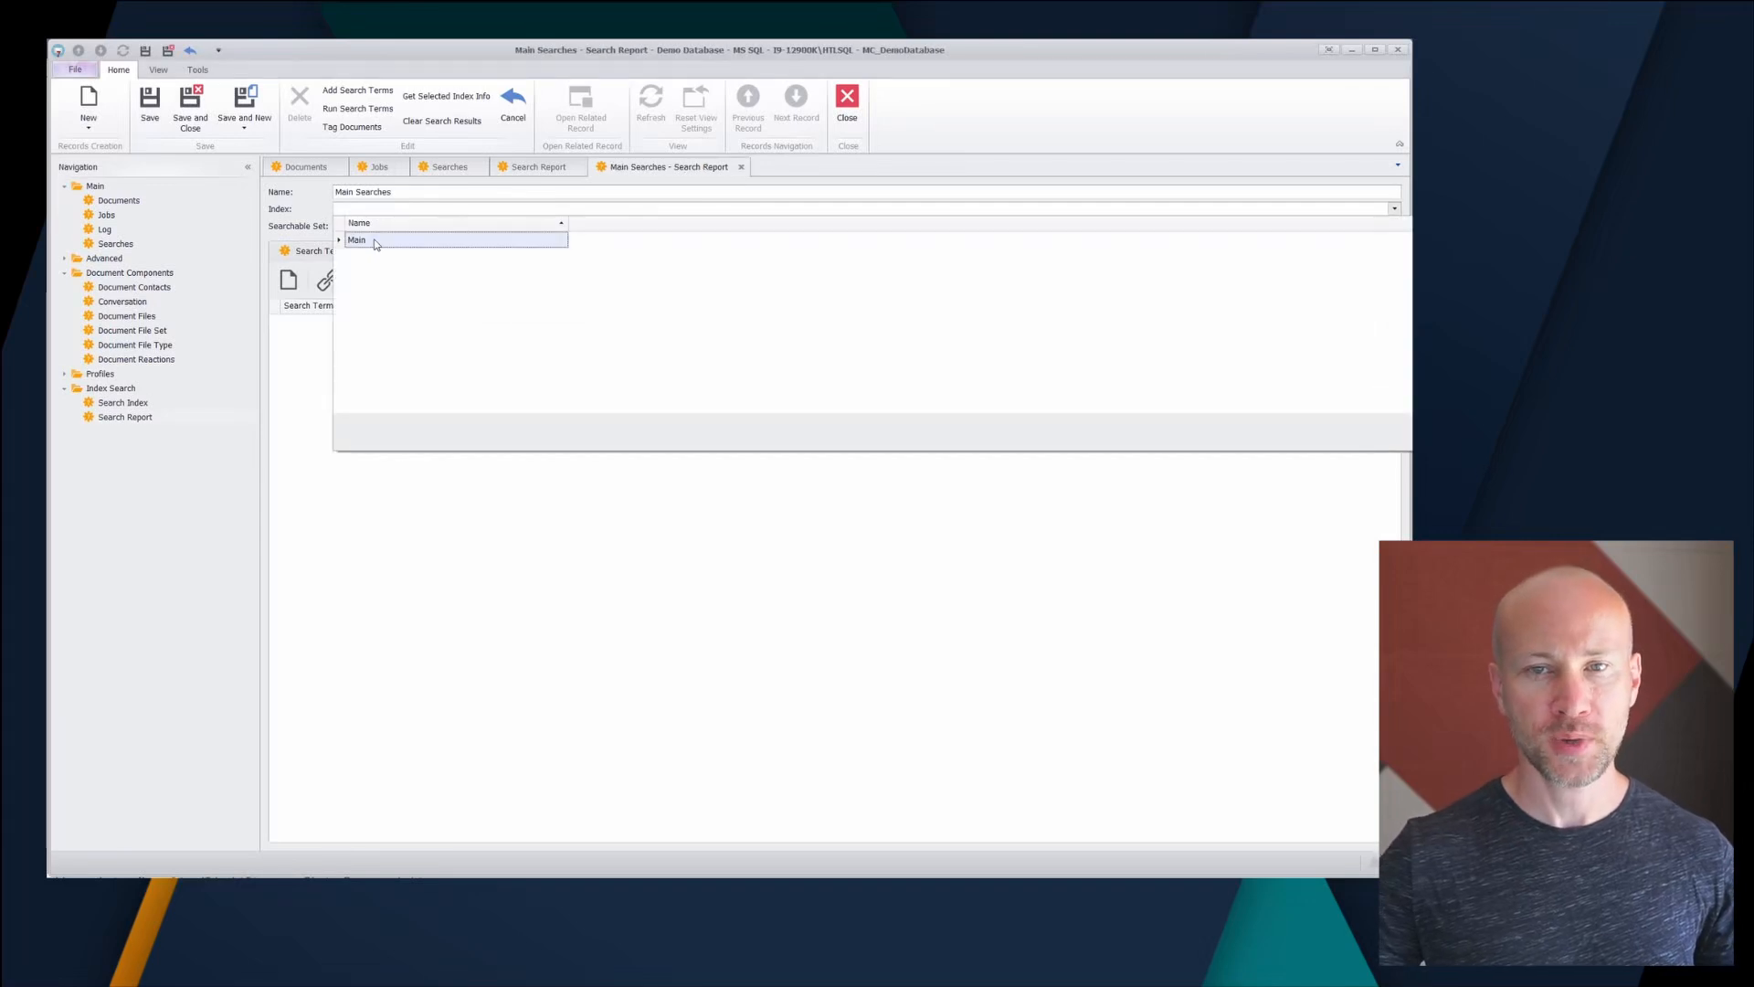
click(375, 243)
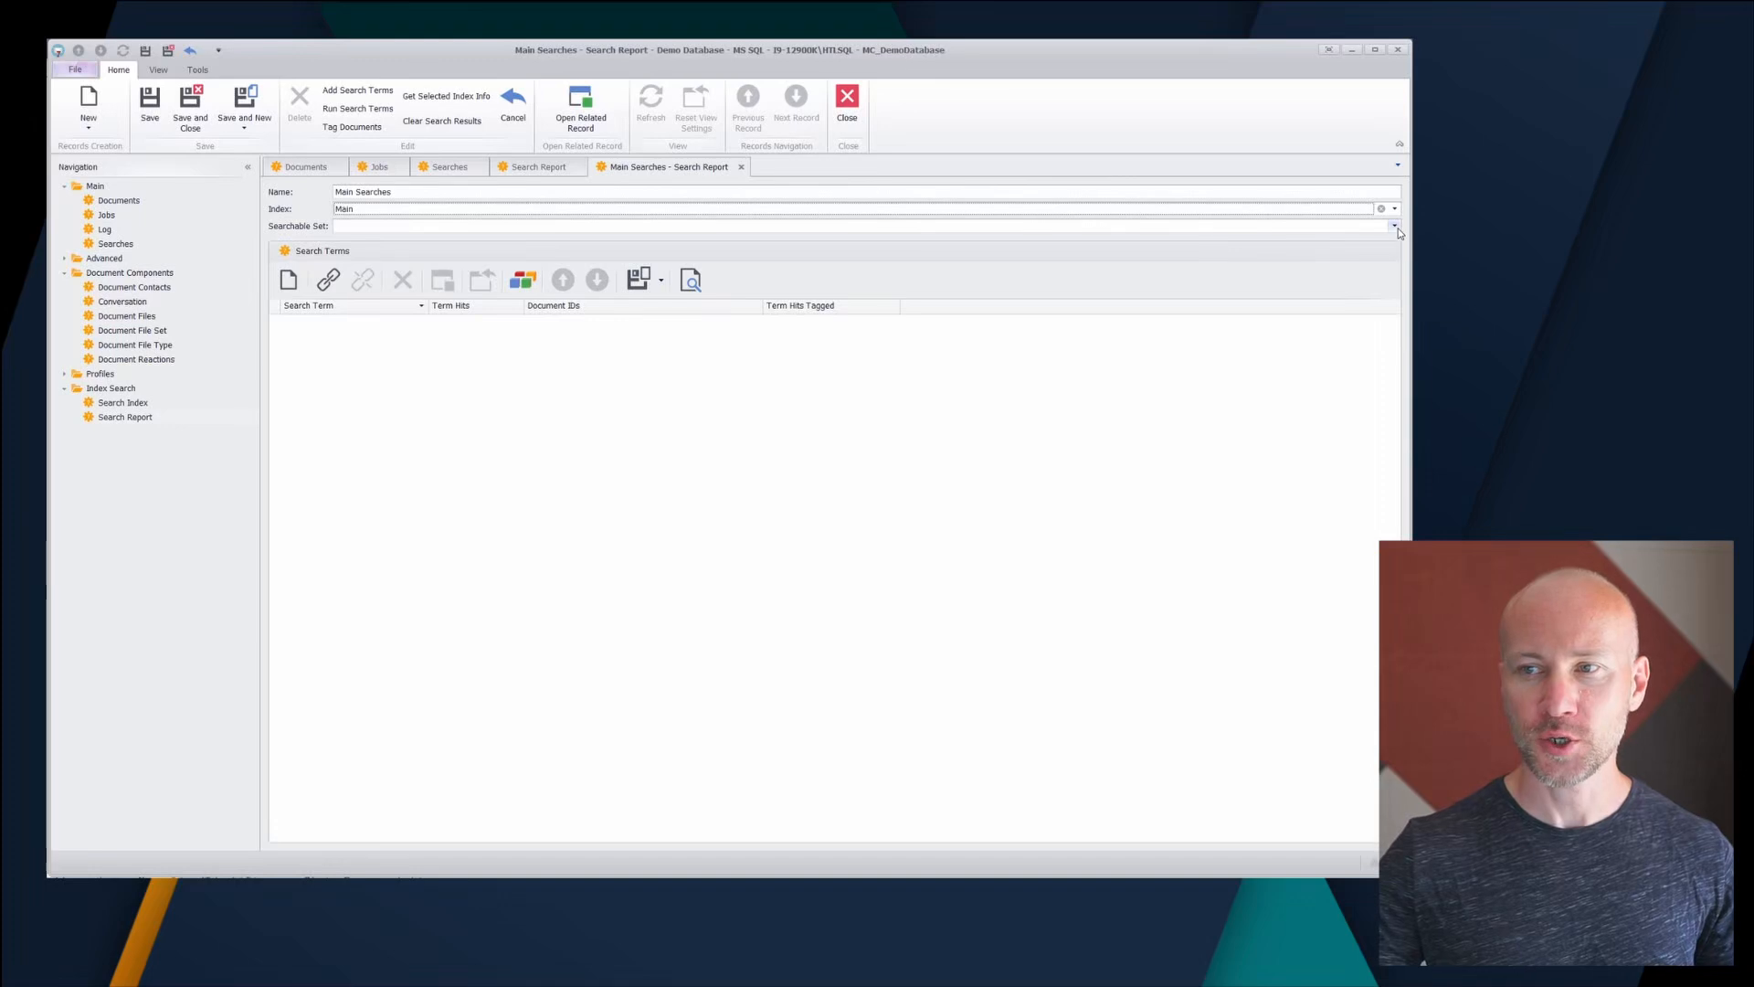
click(378, 226)
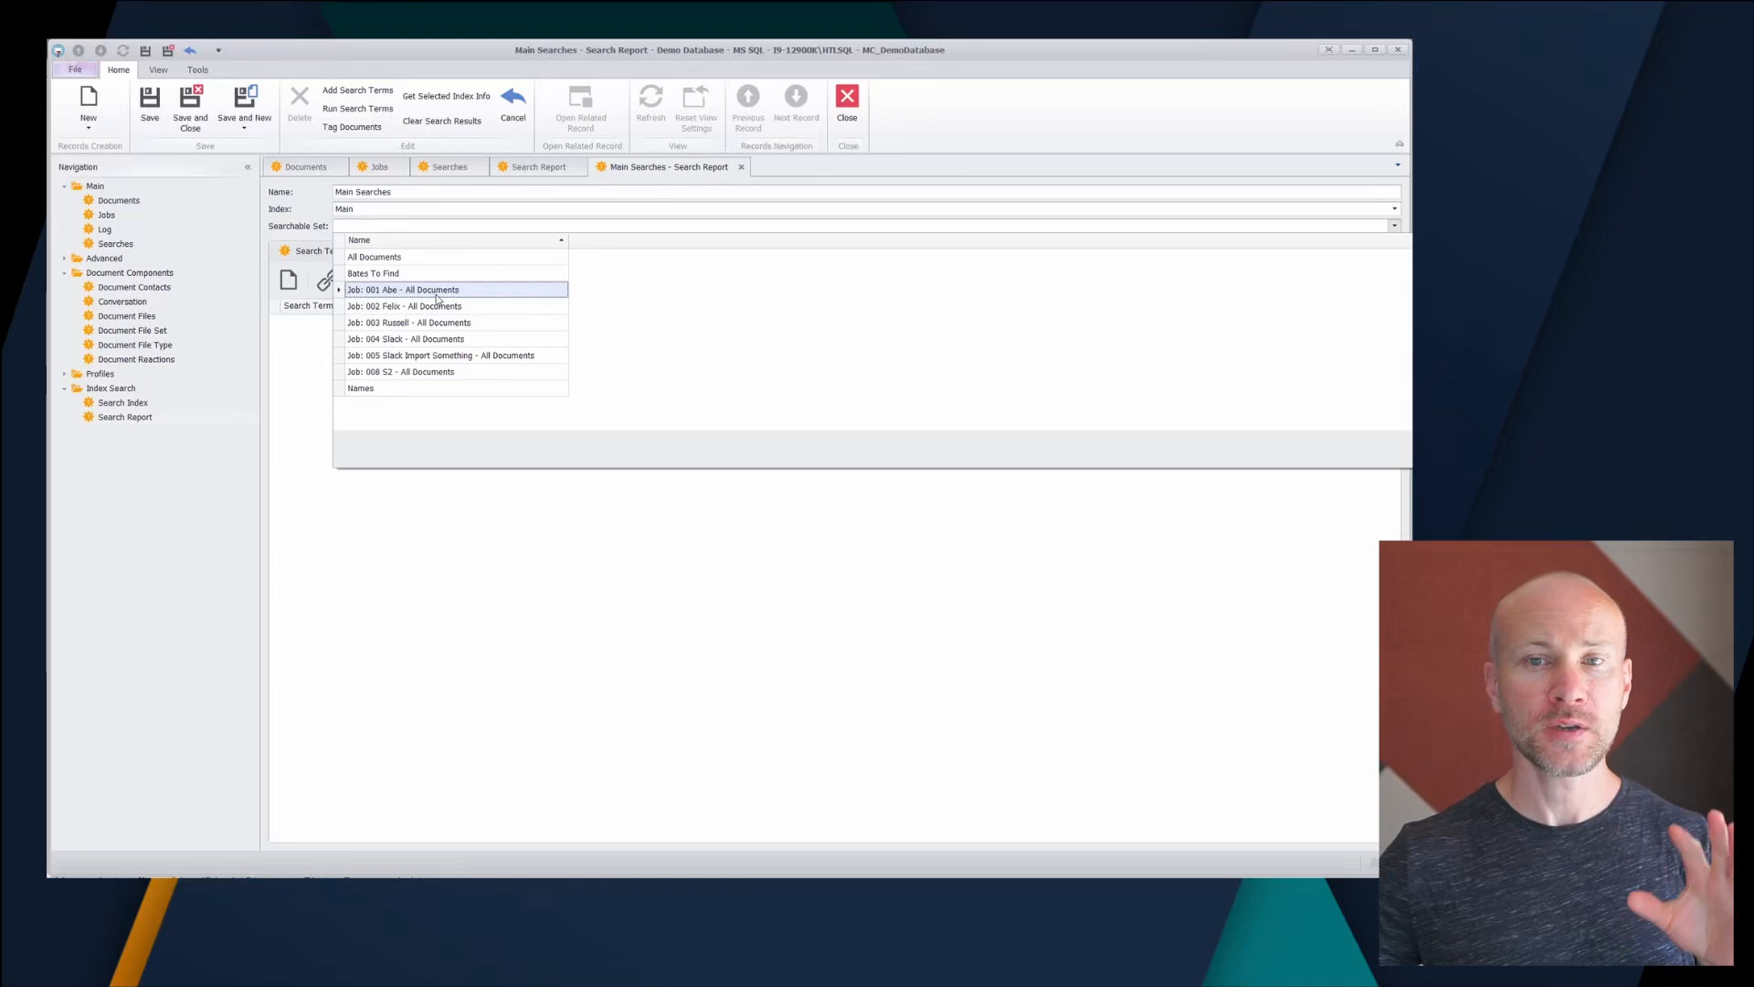
click(308, 230)
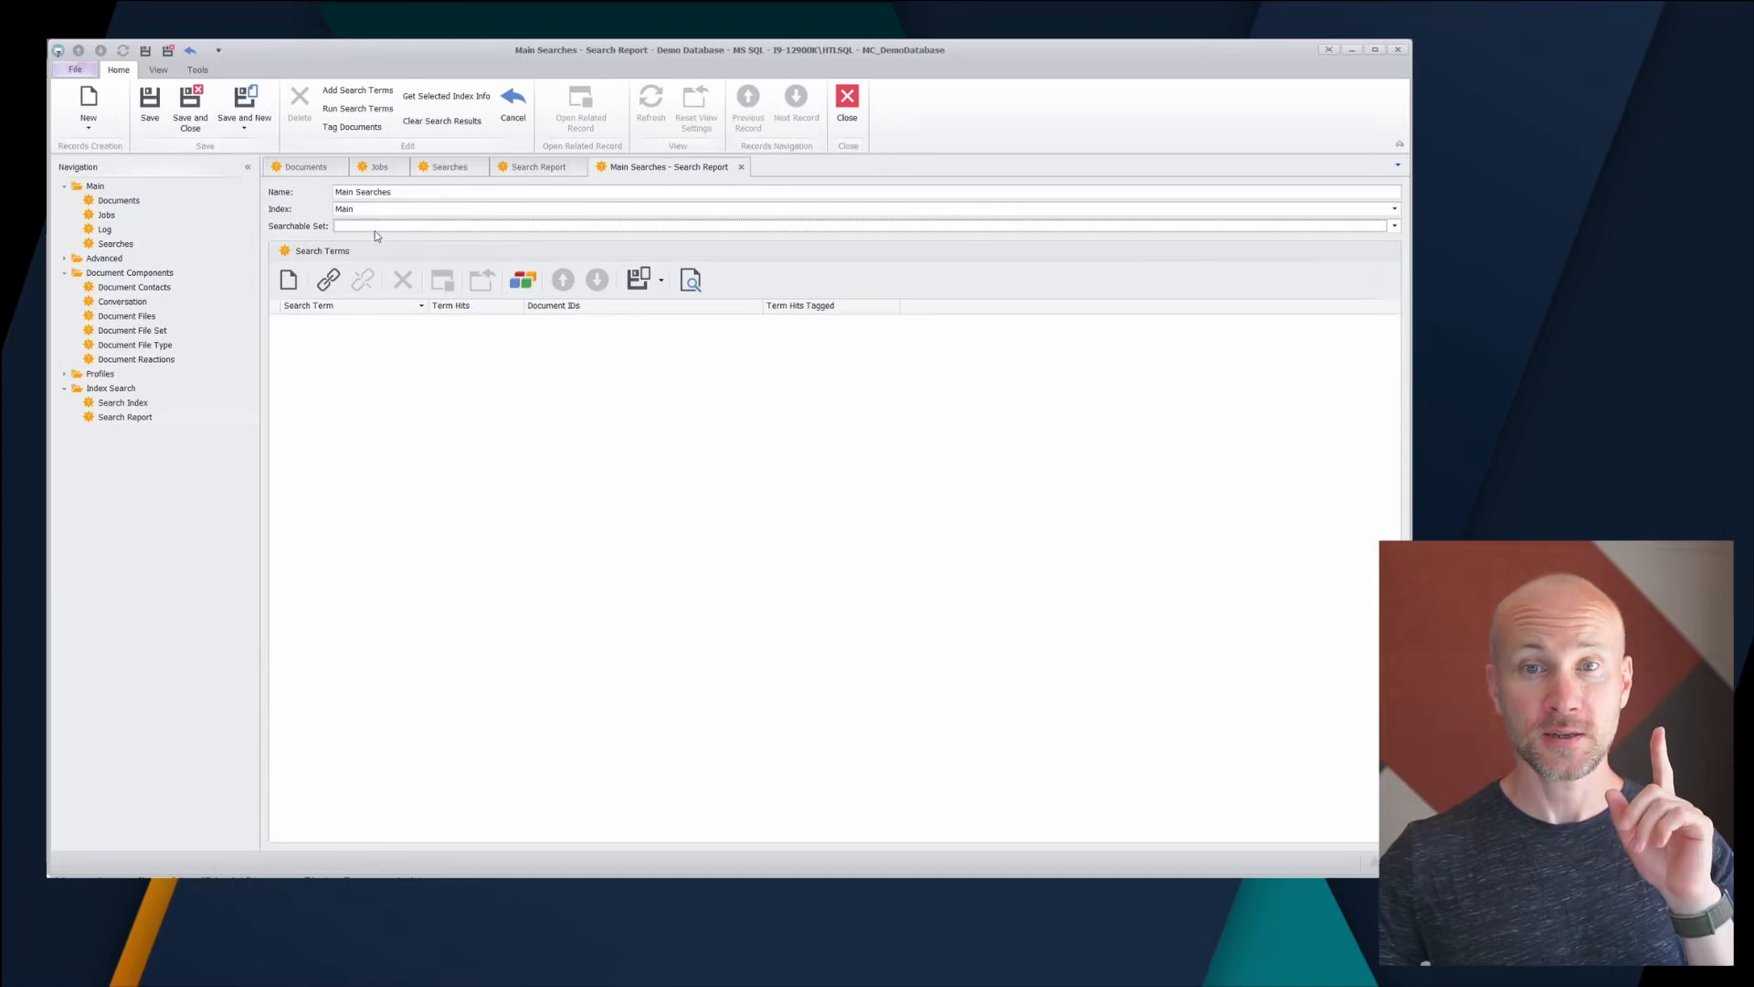
- Save the report and paste in the four search terms
click(149, 101)
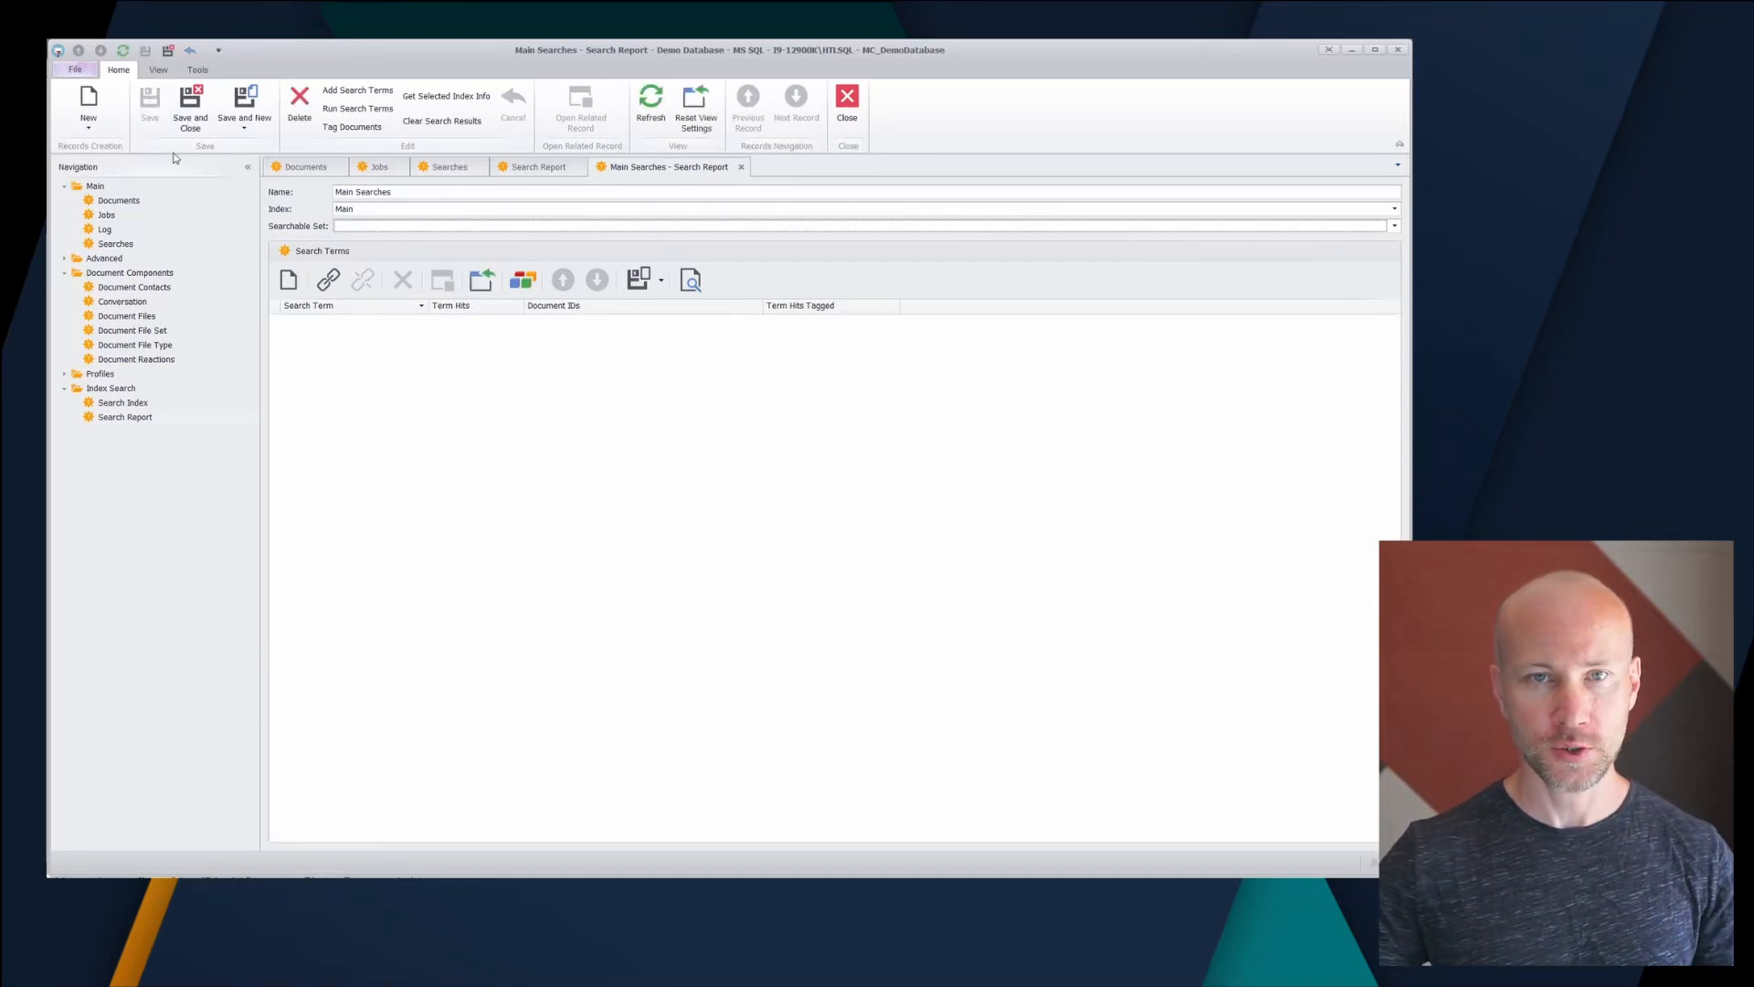
click(374, 96)
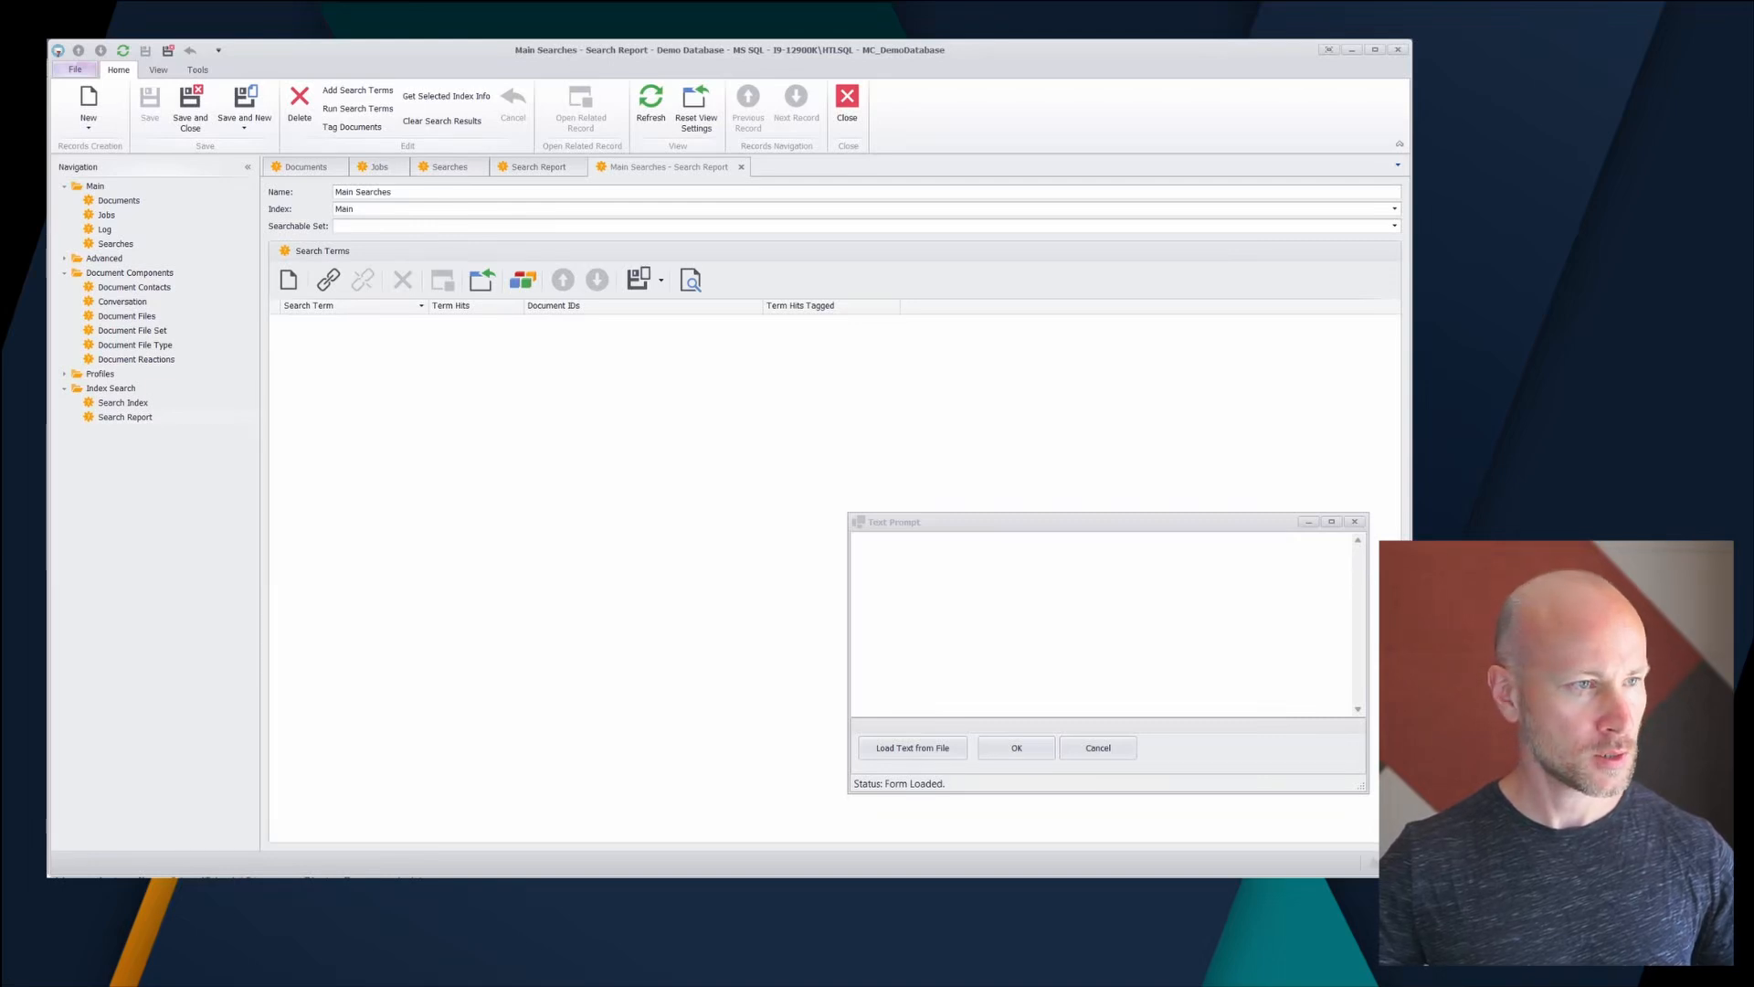
click(1041, 618)
text(Telegram gift cards phone w/5 bugged refund)
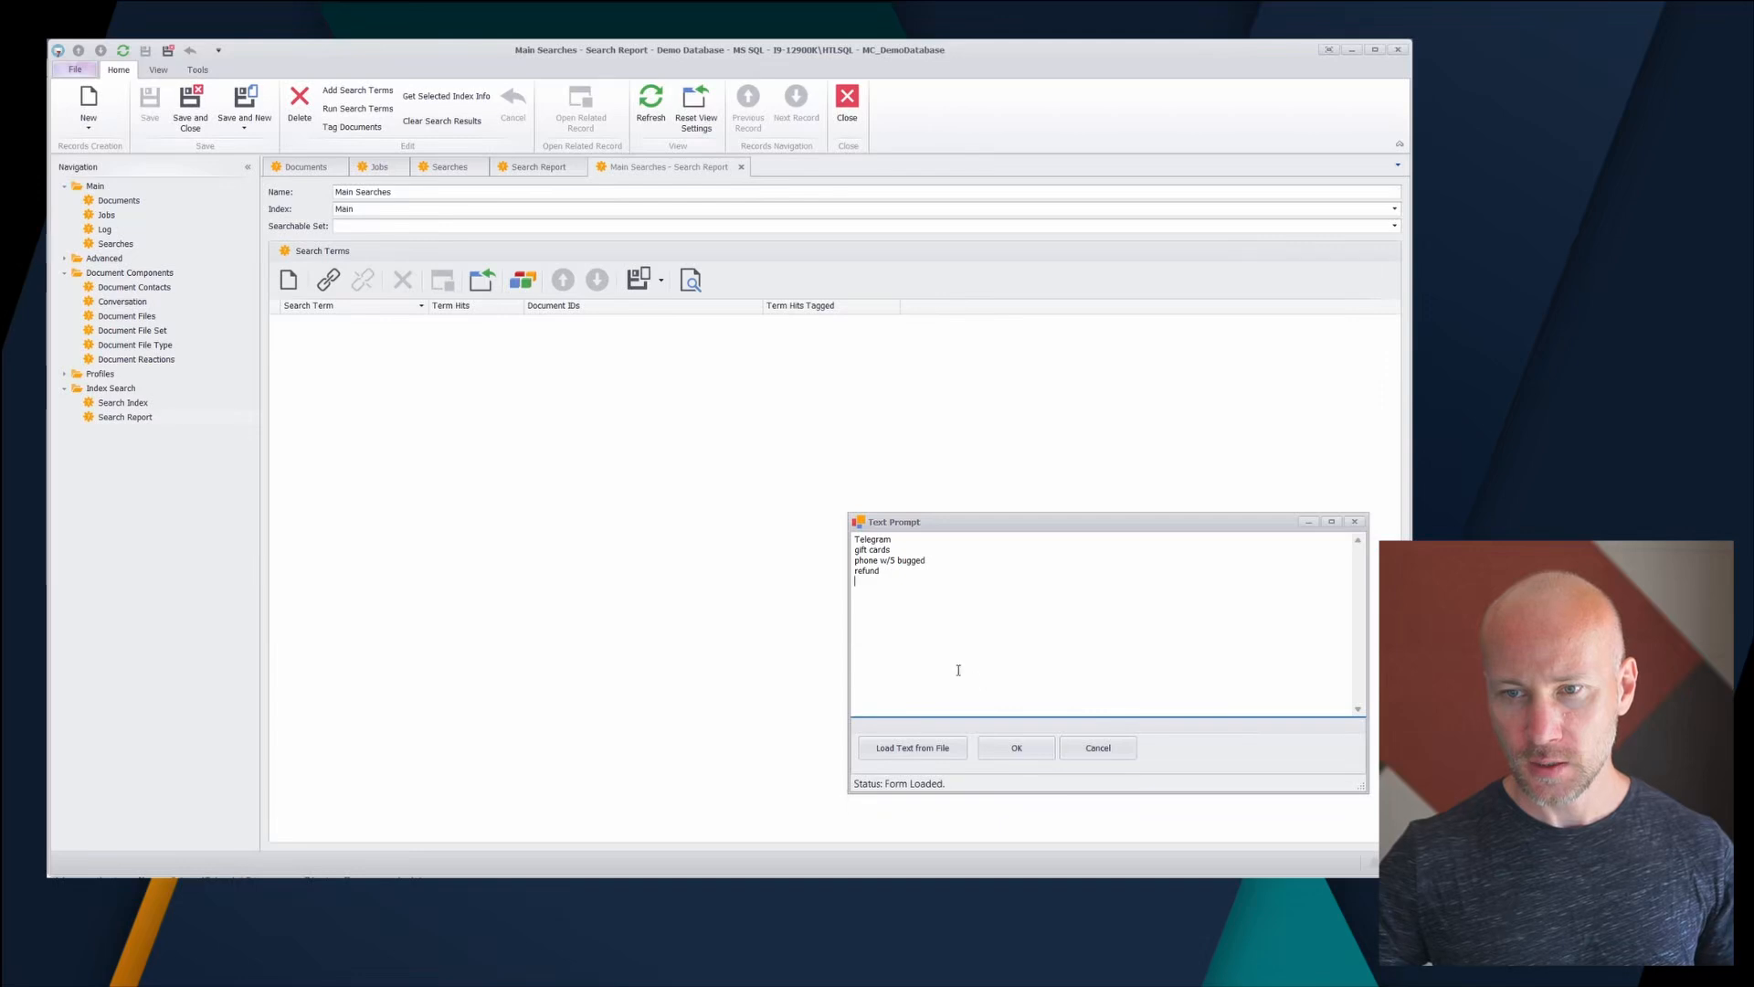
click(1014, 748)
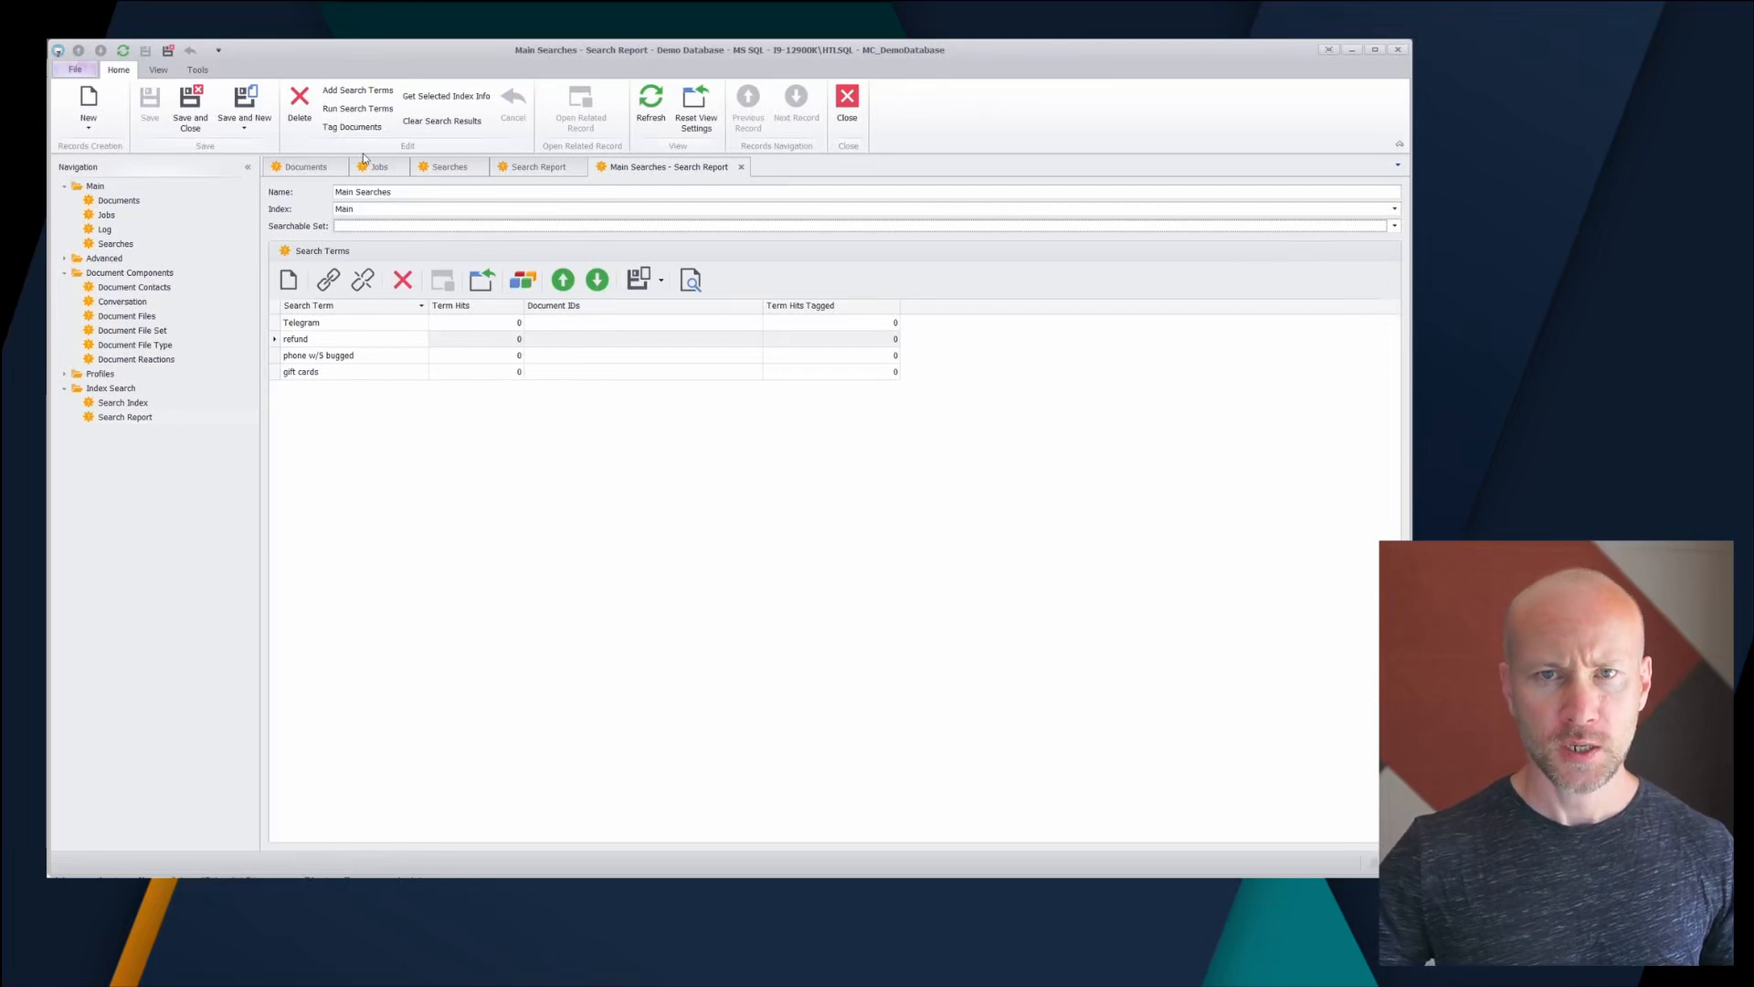
- Run the search terms, widen the Document IDs column, and view the Documents list
click(355, 114)
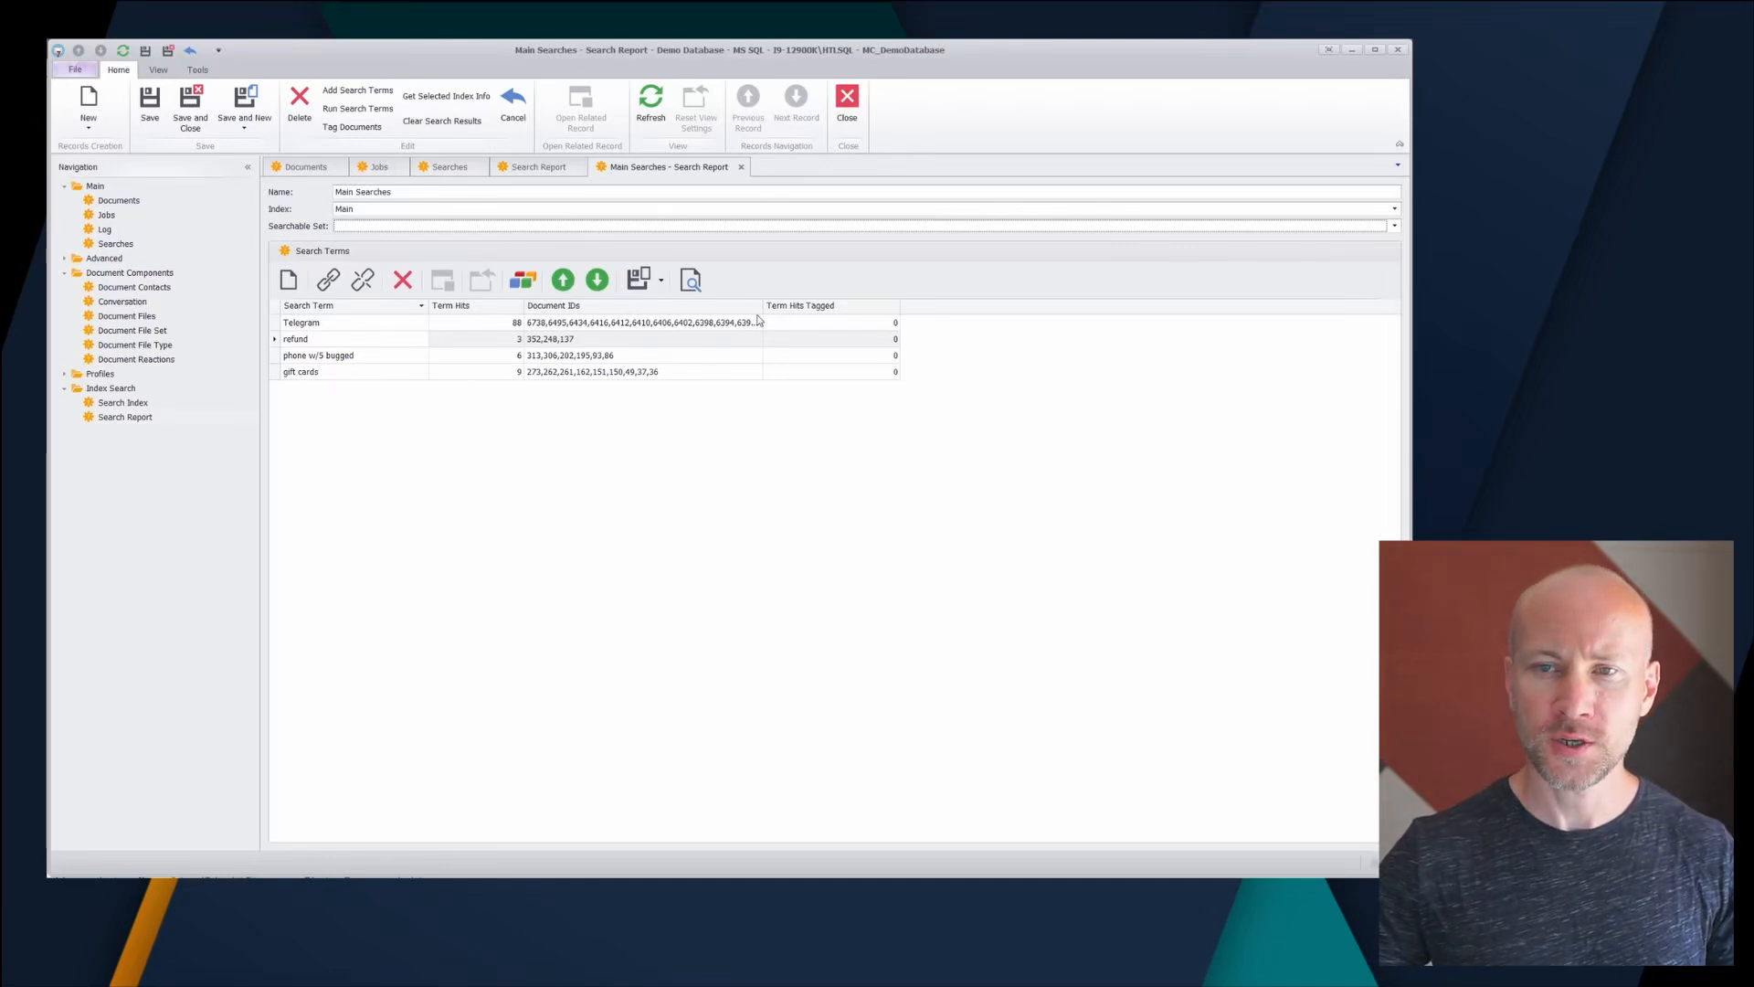
drag(762, 309, 834, 311)
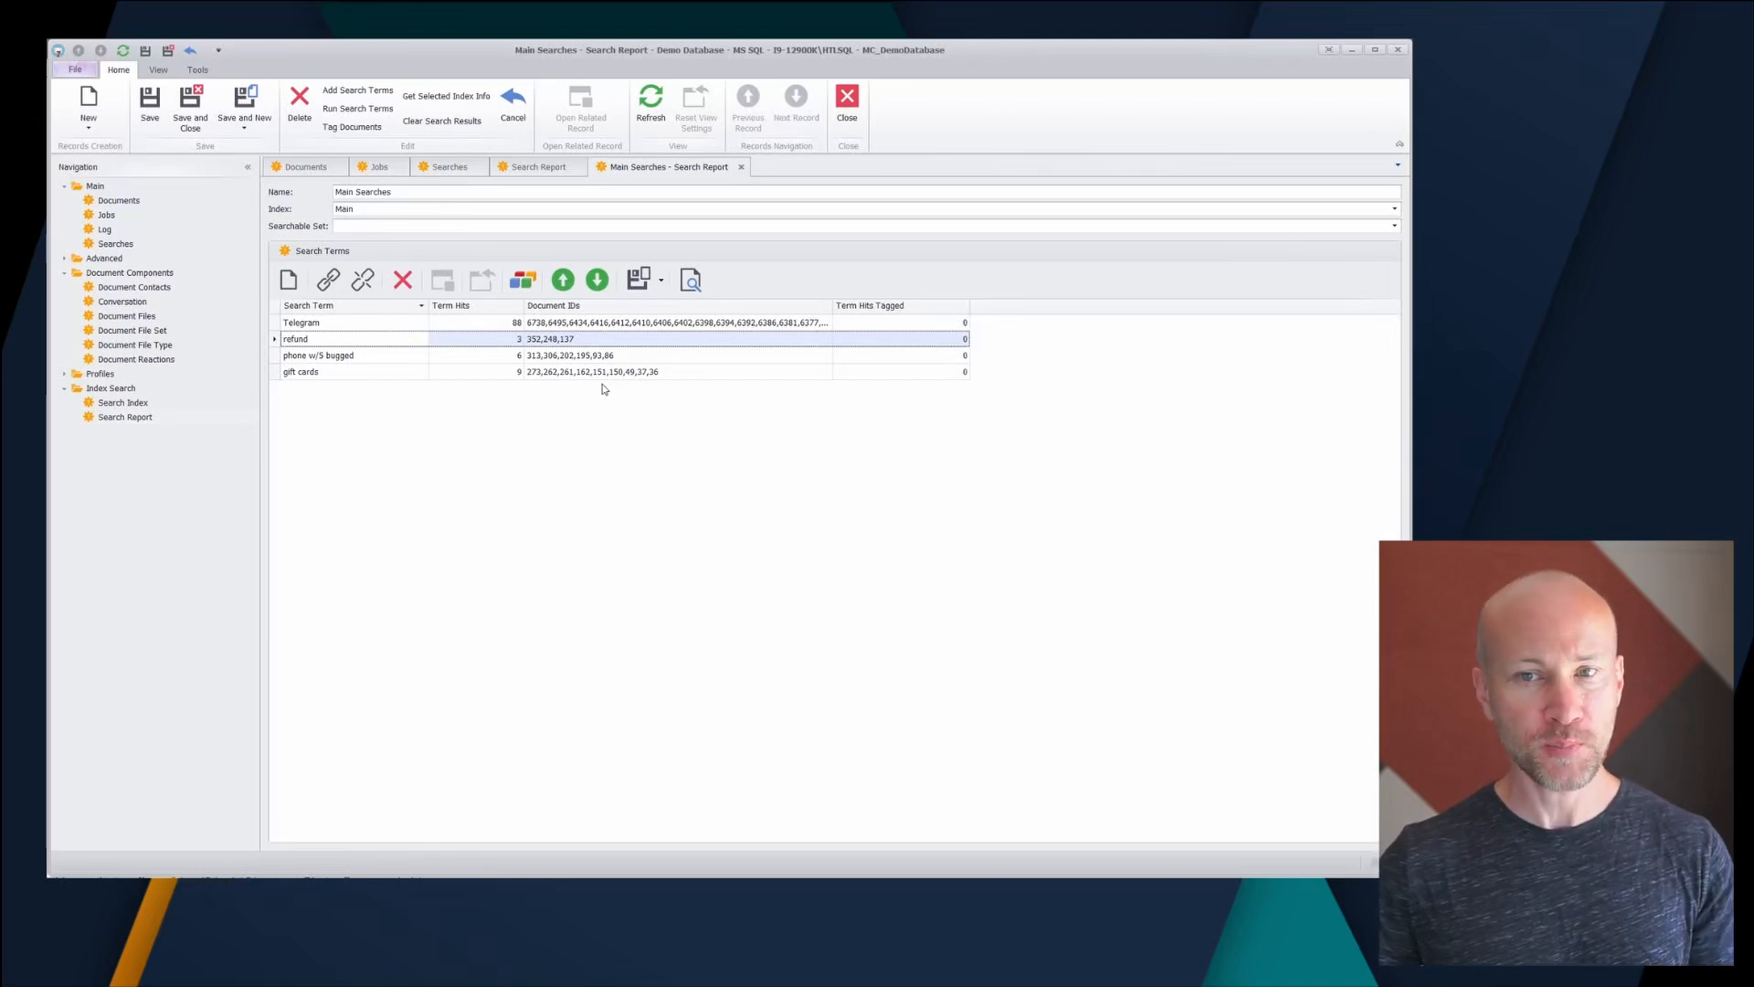
click(293, 168)
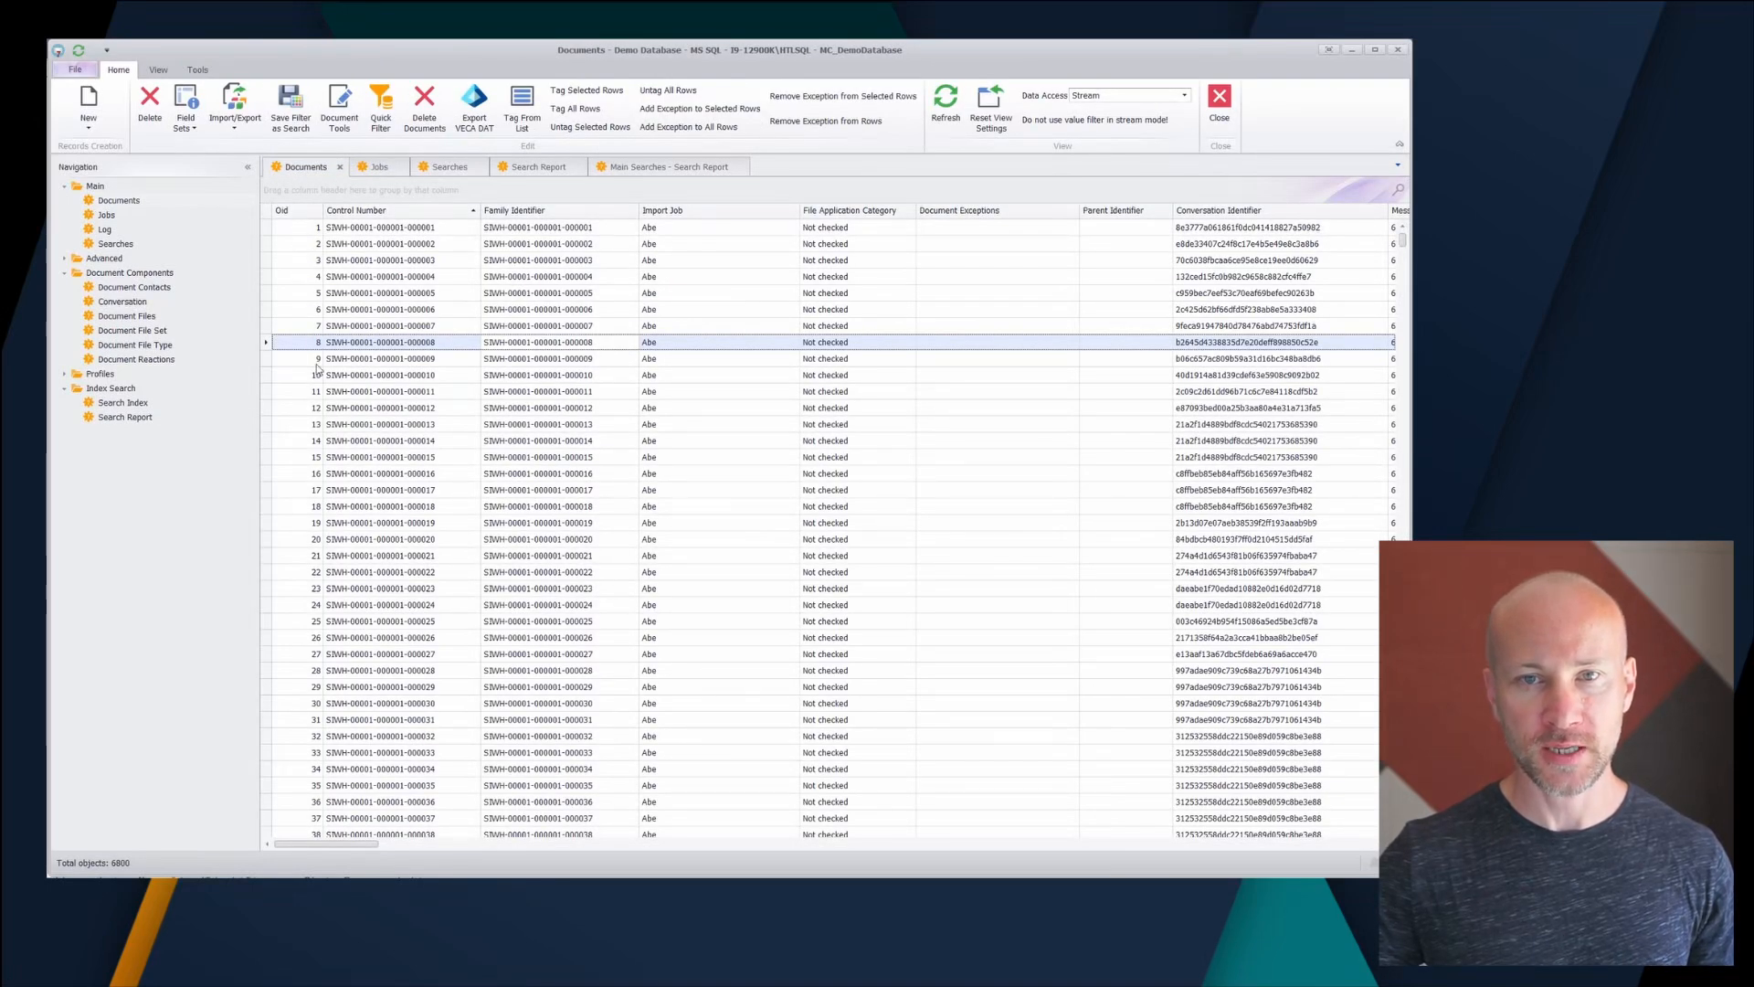
- Return to the Main Searches report and select the phone w/5 bugged term row
click(639, 167)
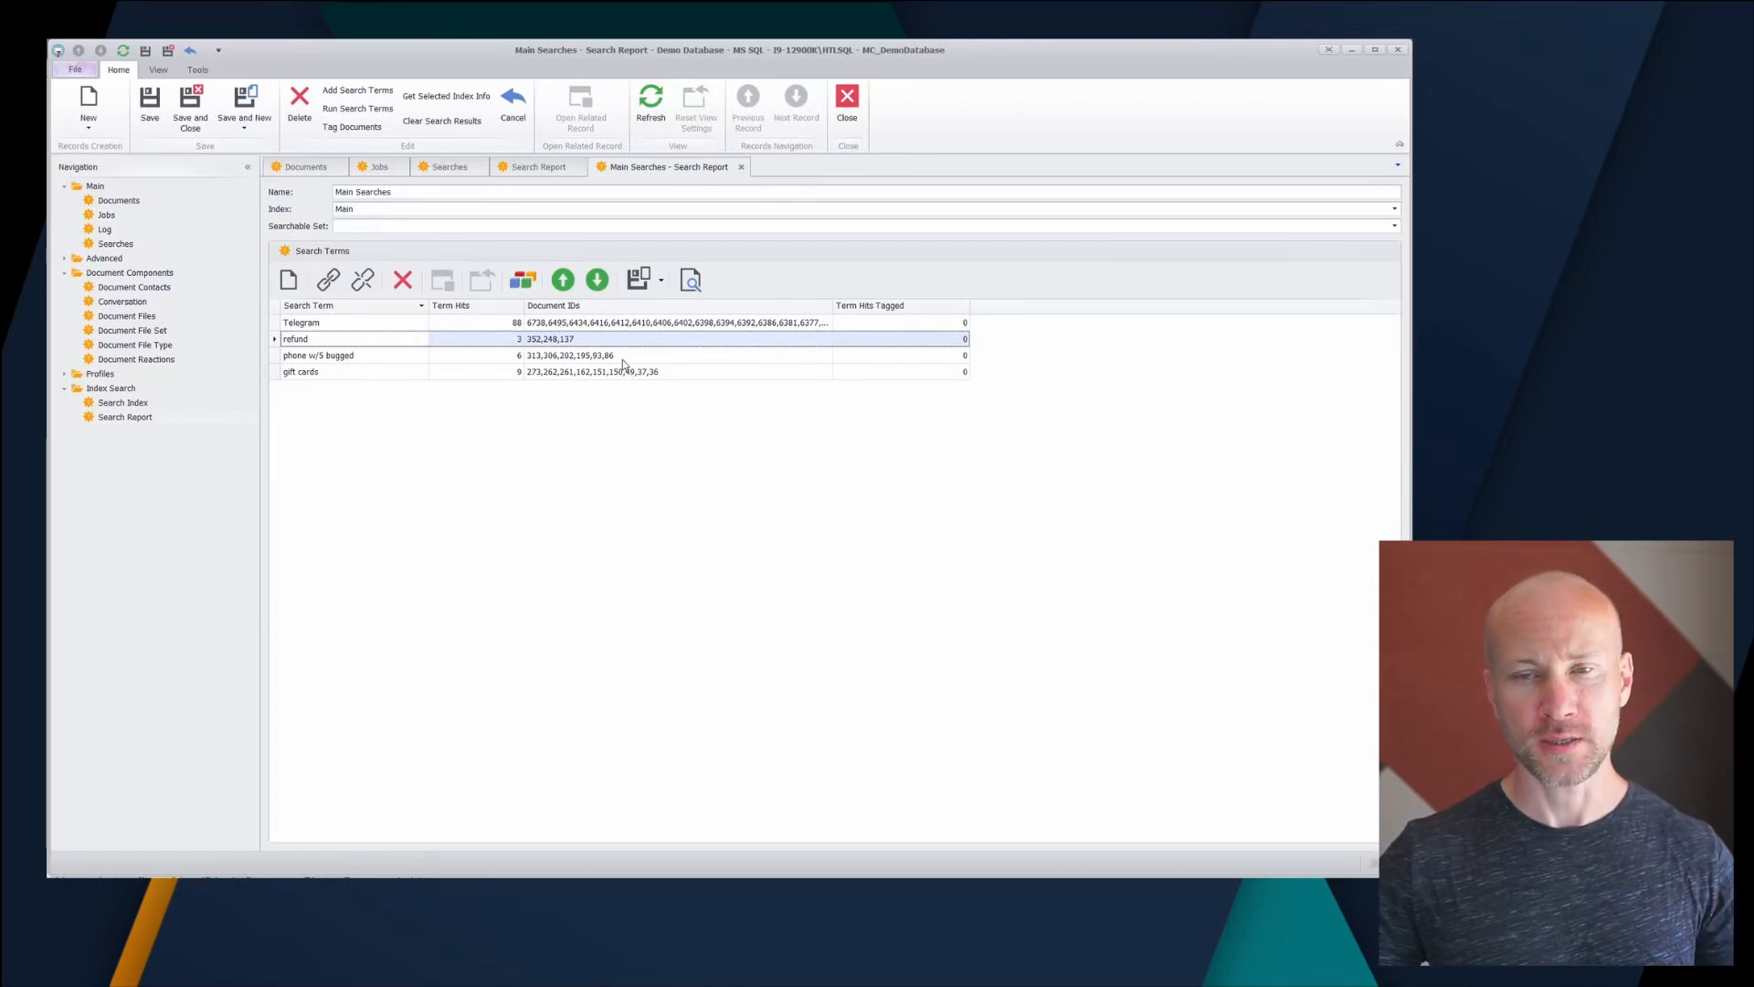
click(623, 356)
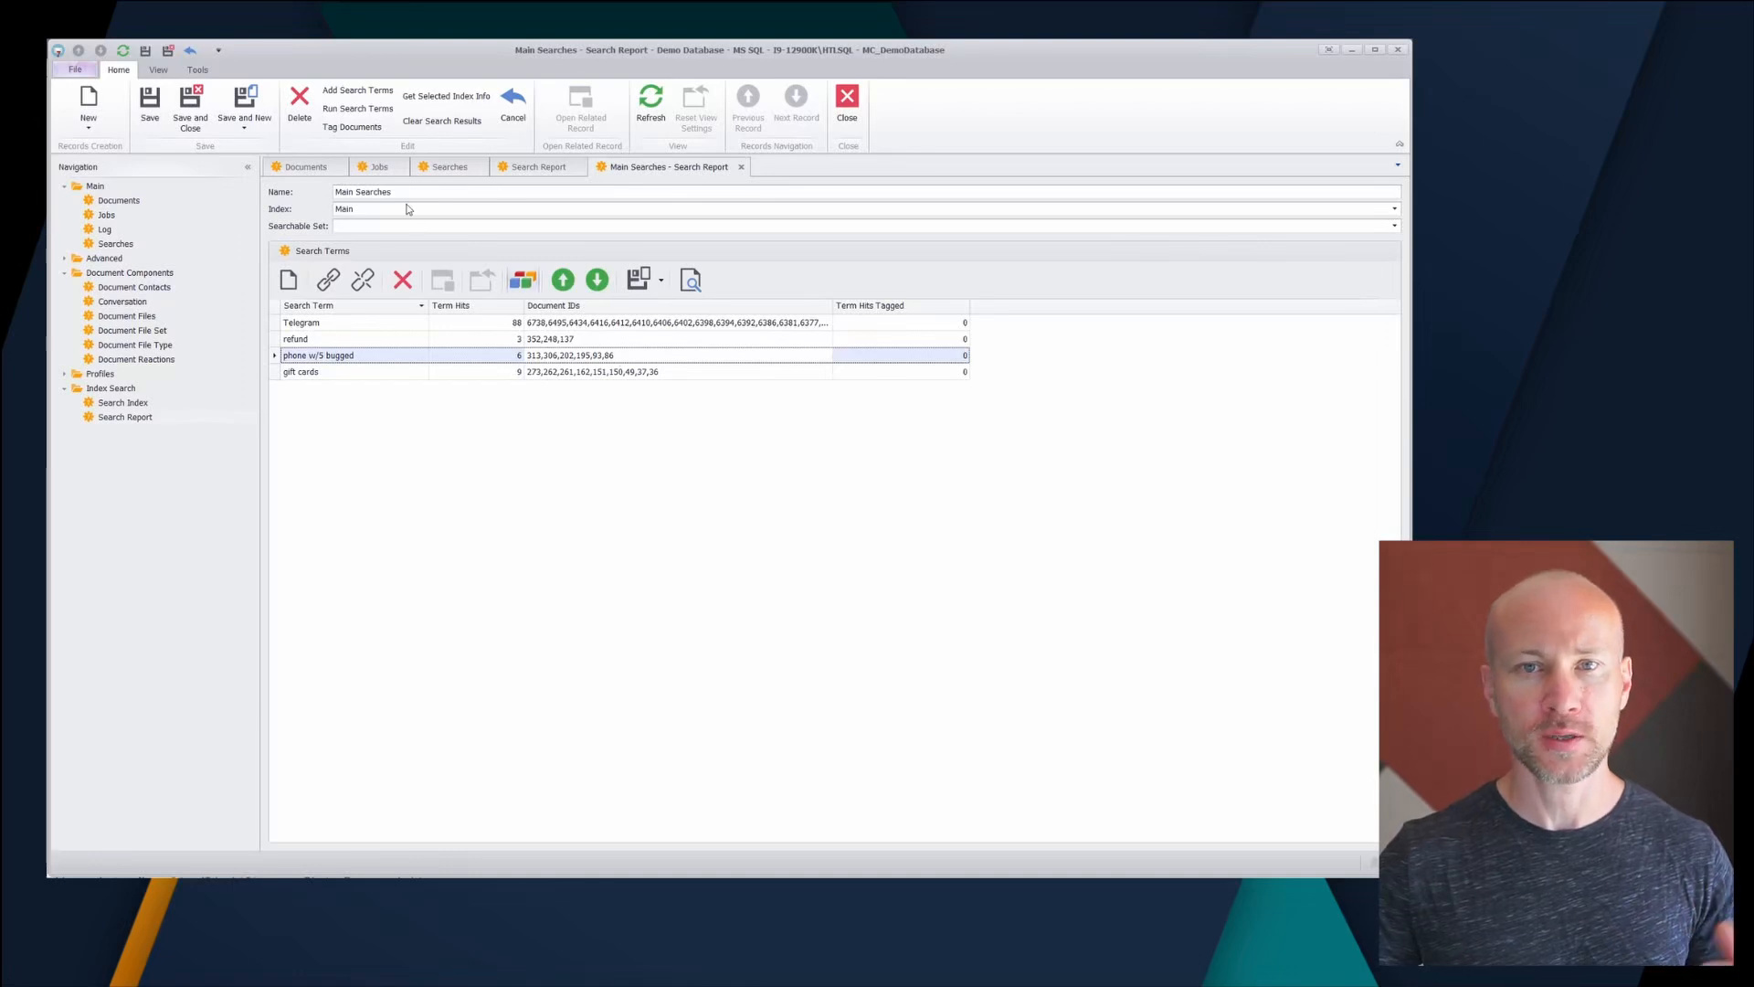
- Try the Family and Conversation tagging options, ending on Tag Documents + Day (inside conversation)
click(353, 127)
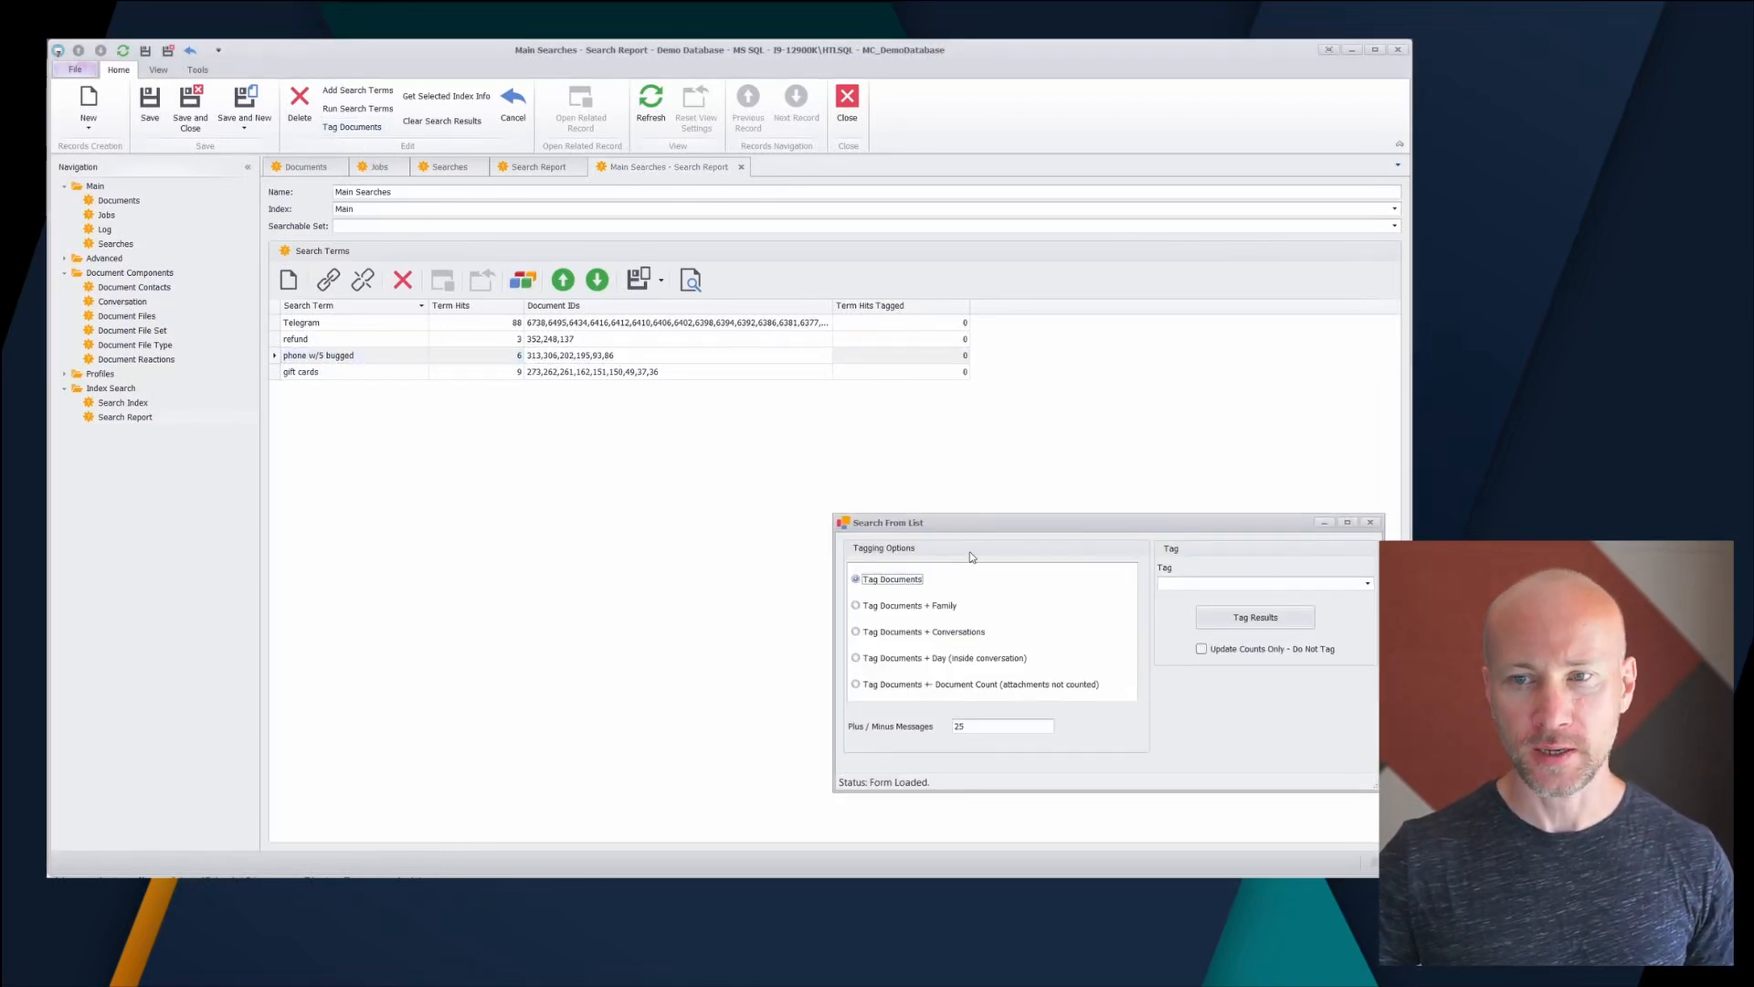
drag(969, 525, 621, 423)
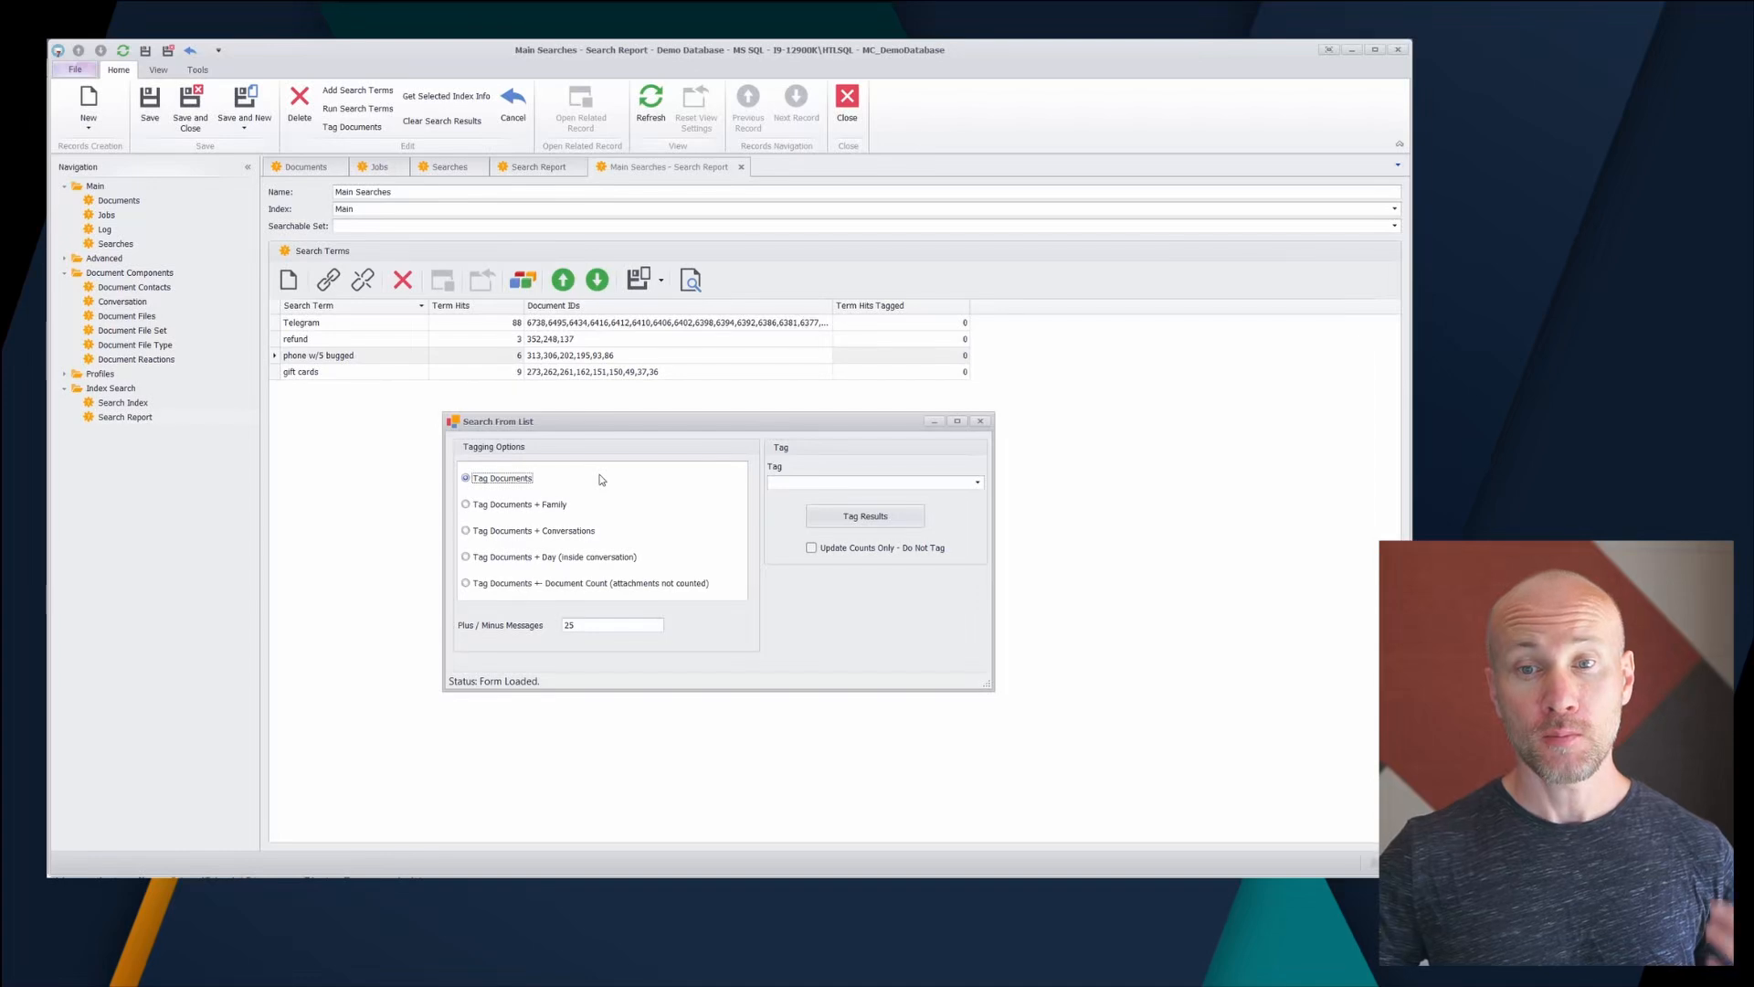
click(494, 507)
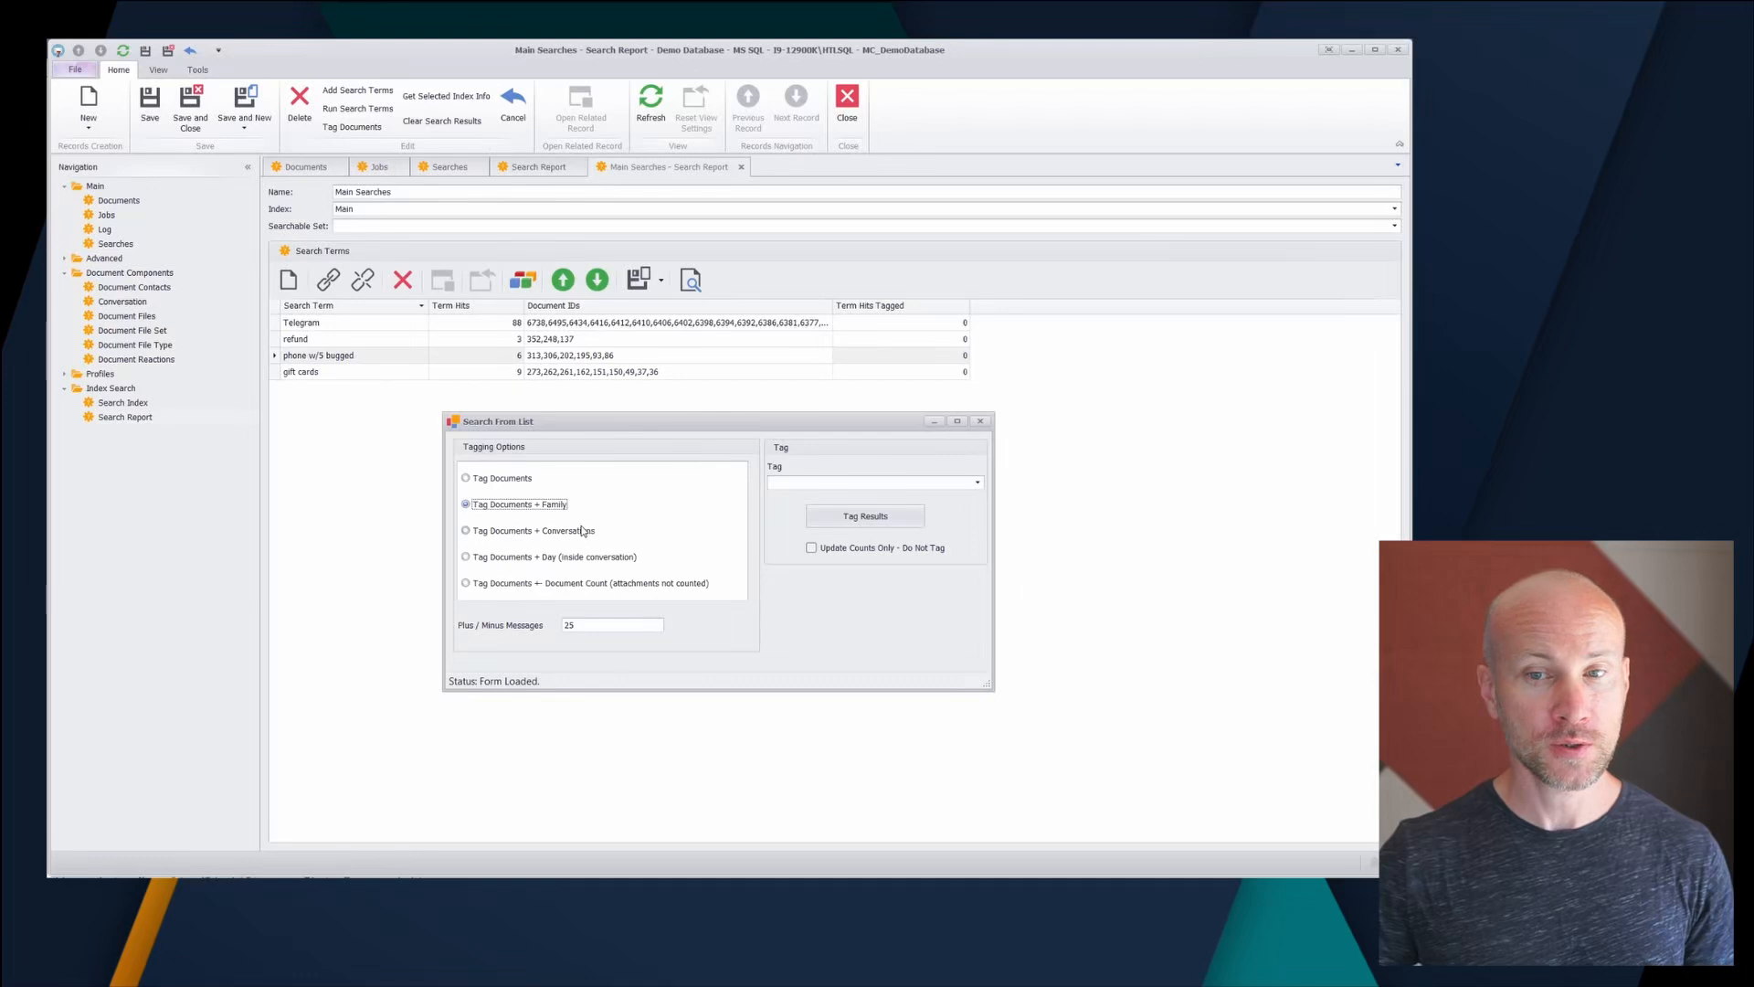
click(527, 534)
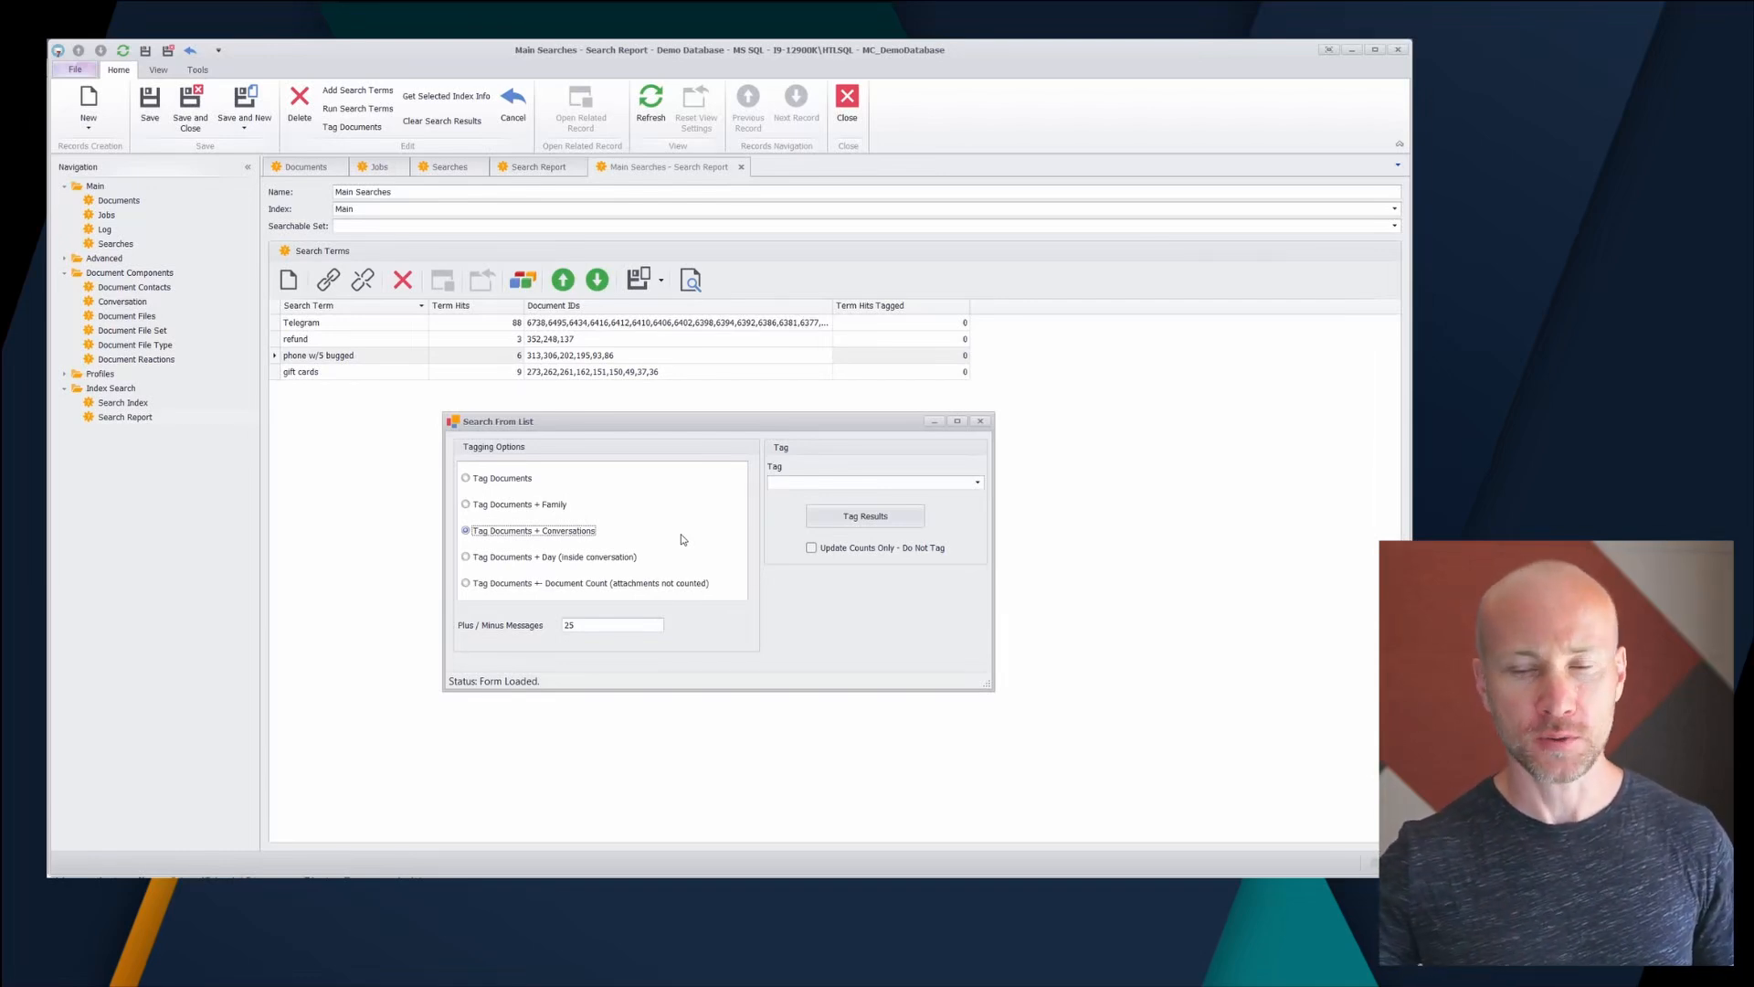
click(503, 559)
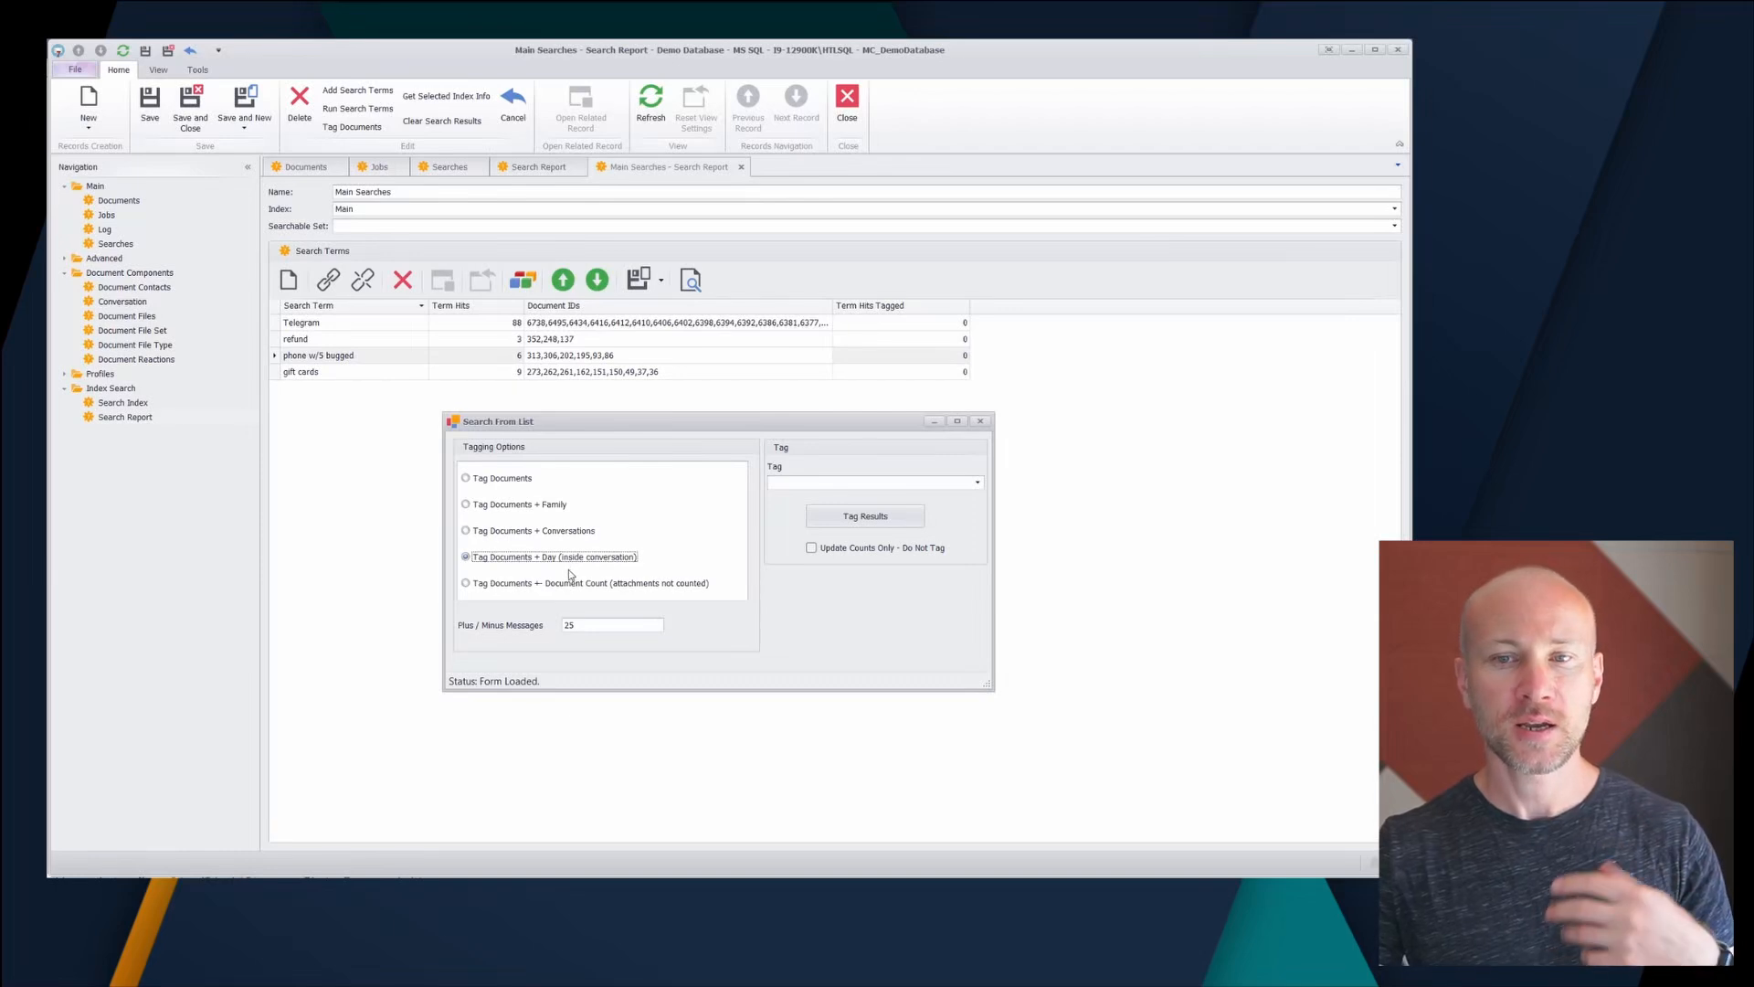
- Tag the hits plus same-day conversation messages as 'Found Docs' and close the tagging dialog
click(521, 589)
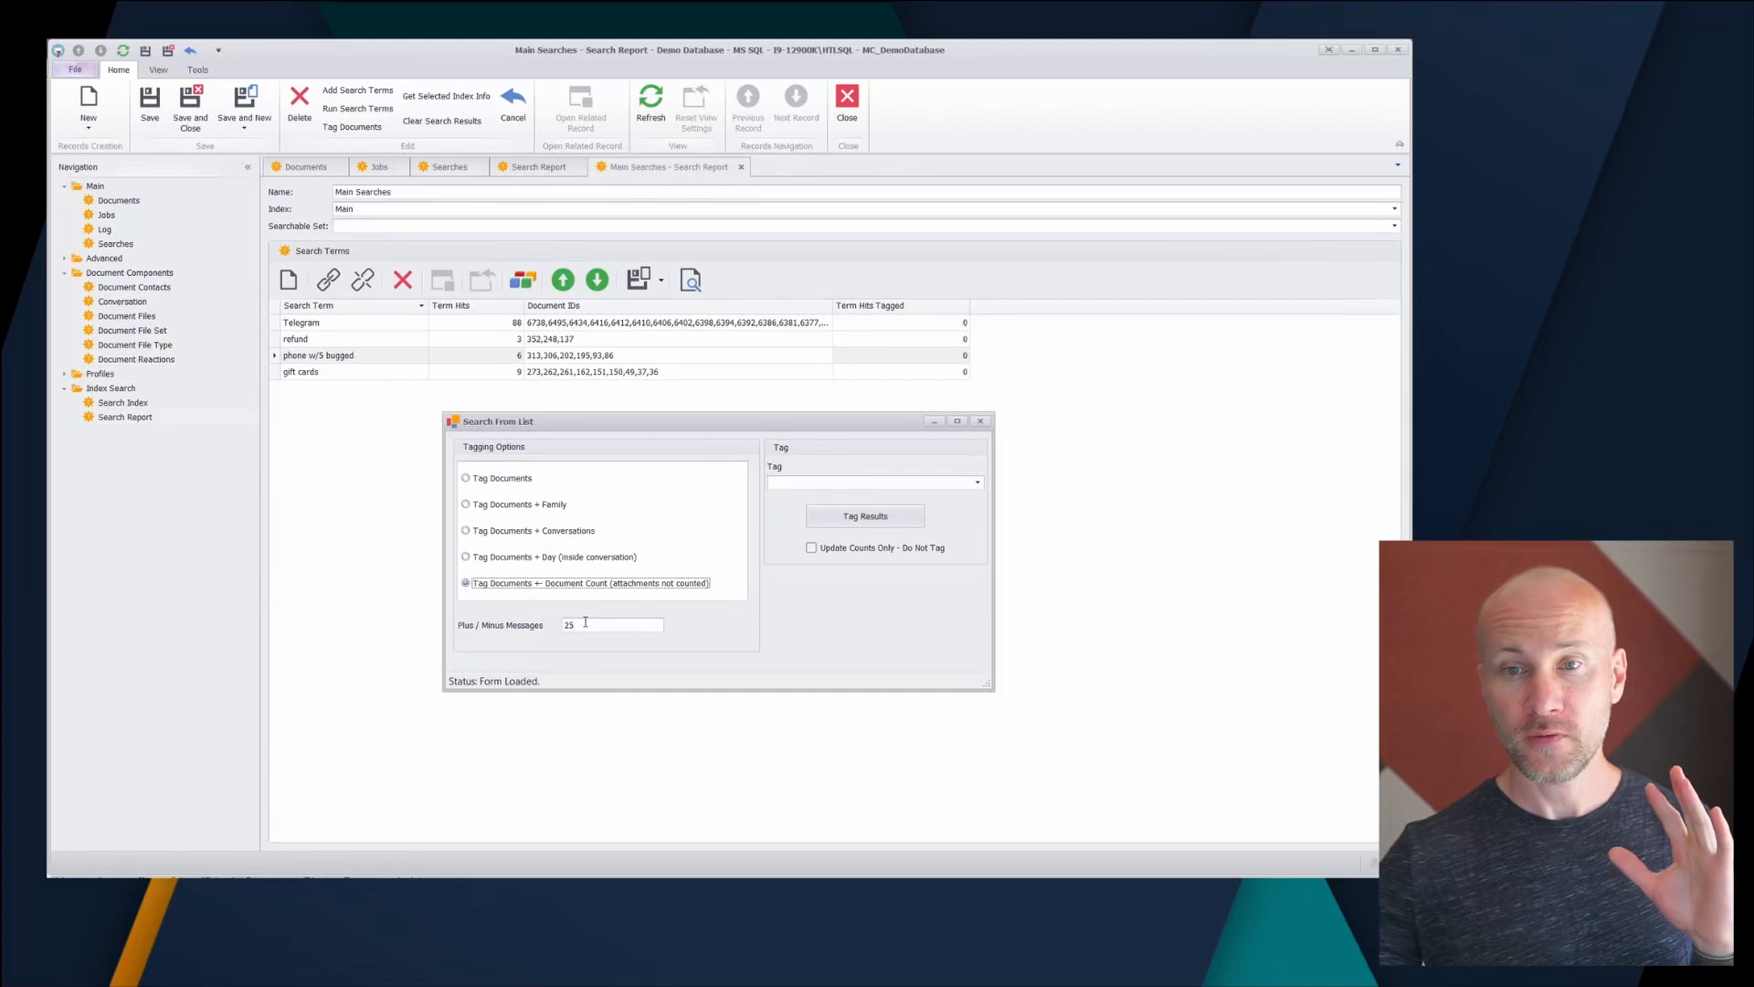
click(483, 531)
click(503, 557)
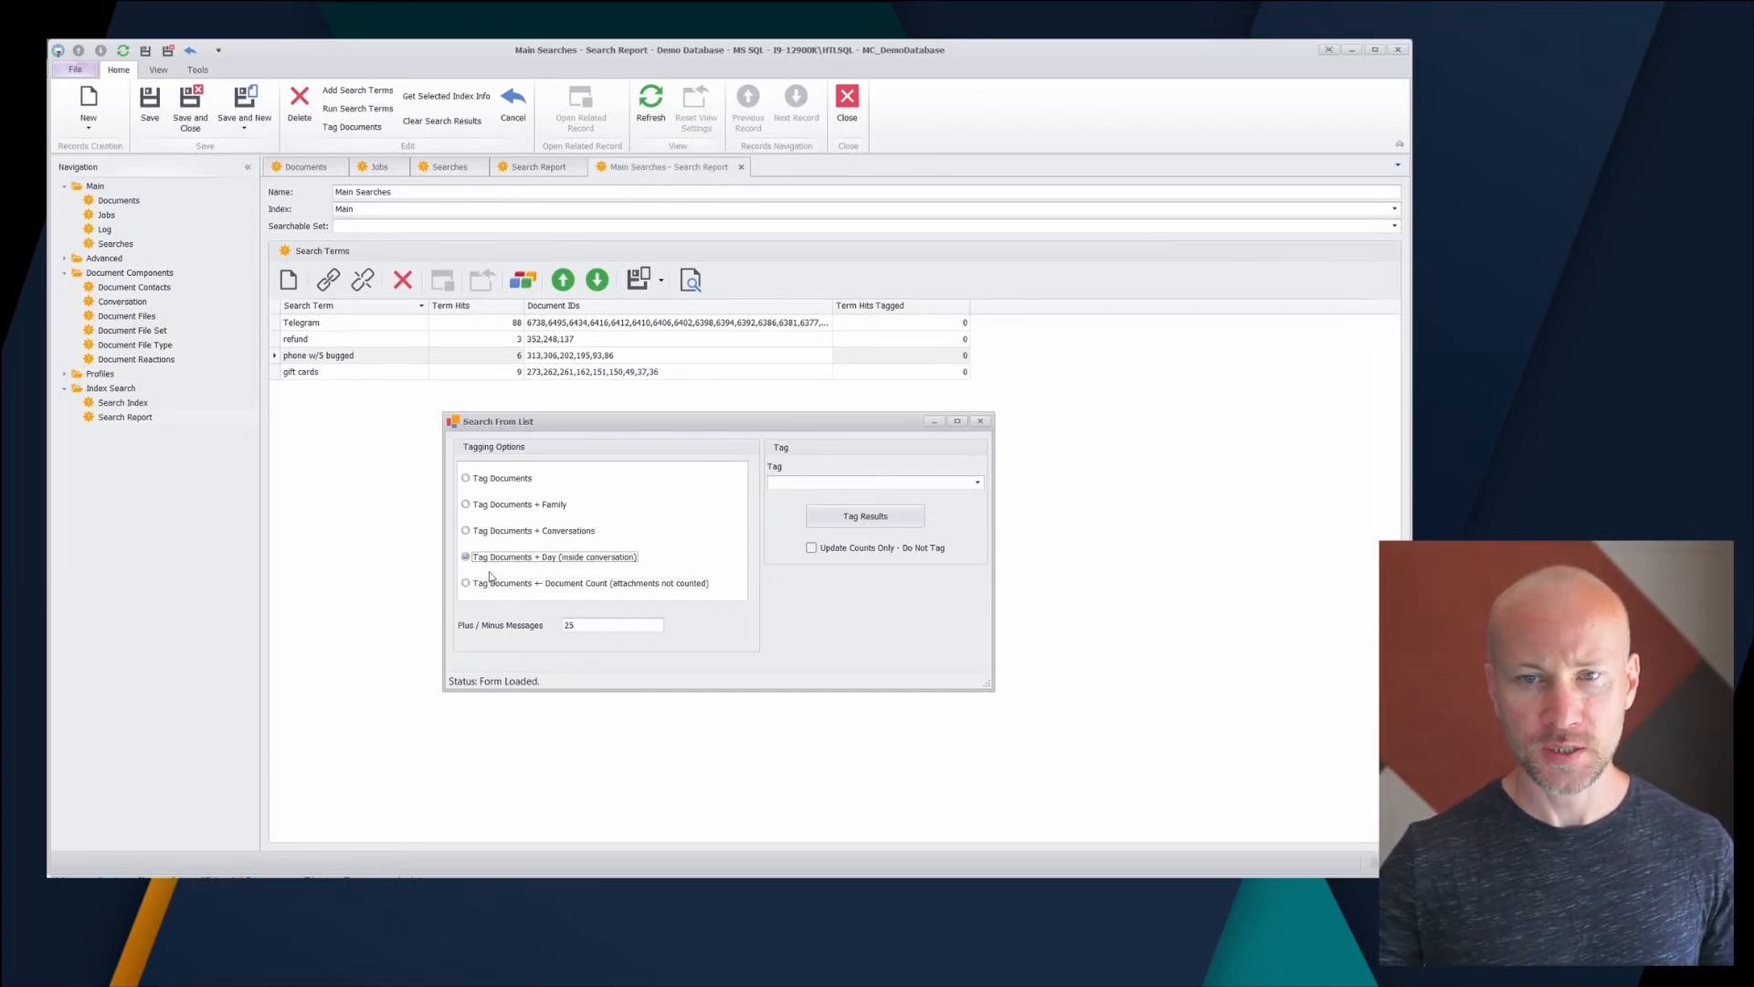
click(807, 484)
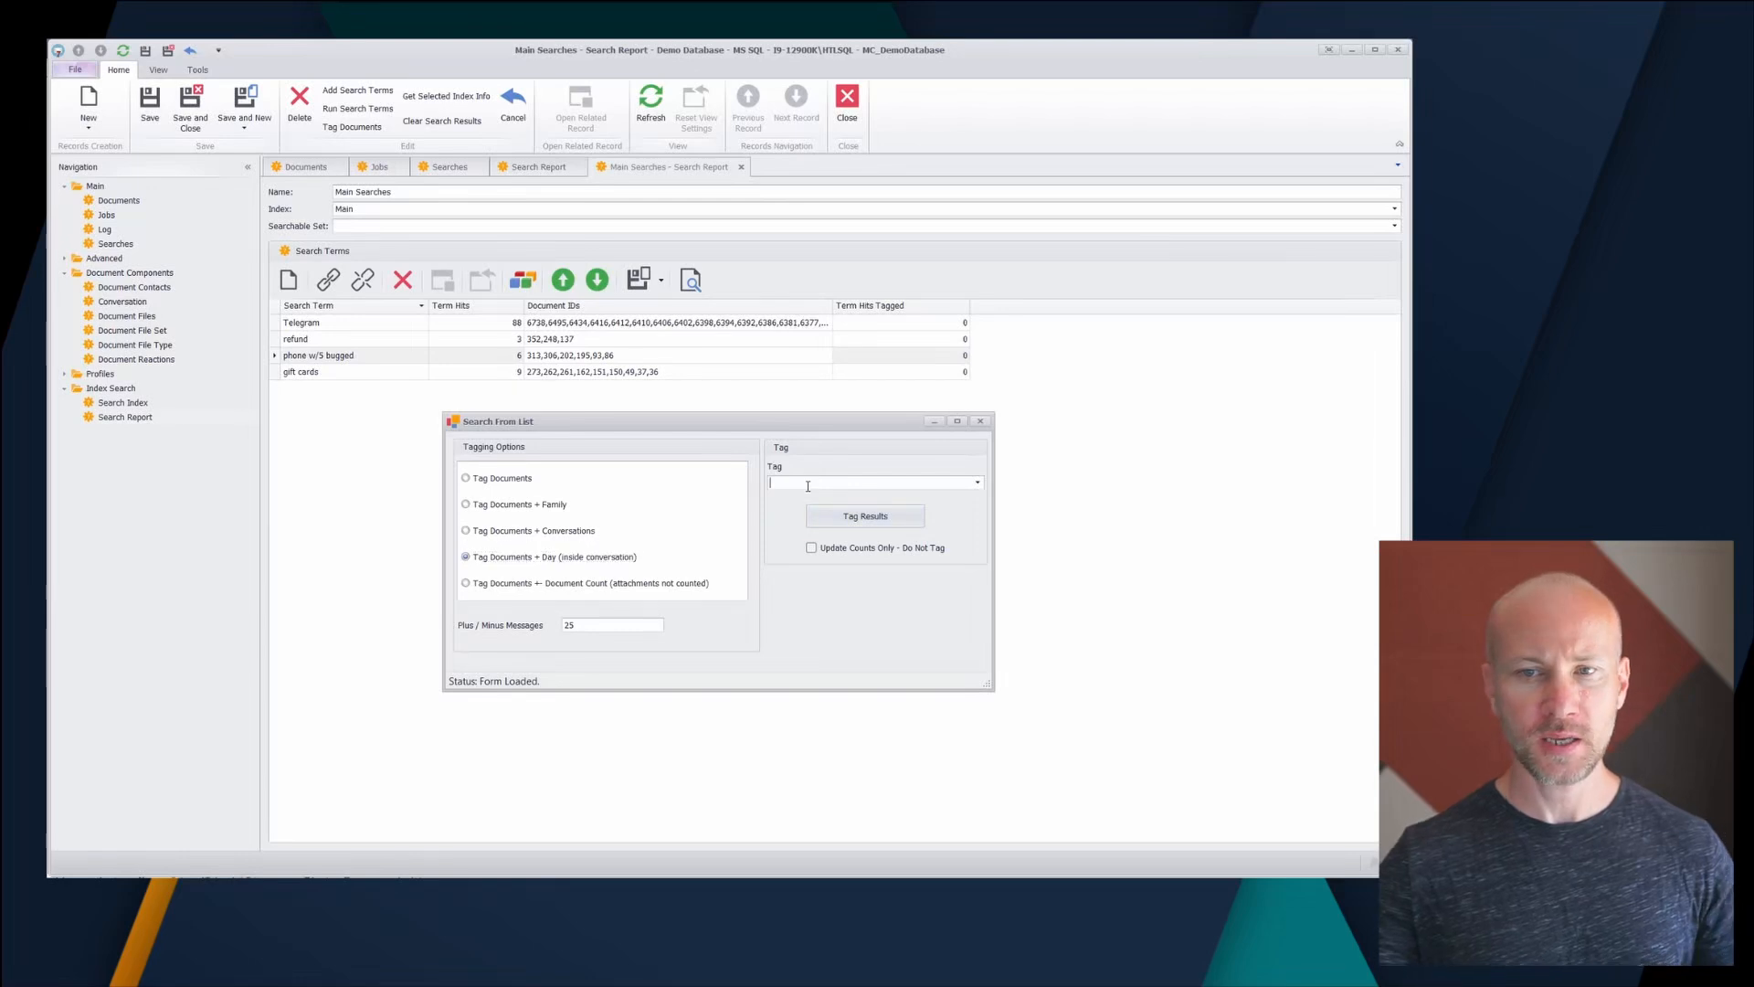
text(Found Docs)
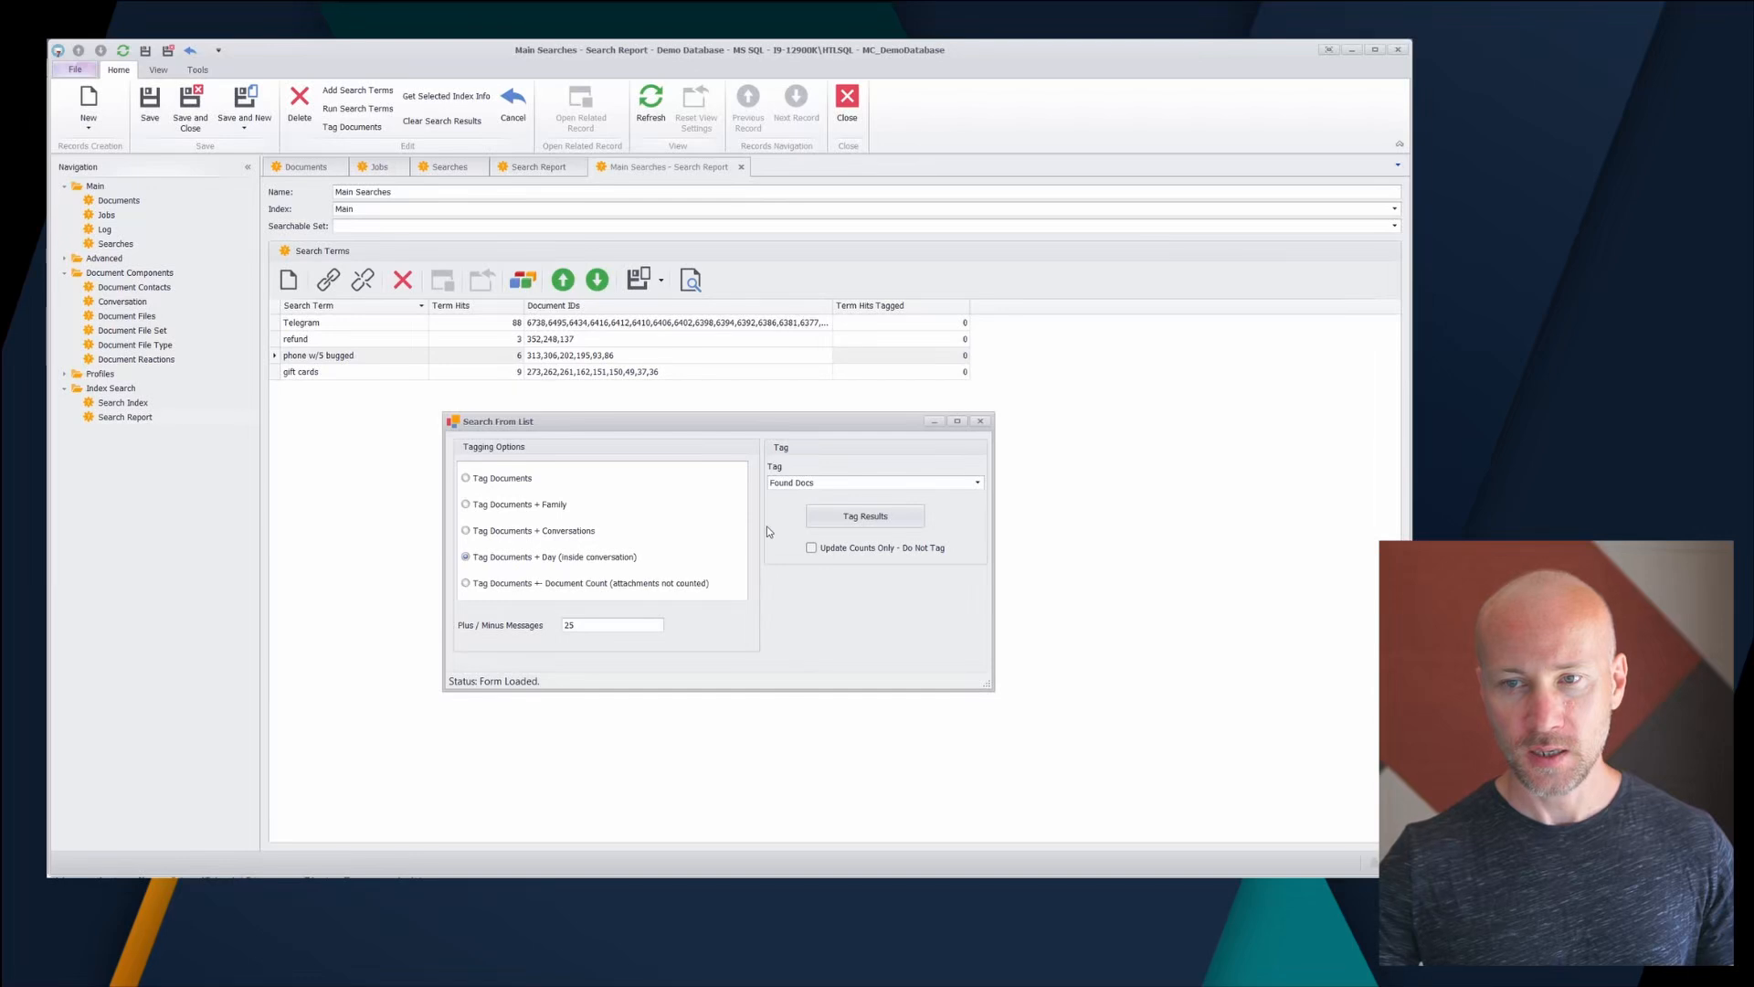
click(853, 521)
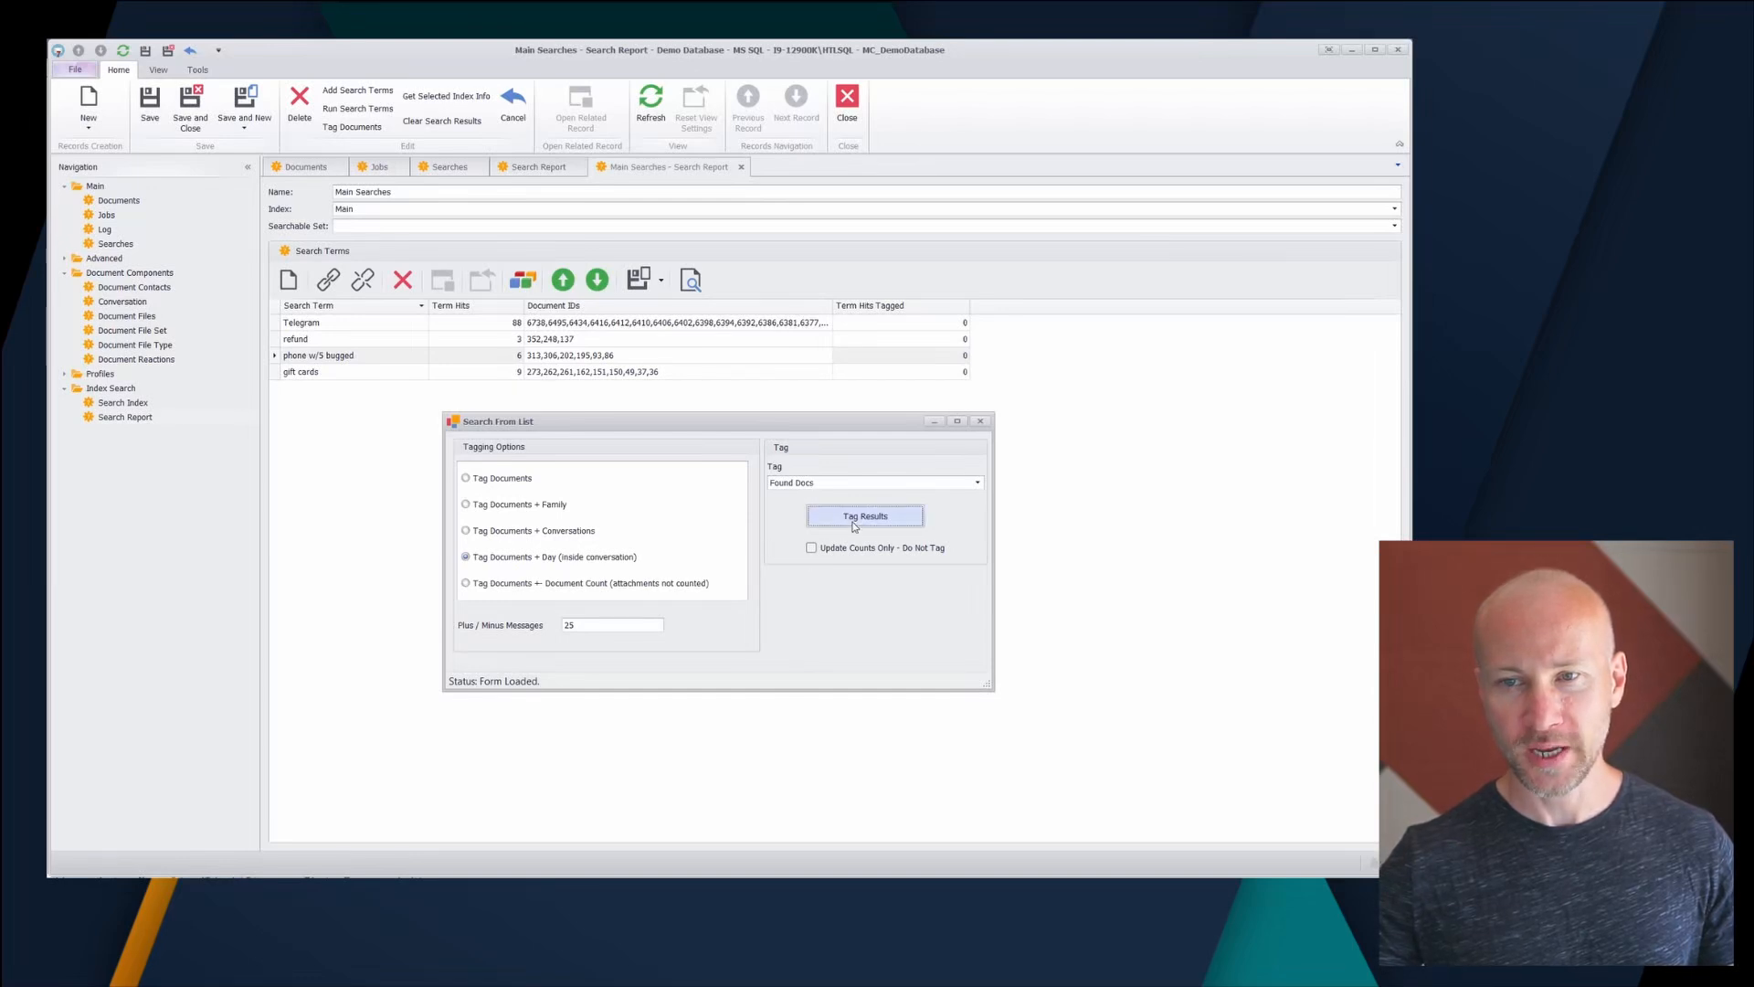
click(980, 421)
- Save the report changes, then close and reopen the Main Searches report
click(651, 100)
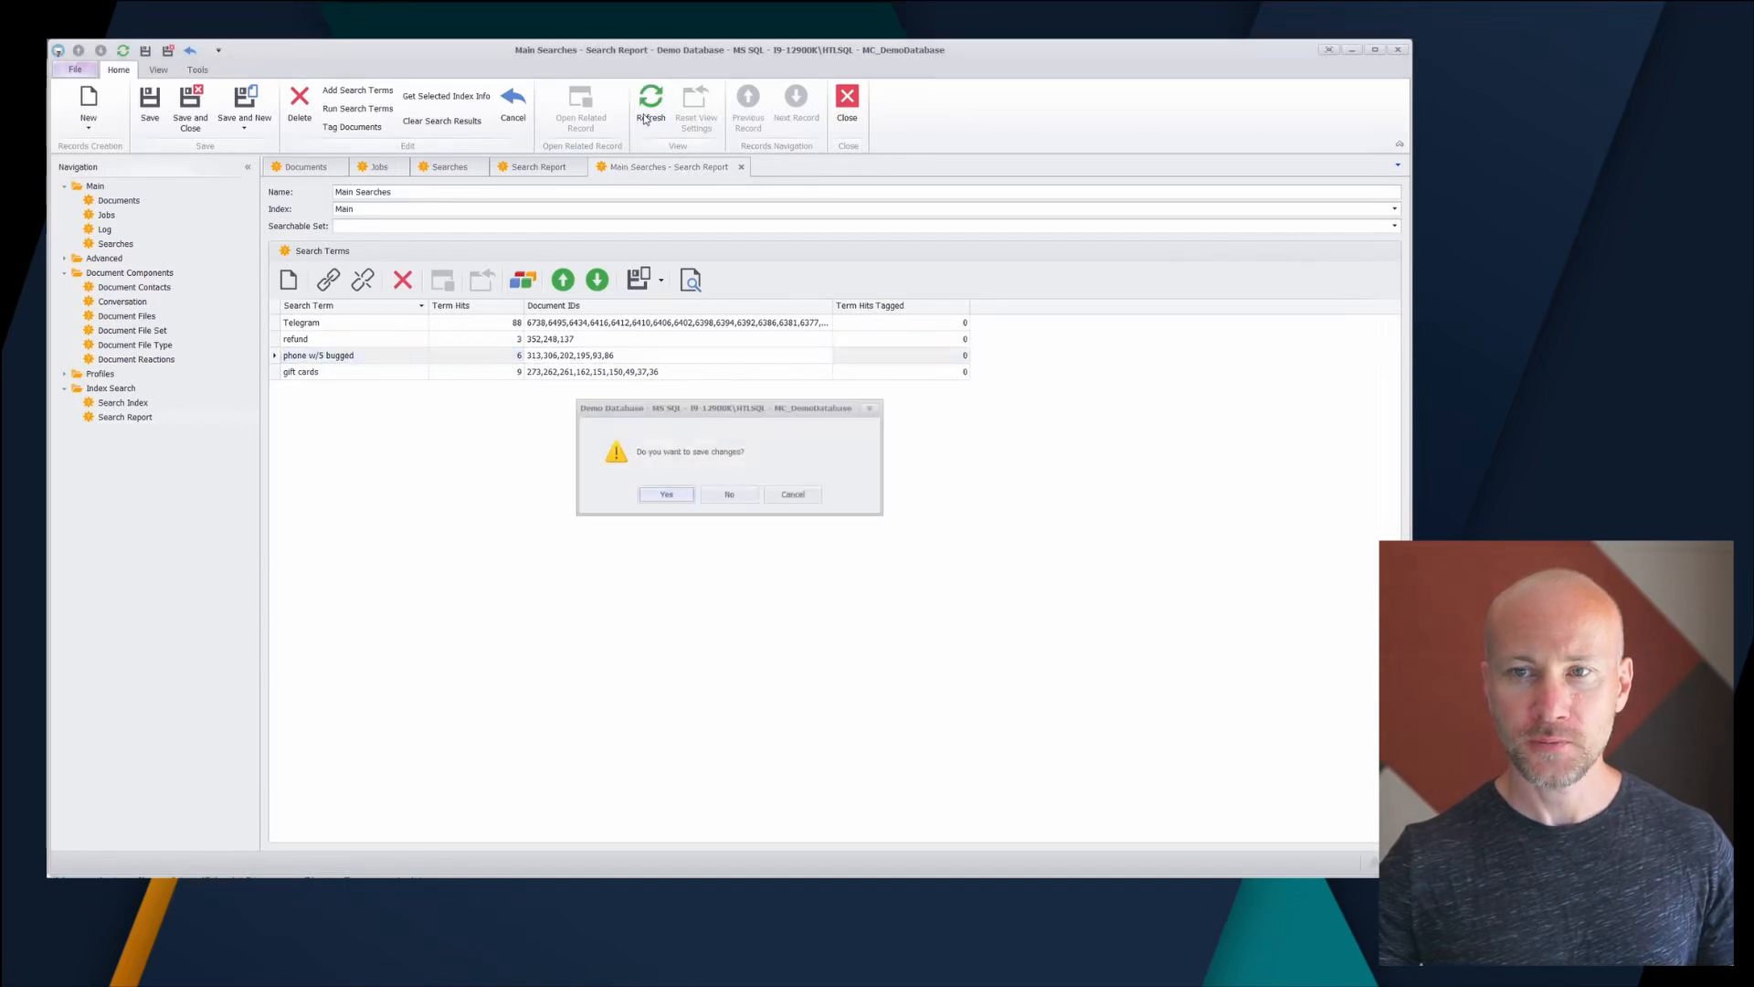
click(673, 501)
click(783, 355)
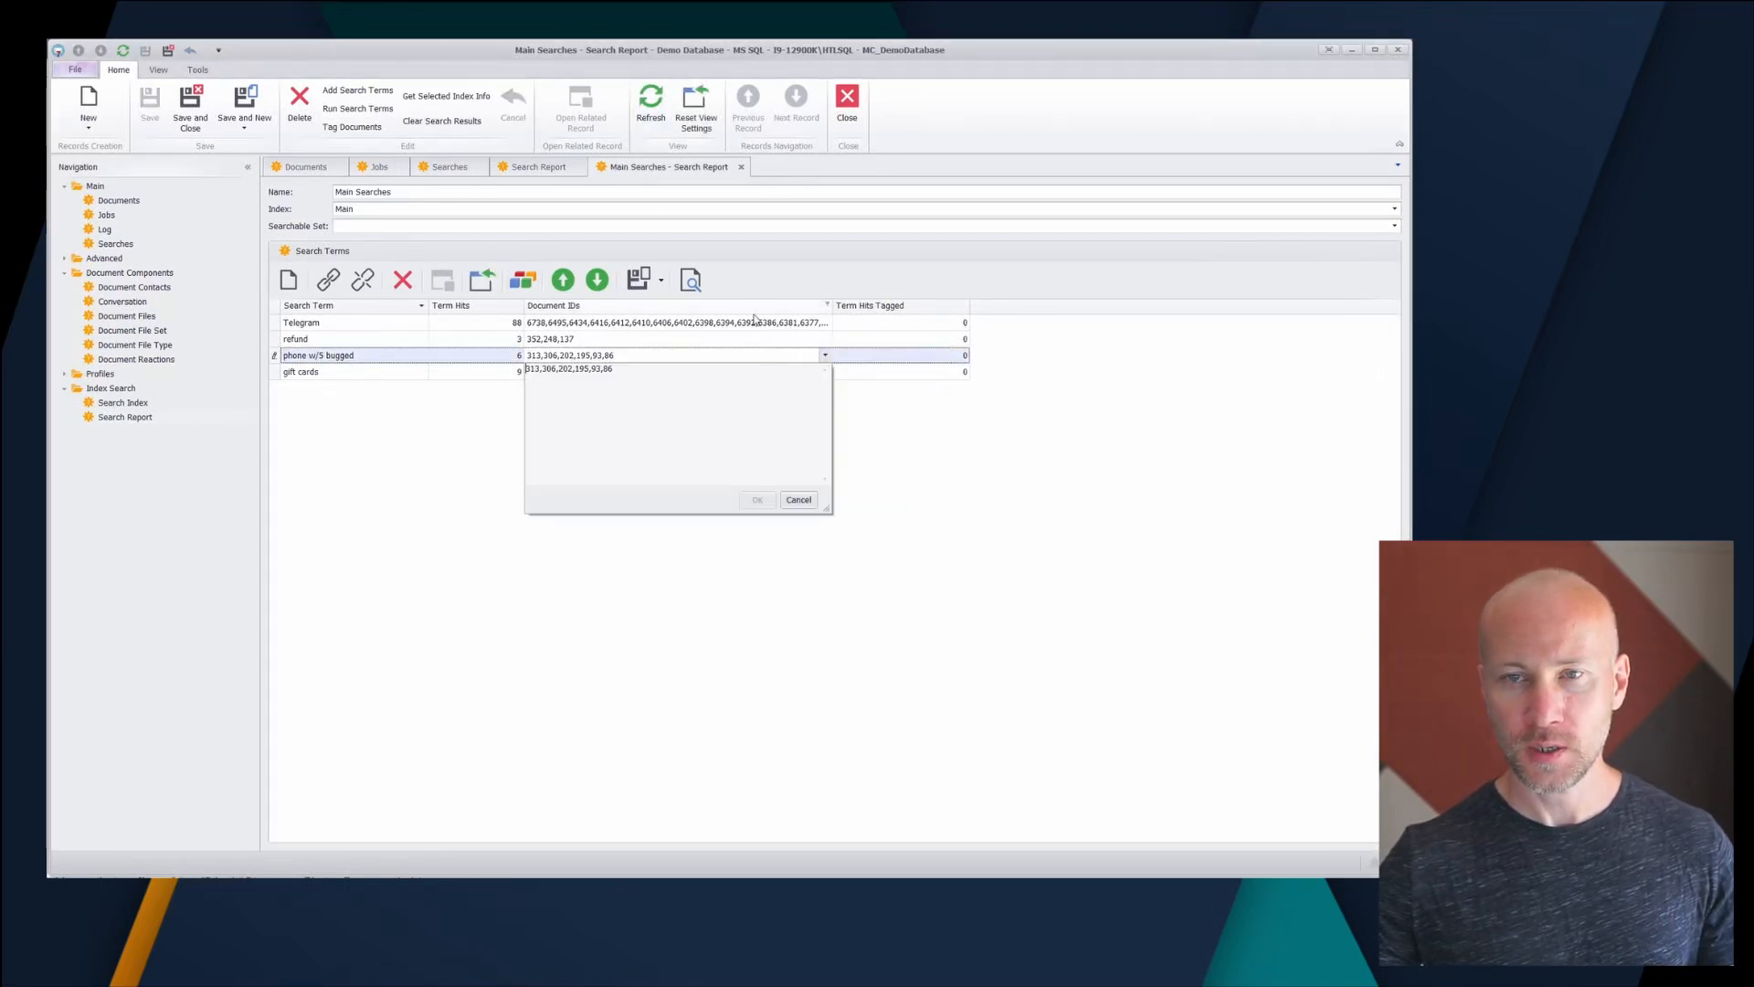
click(986, 388)
click(740, 167)
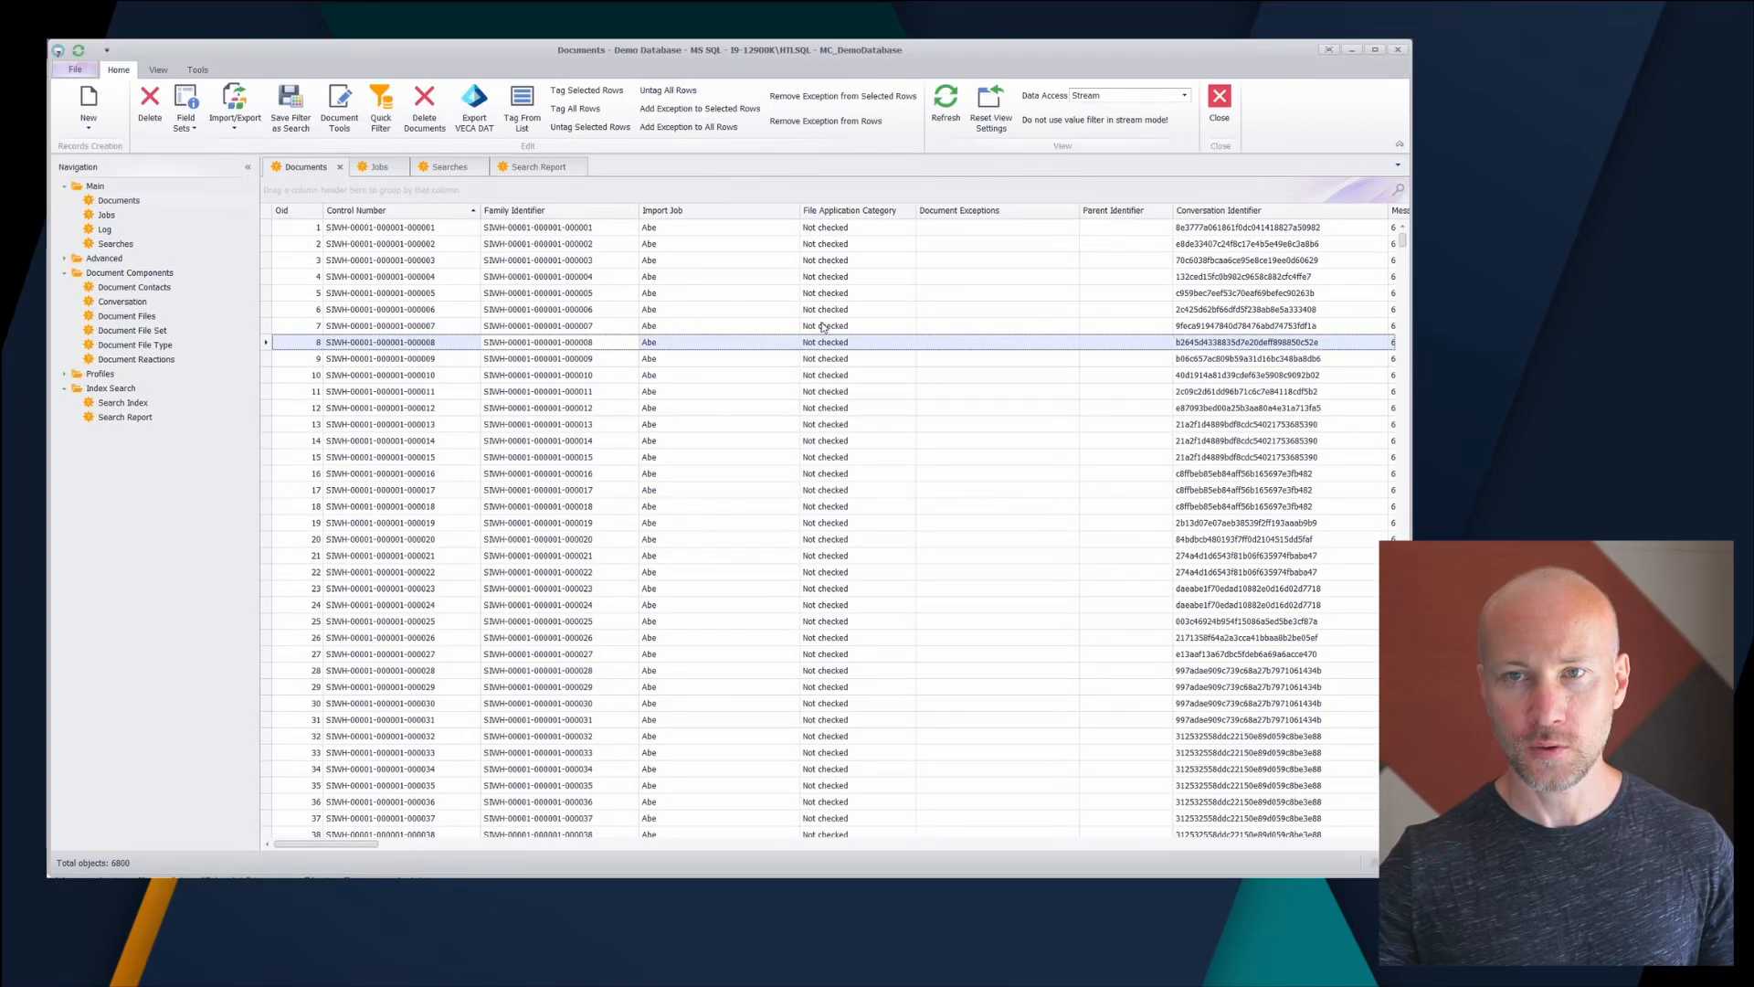
click(519, 170)
double_click(470, 202)
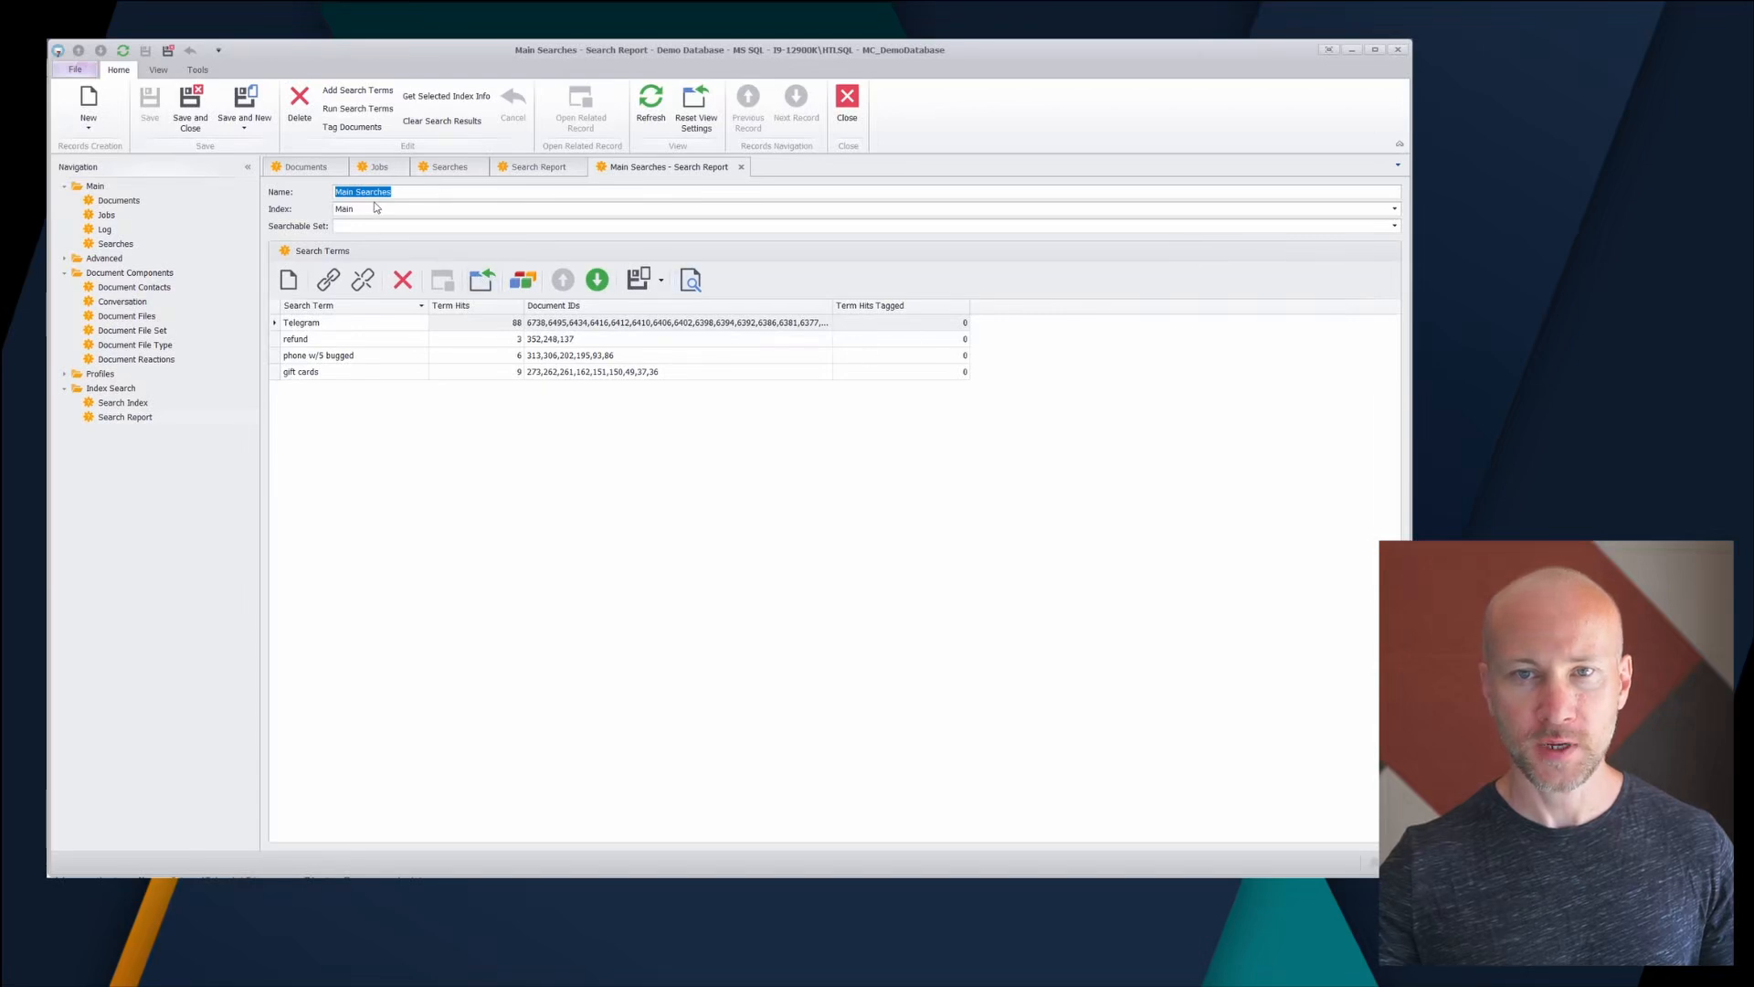
- Tag hits plus same-day messages as Found Docs, refresh to show counts 711, 58, 251, 251
click(355, 127)
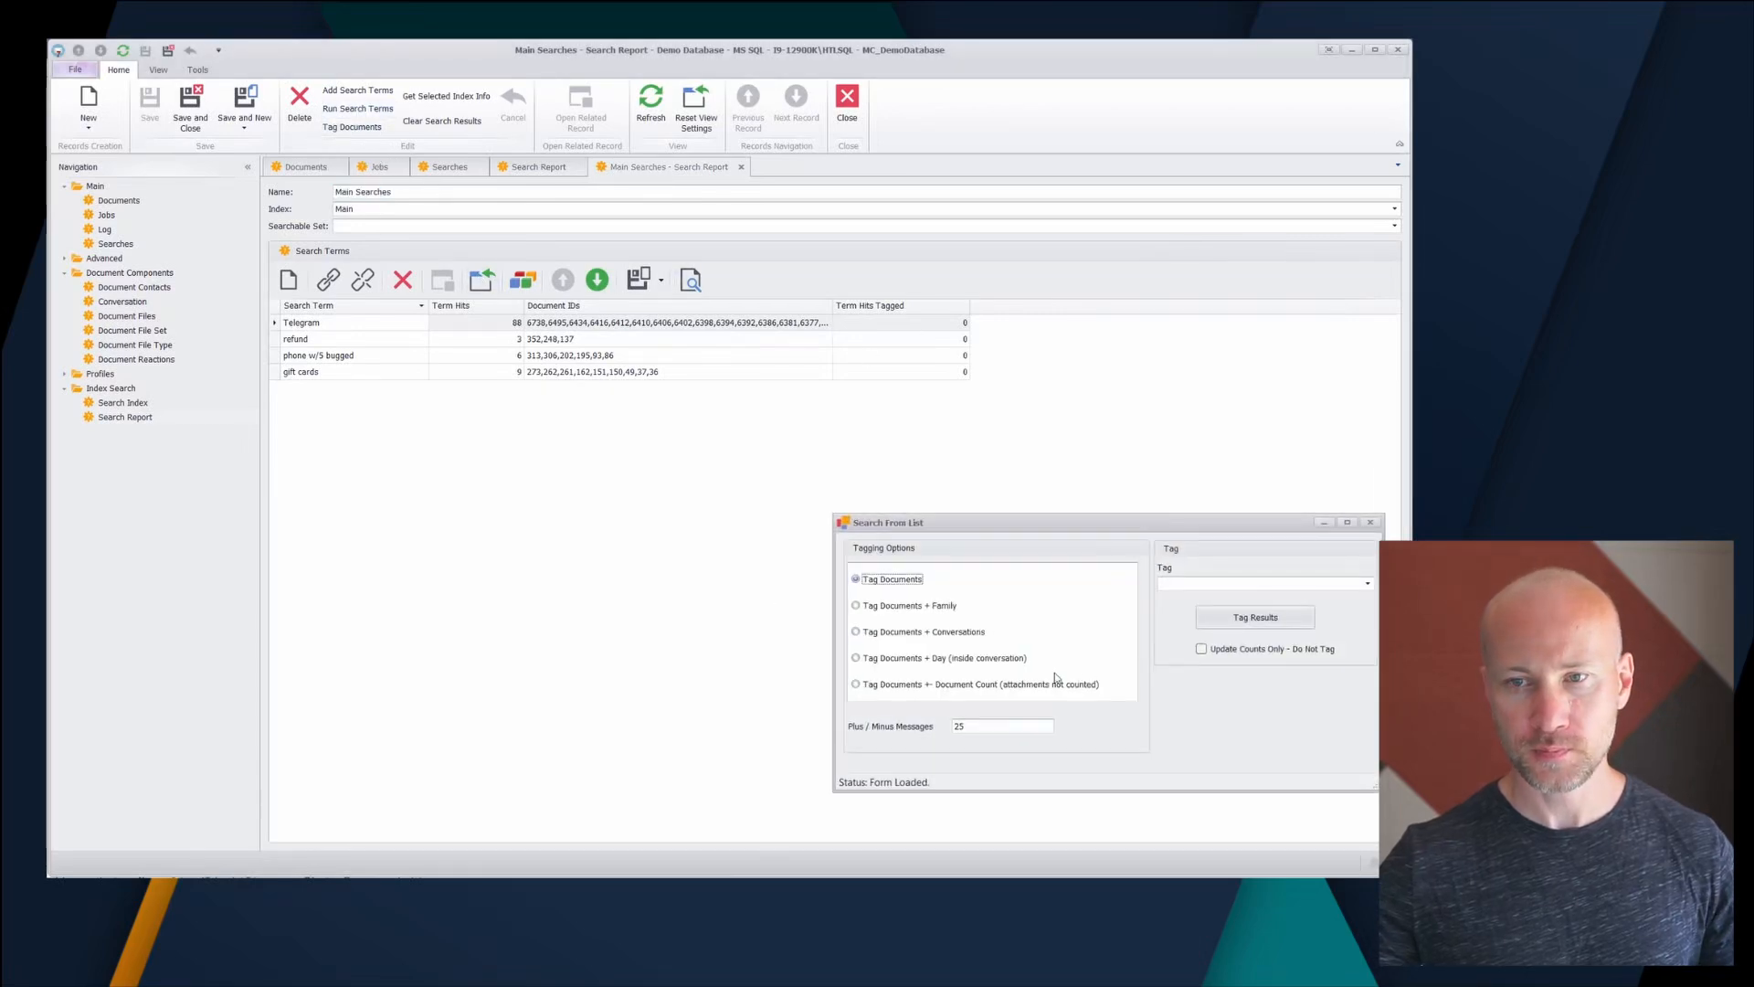
click(946, 657)
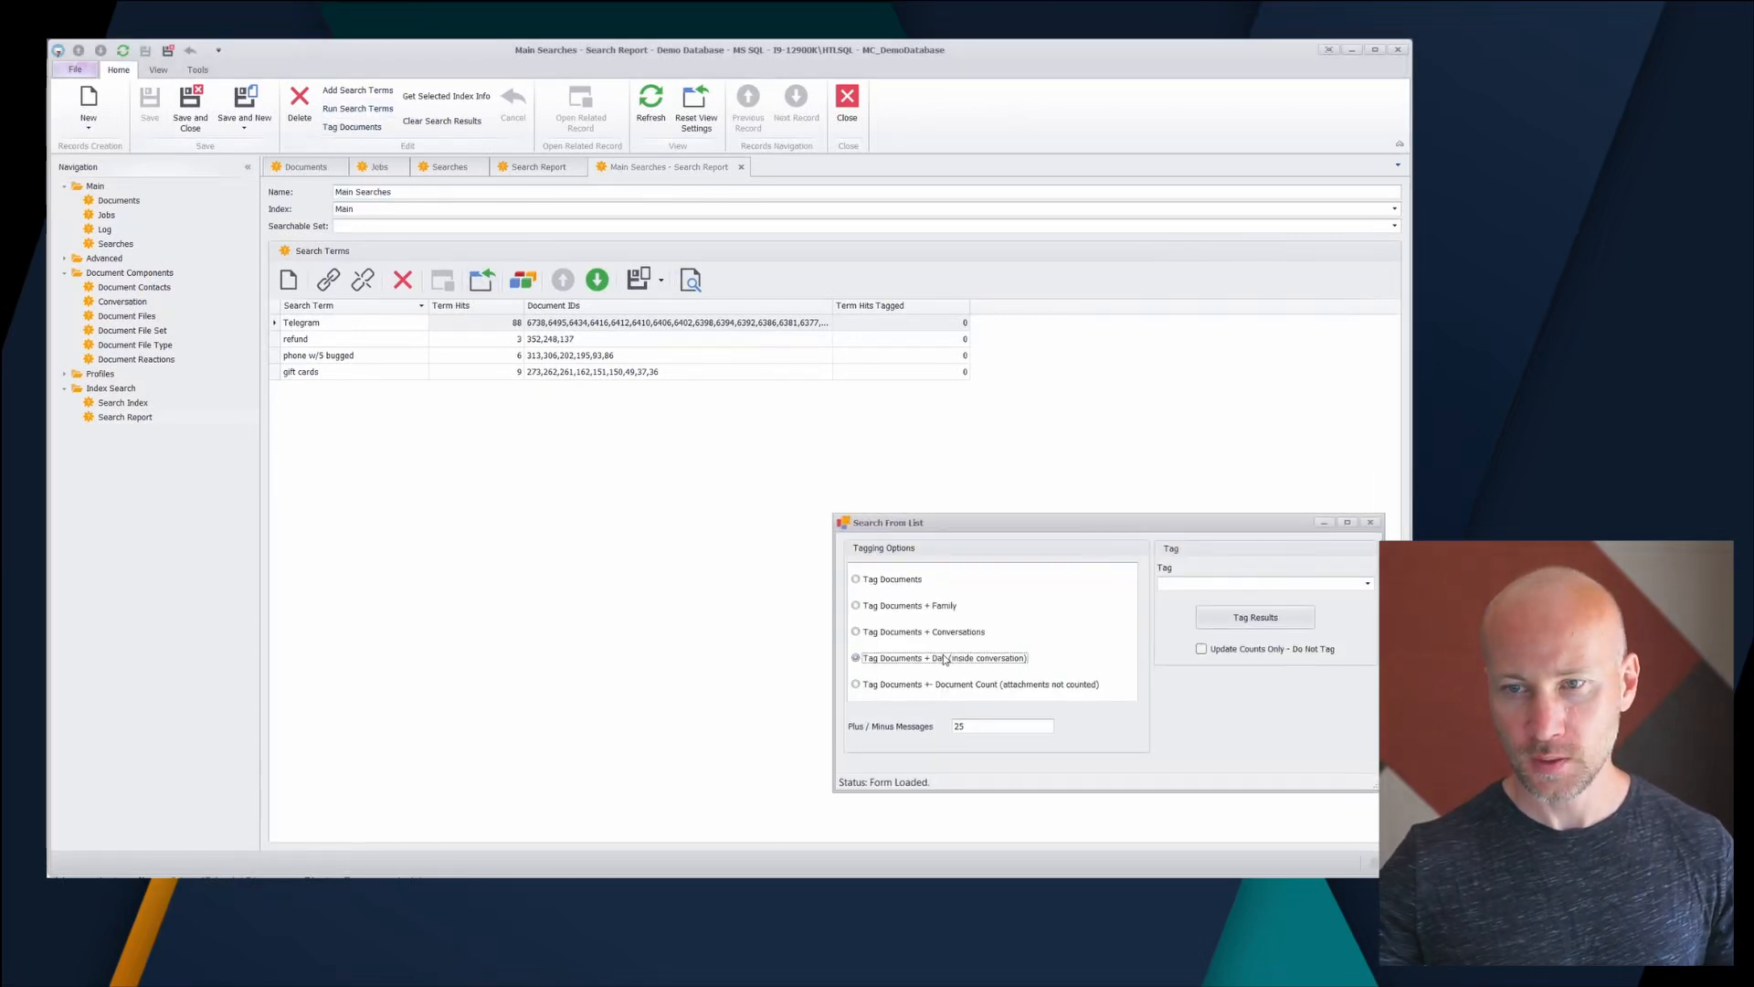
click(1367, 583)
click(1203, 669)
click(1252, 619)
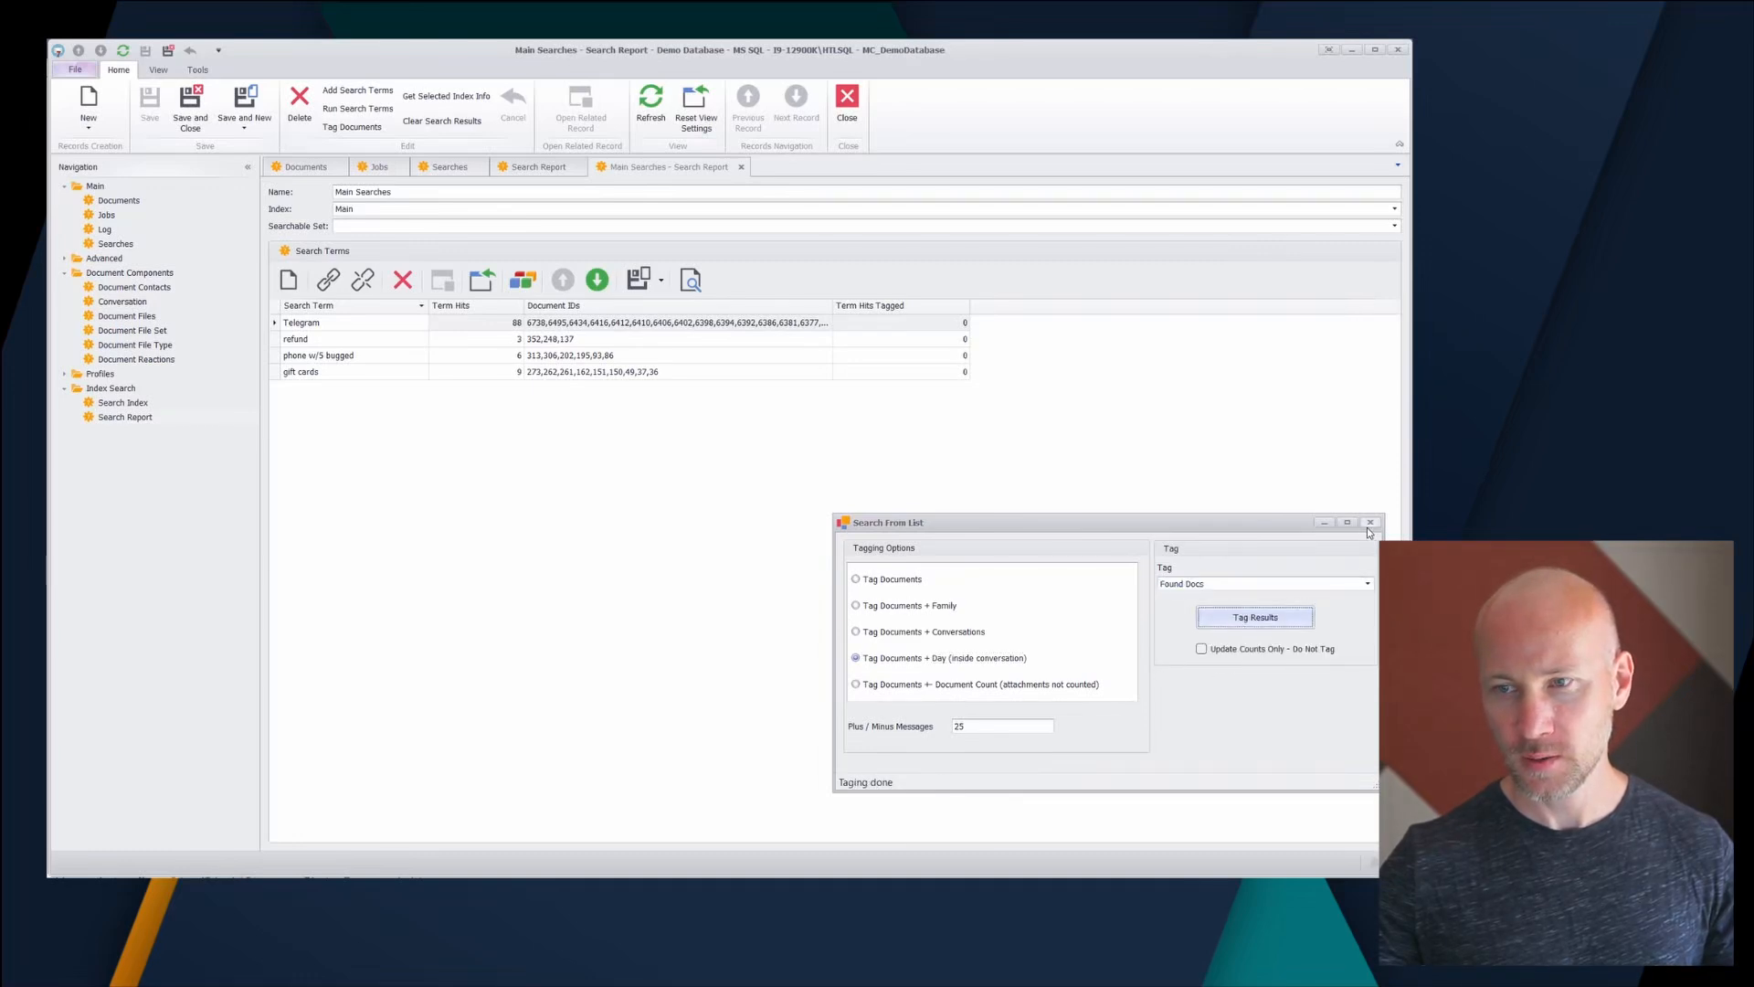
click(1369, 524)
click(649, 107)
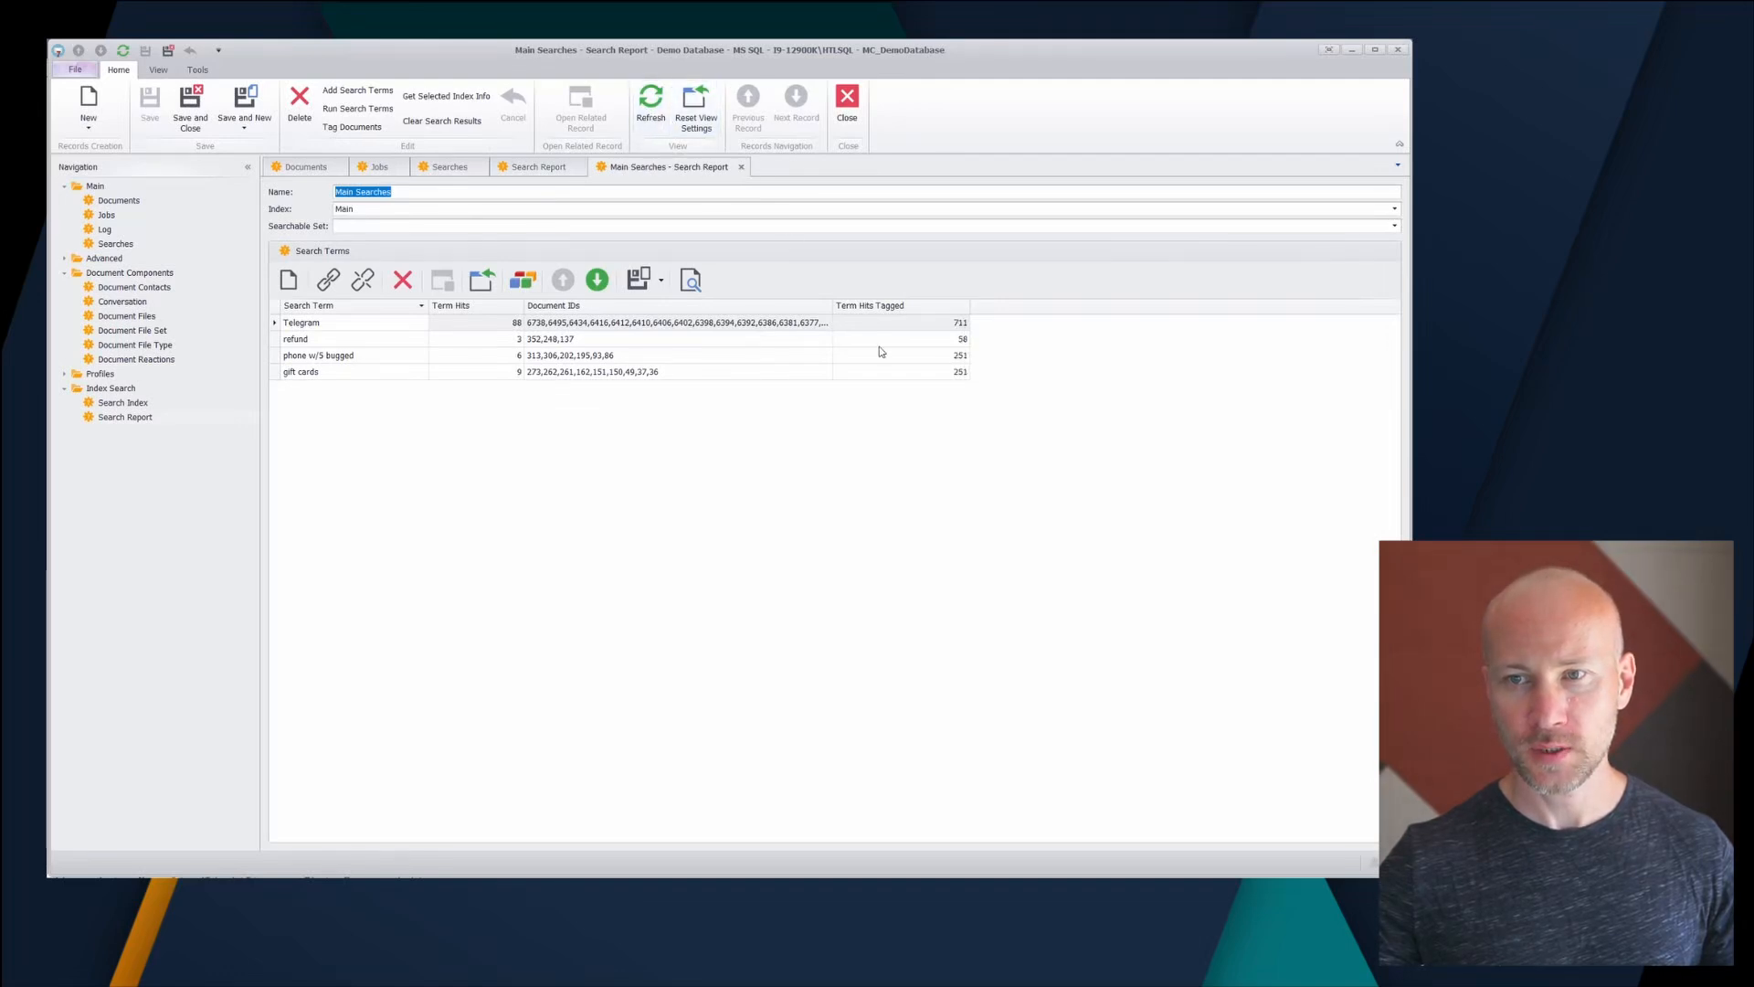
drag(830, 312, 718, 312)
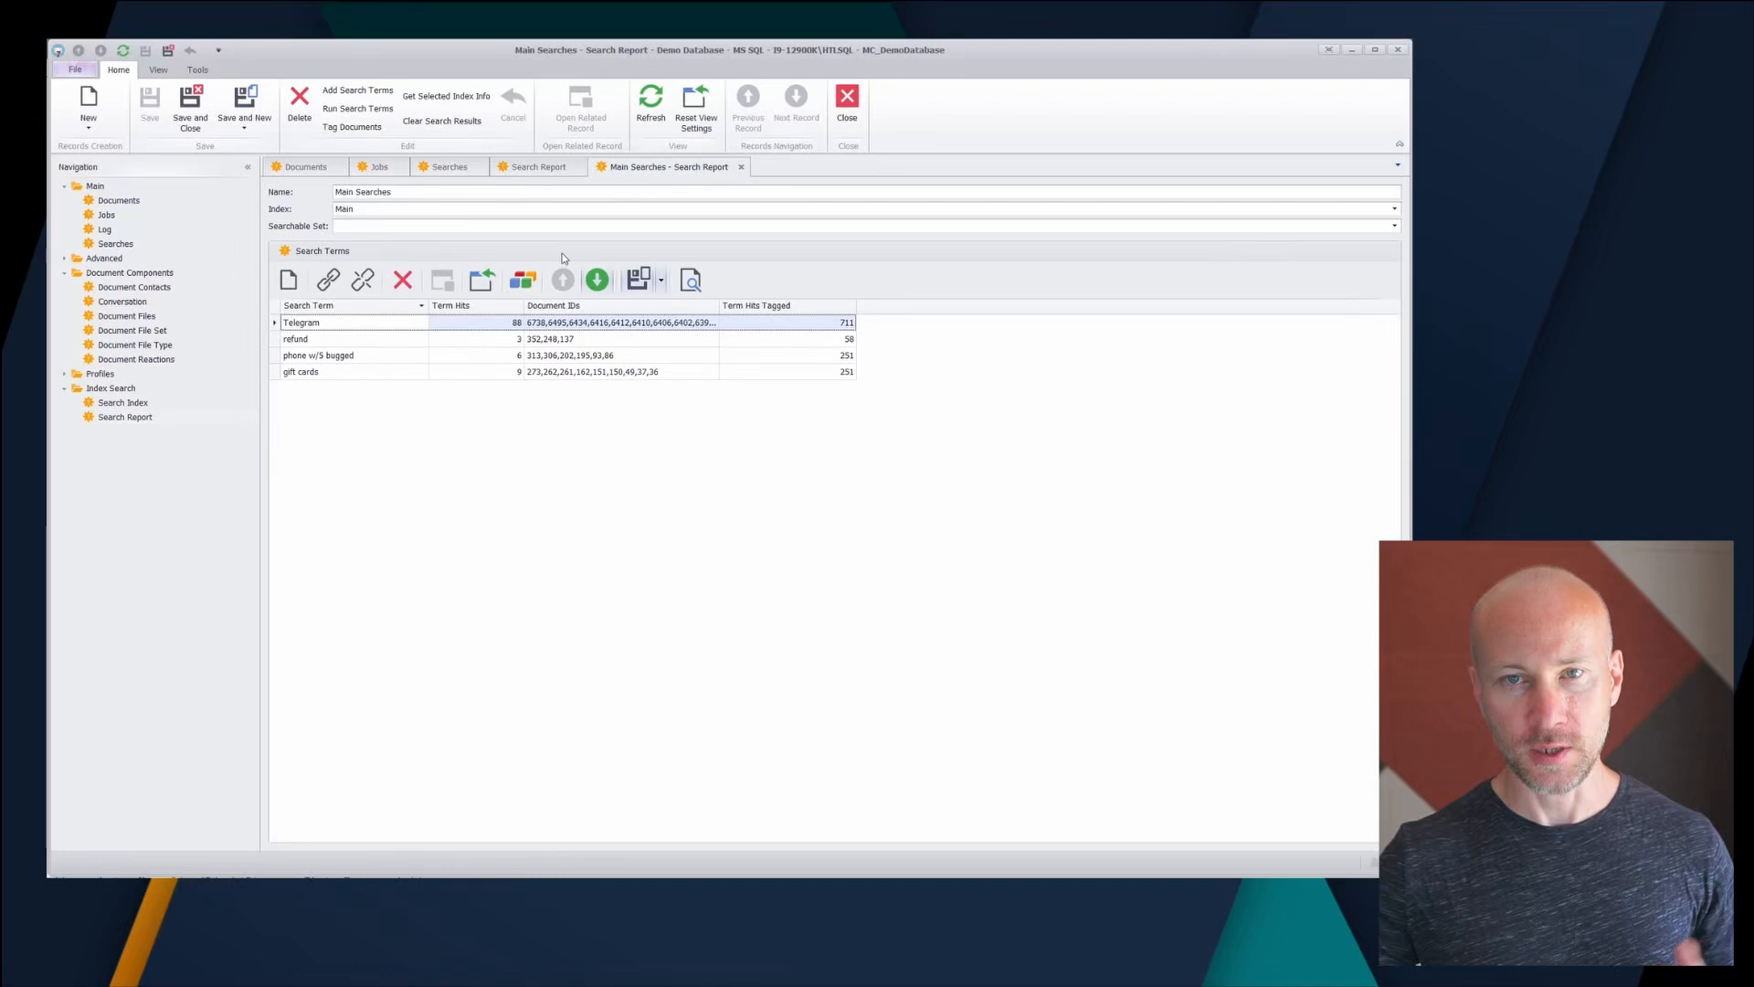
- Preview the Tag Documents + Family option, close tagging without changes, and open the saved Searches list
click(351, 127)
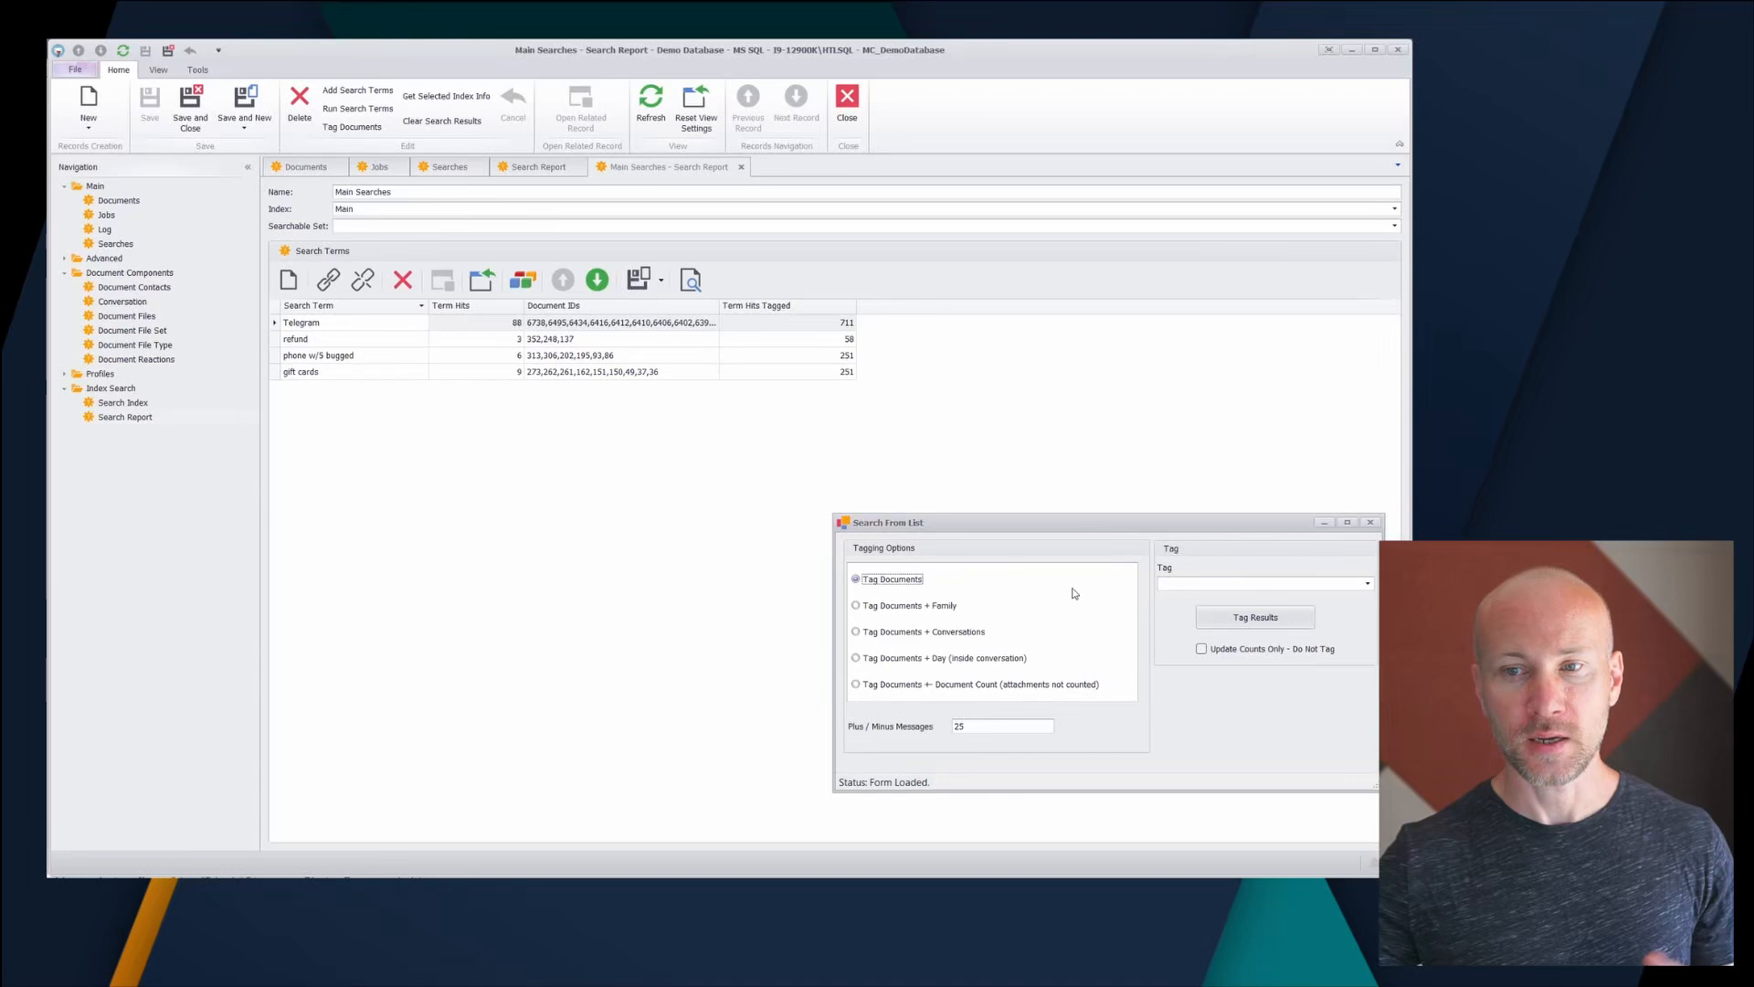
click(939, 607)
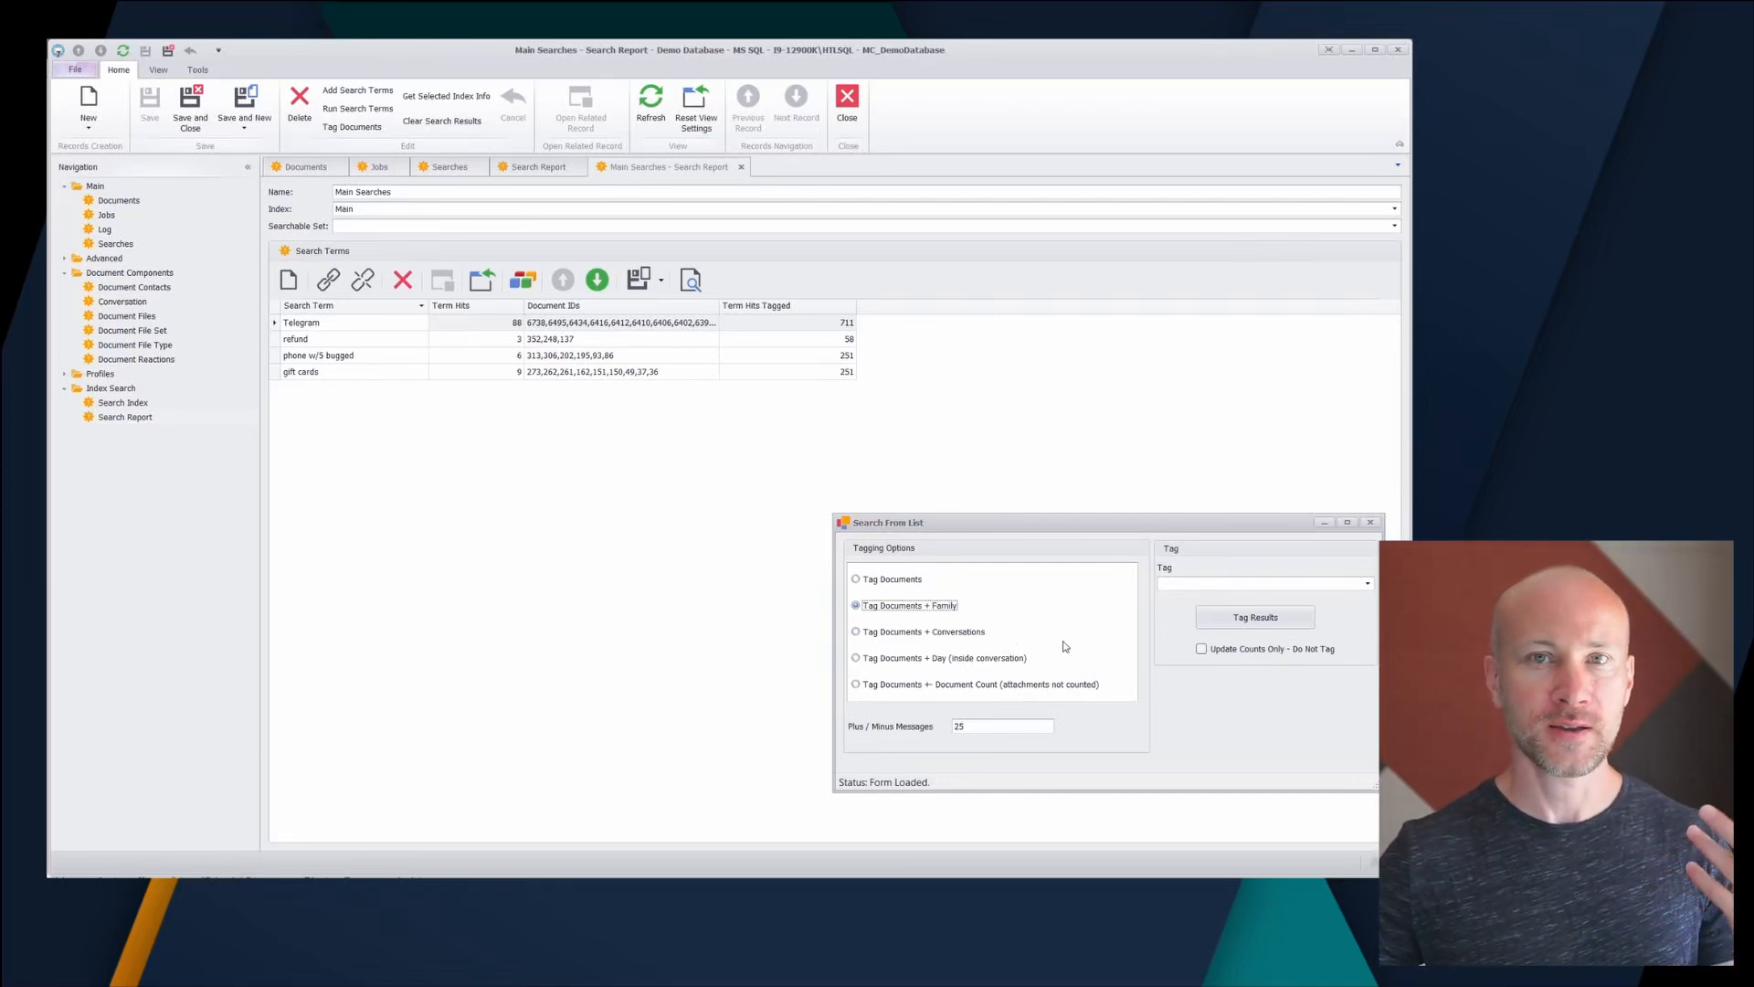
click(1371, 521)
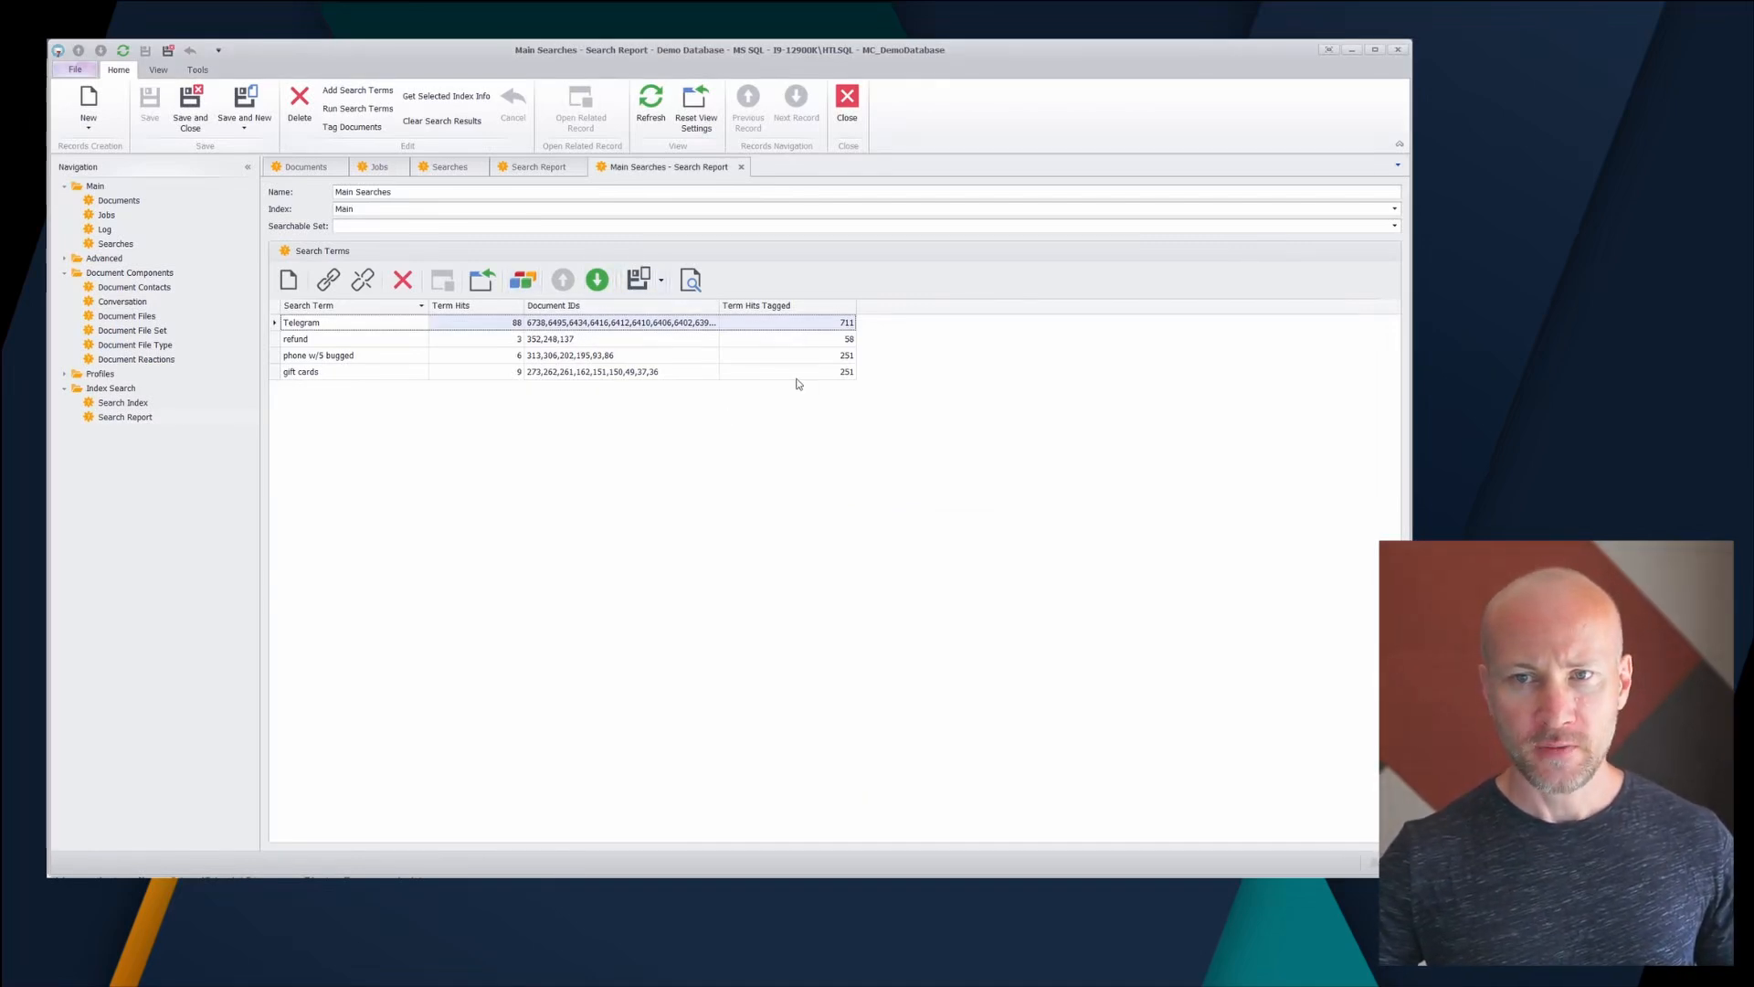
click(442, 174)
- Run a new search limited to documents tagged Has 'Found Docs', returning 769 documents
click(88, 100)
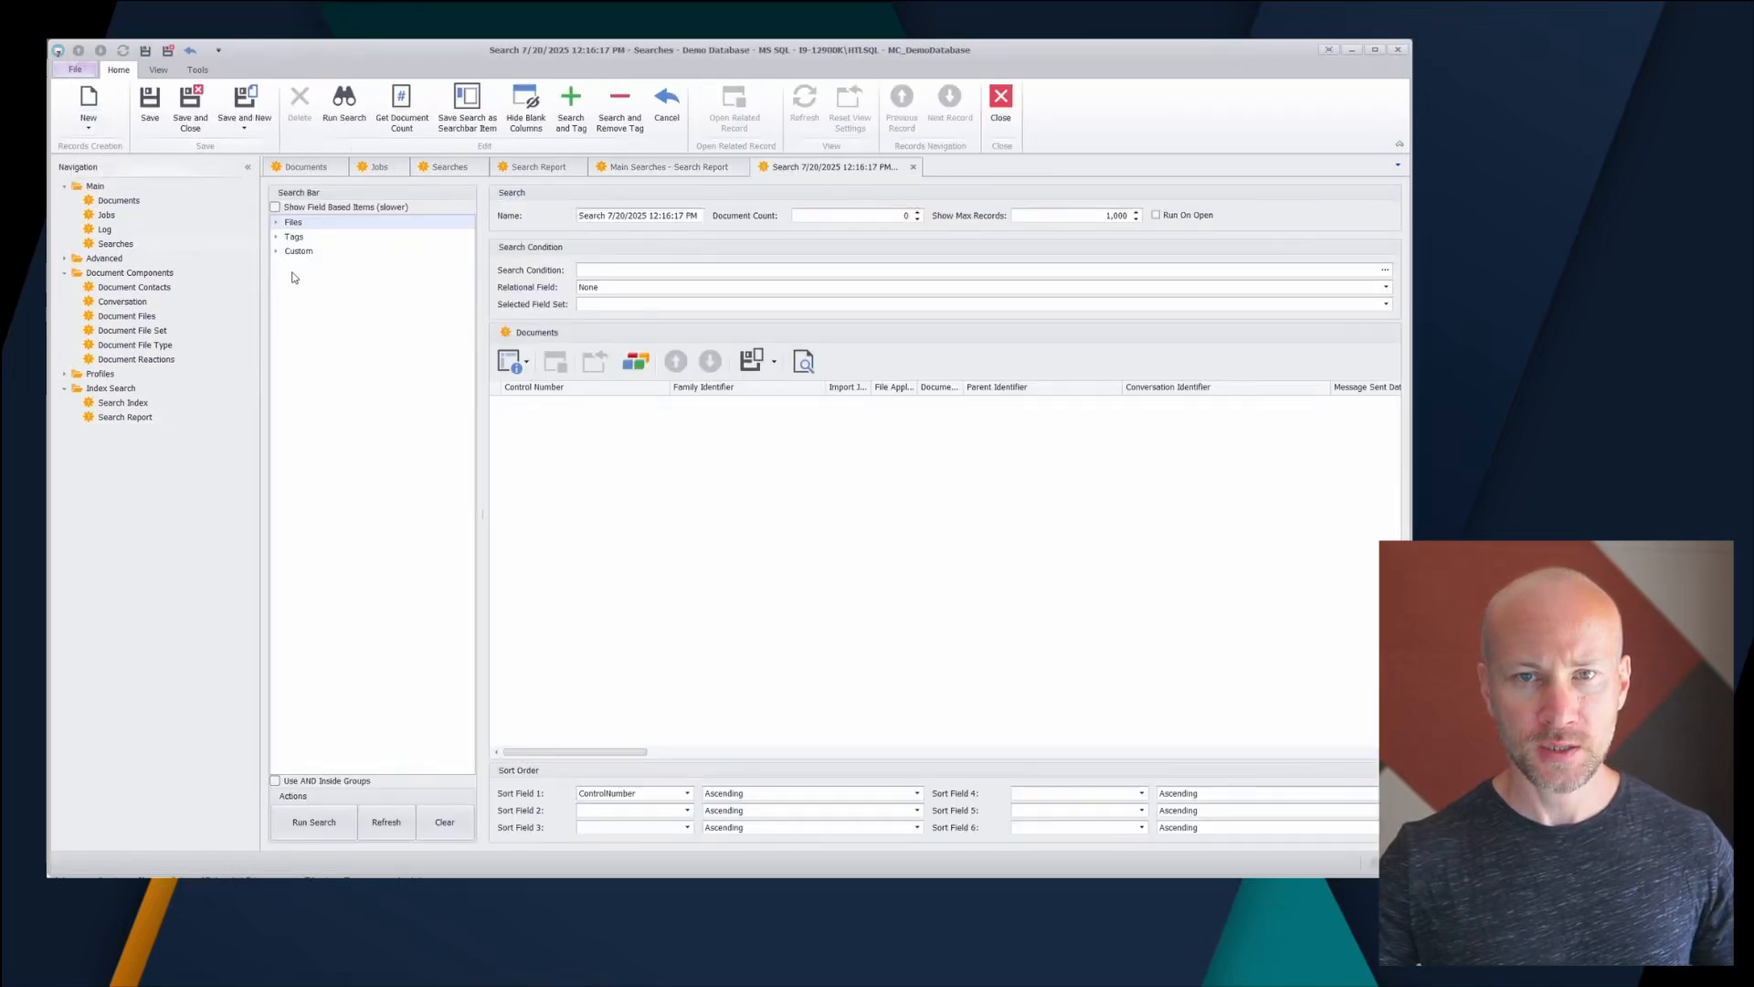
click(276, 238)
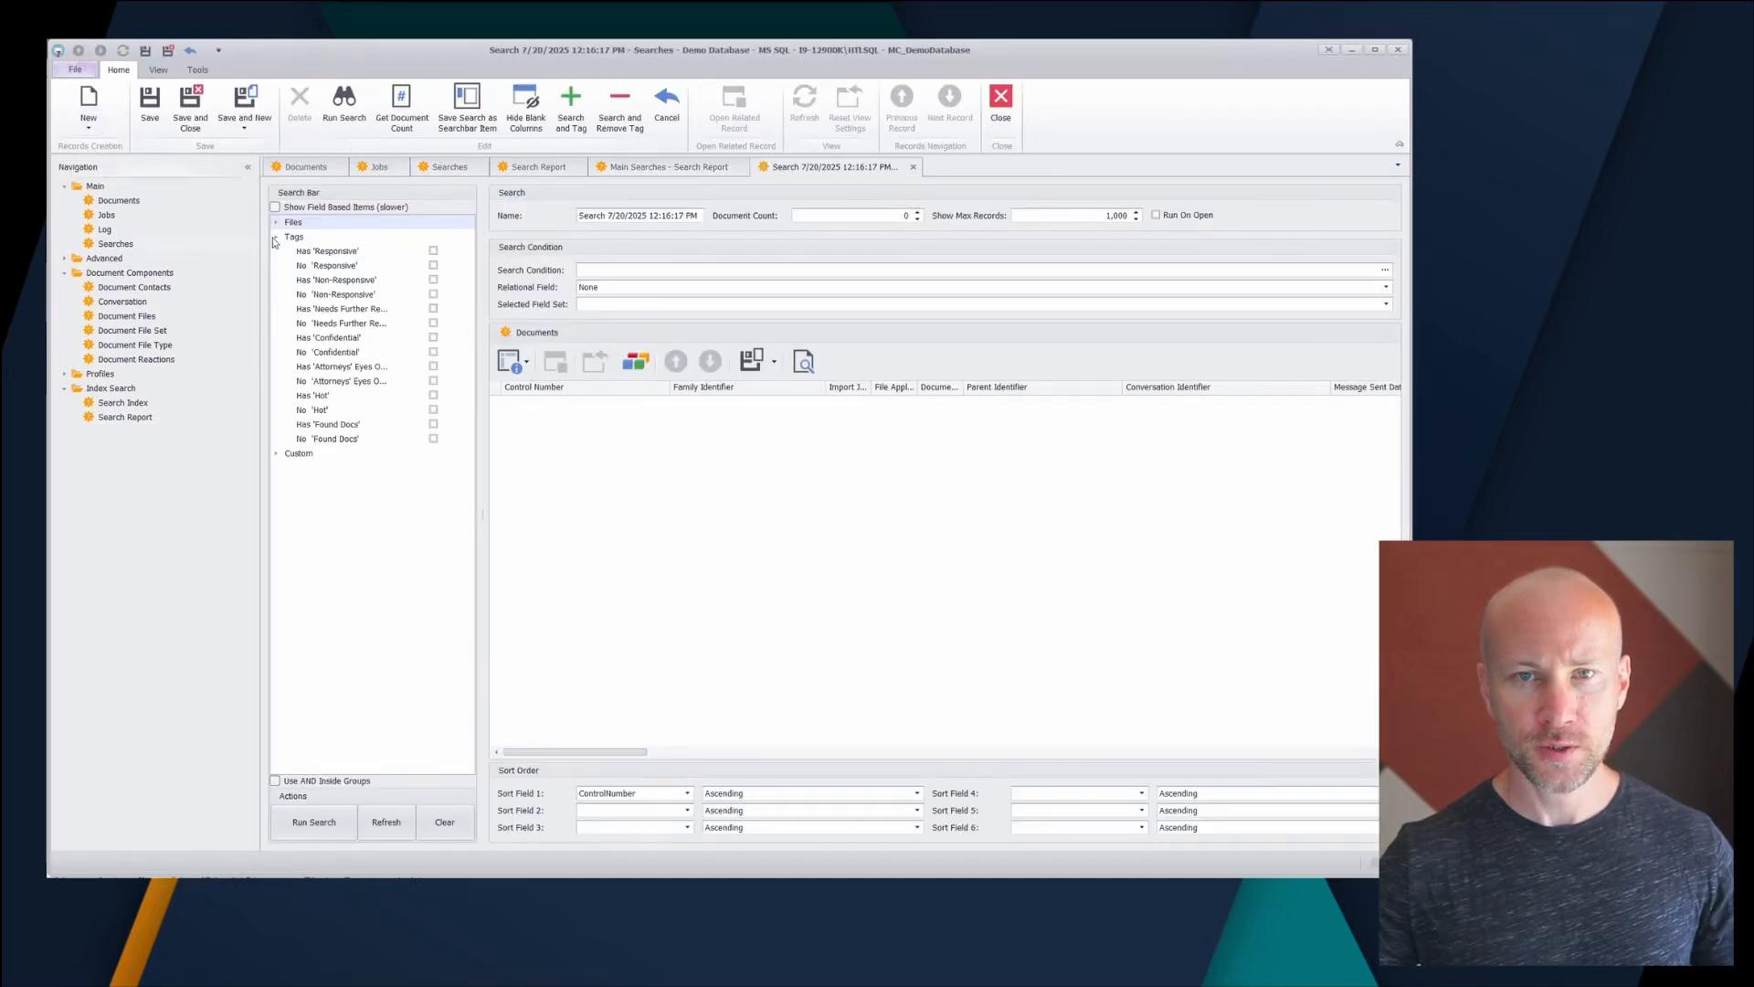
click(435, 427)
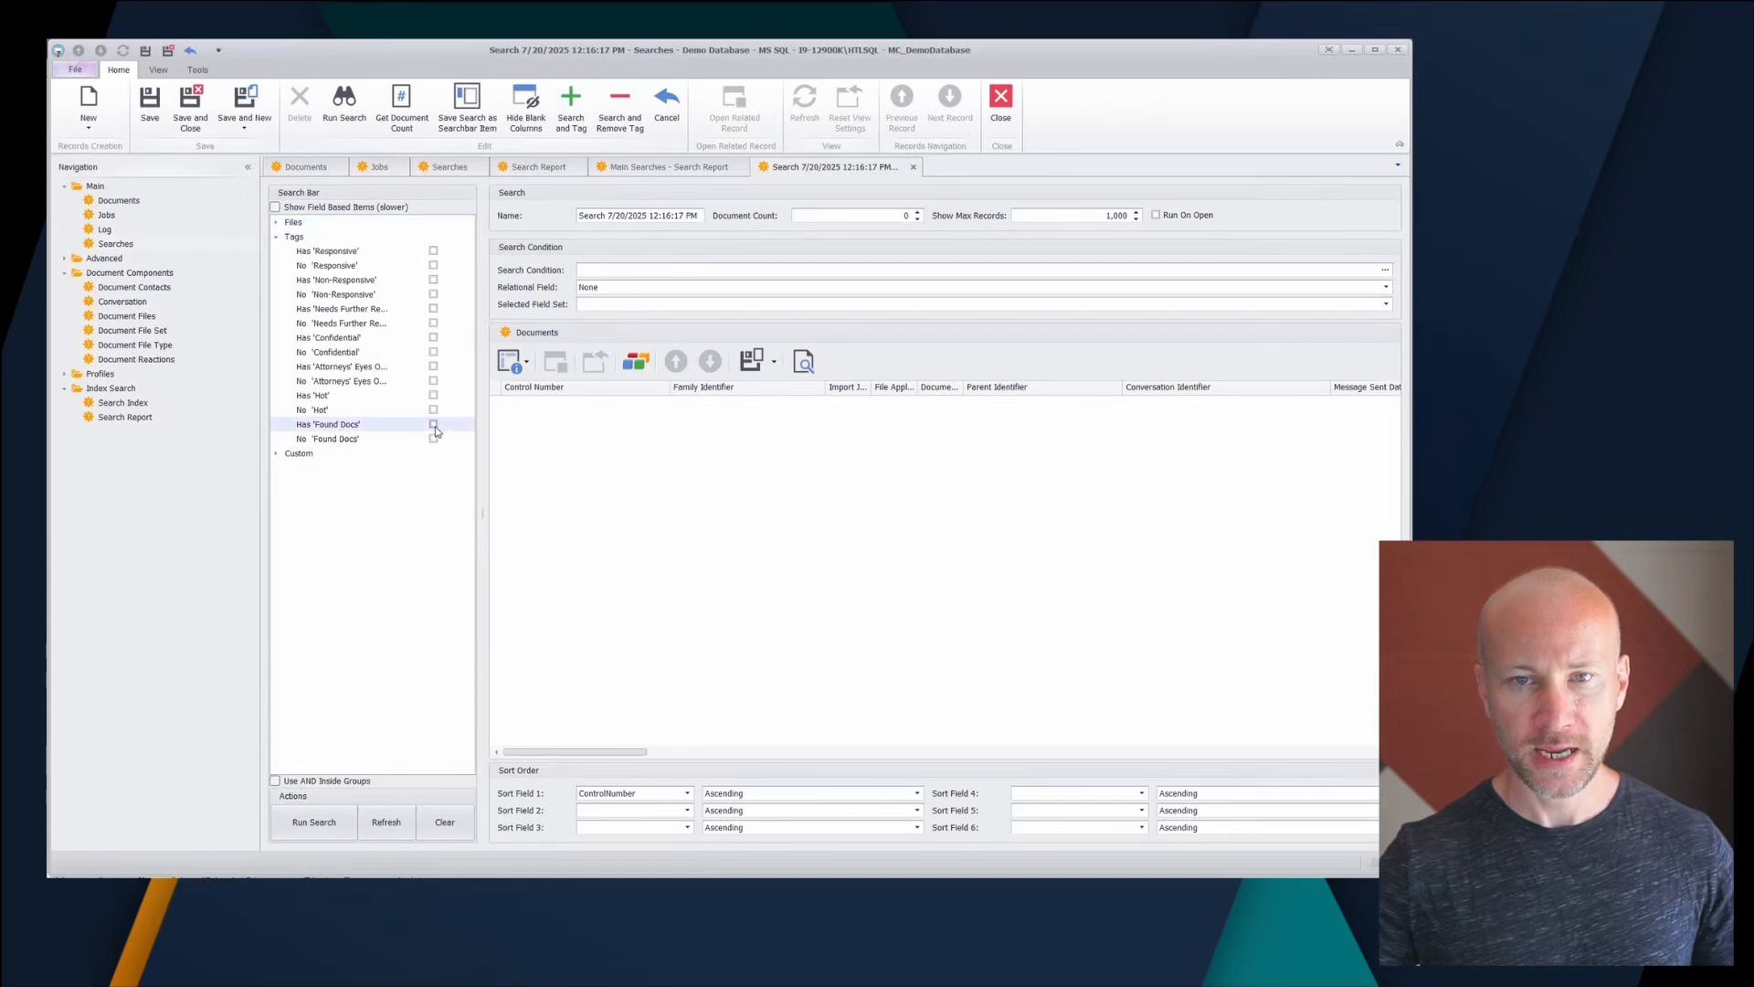
click(324, 822)
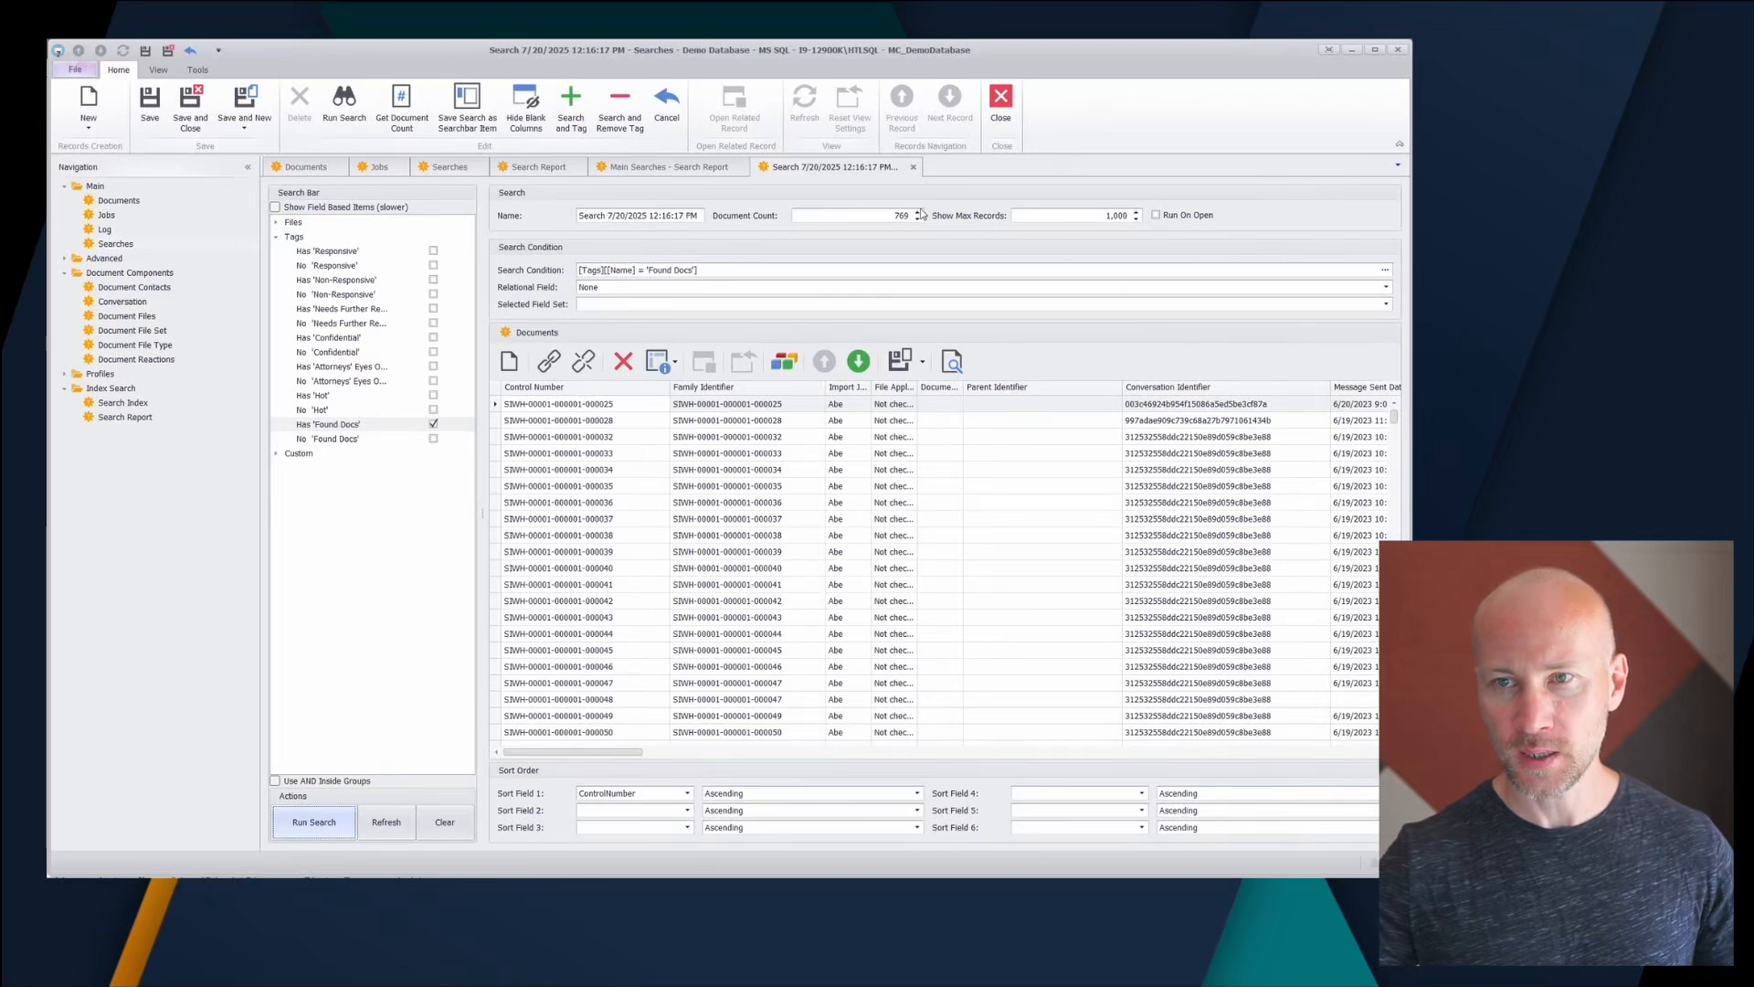
- Rename the search to 'Found Docs' and save it on closing
triple_click(679, 215)
text(Found Docs)
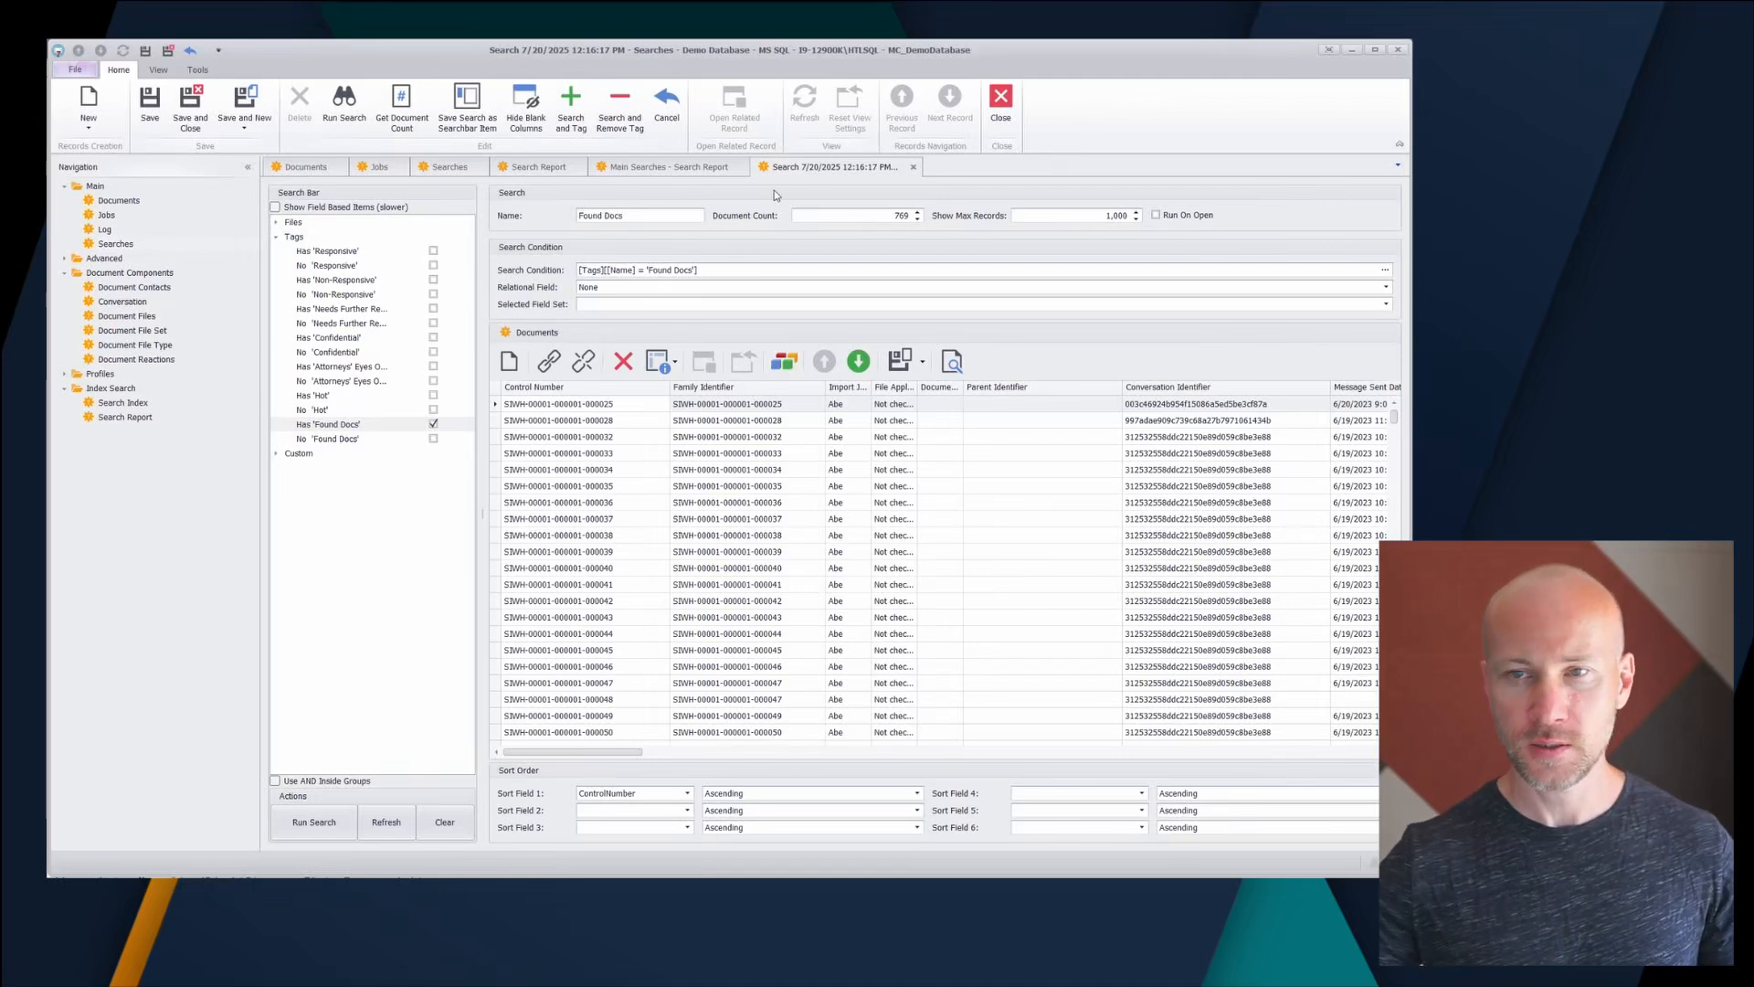
click(913, 167)
click(665, 495)
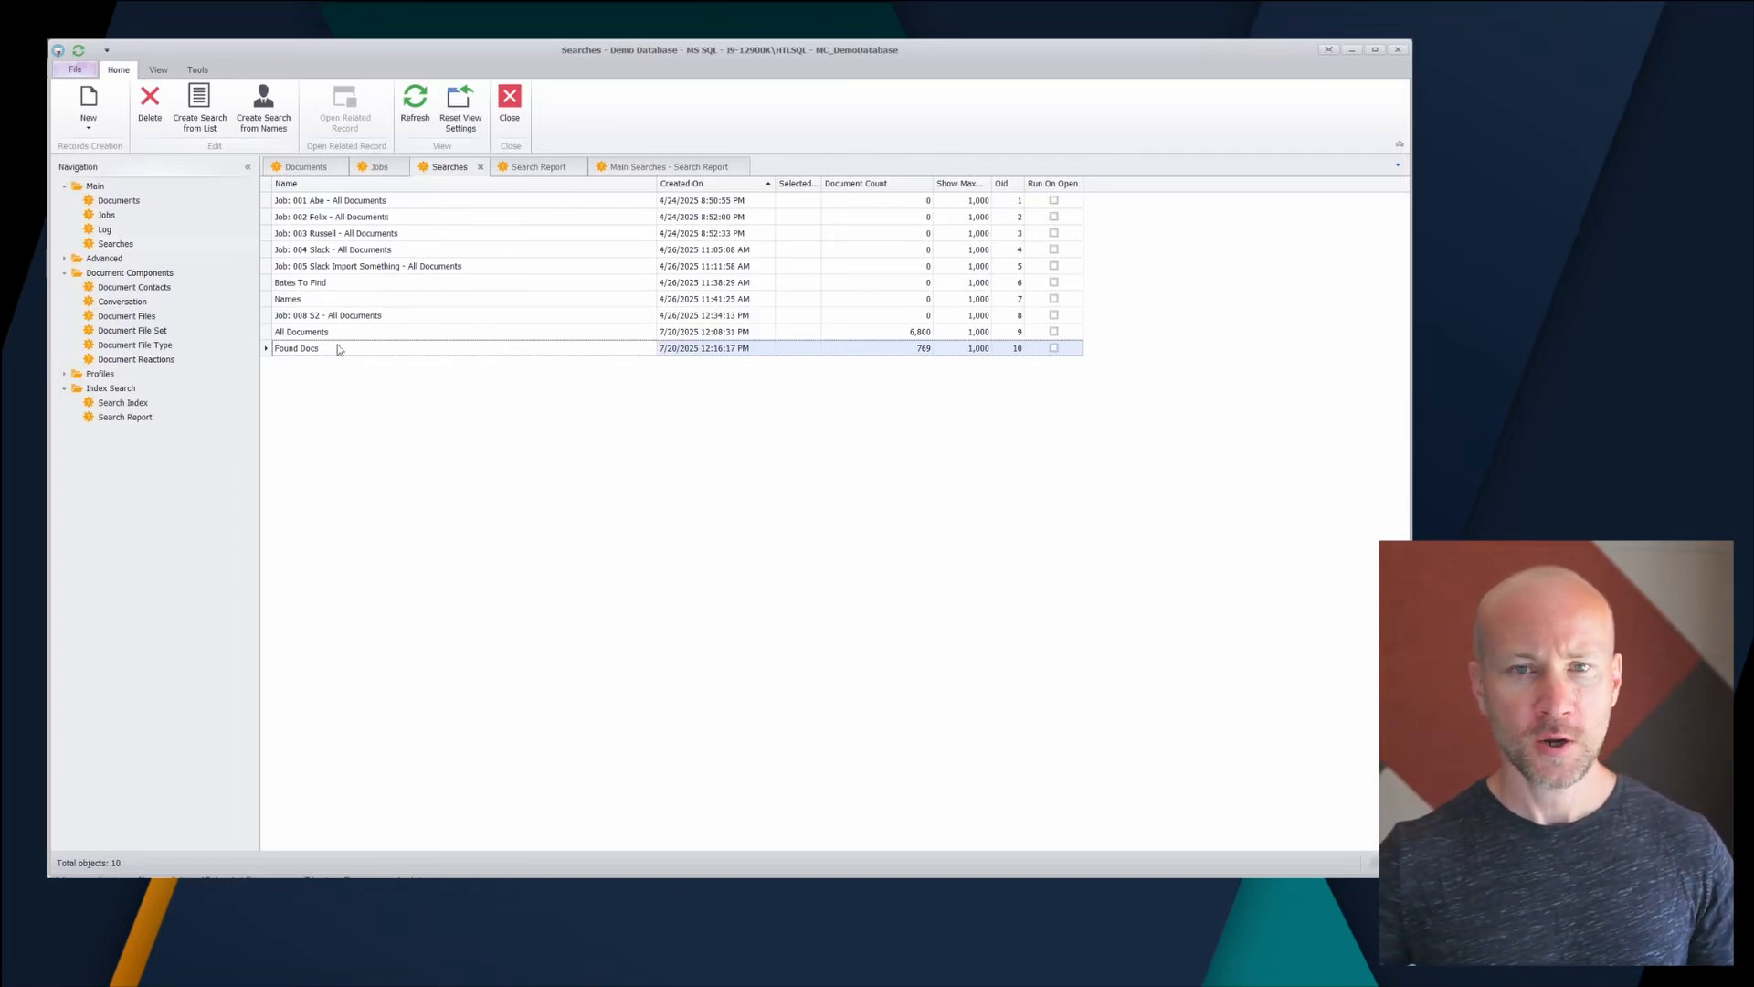
- Run a new search limited to documents tagged No 'Found Docs', returning 6,031 documents
click(90, 102)
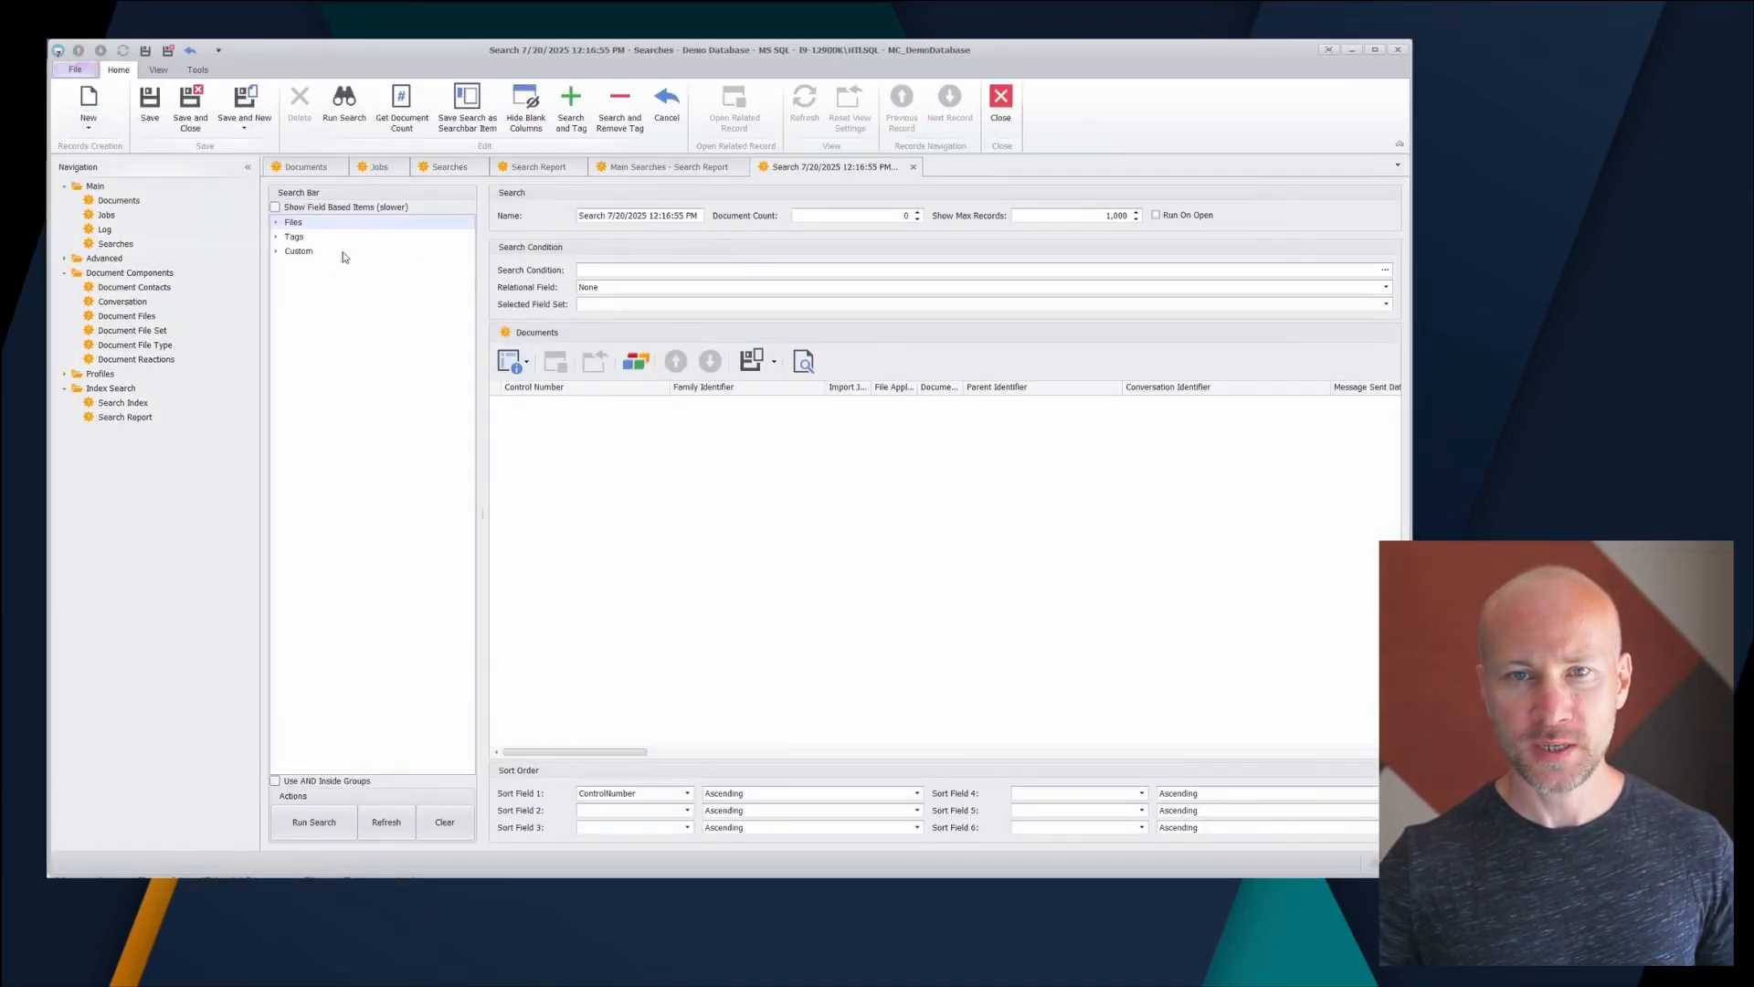
click(277, 239)
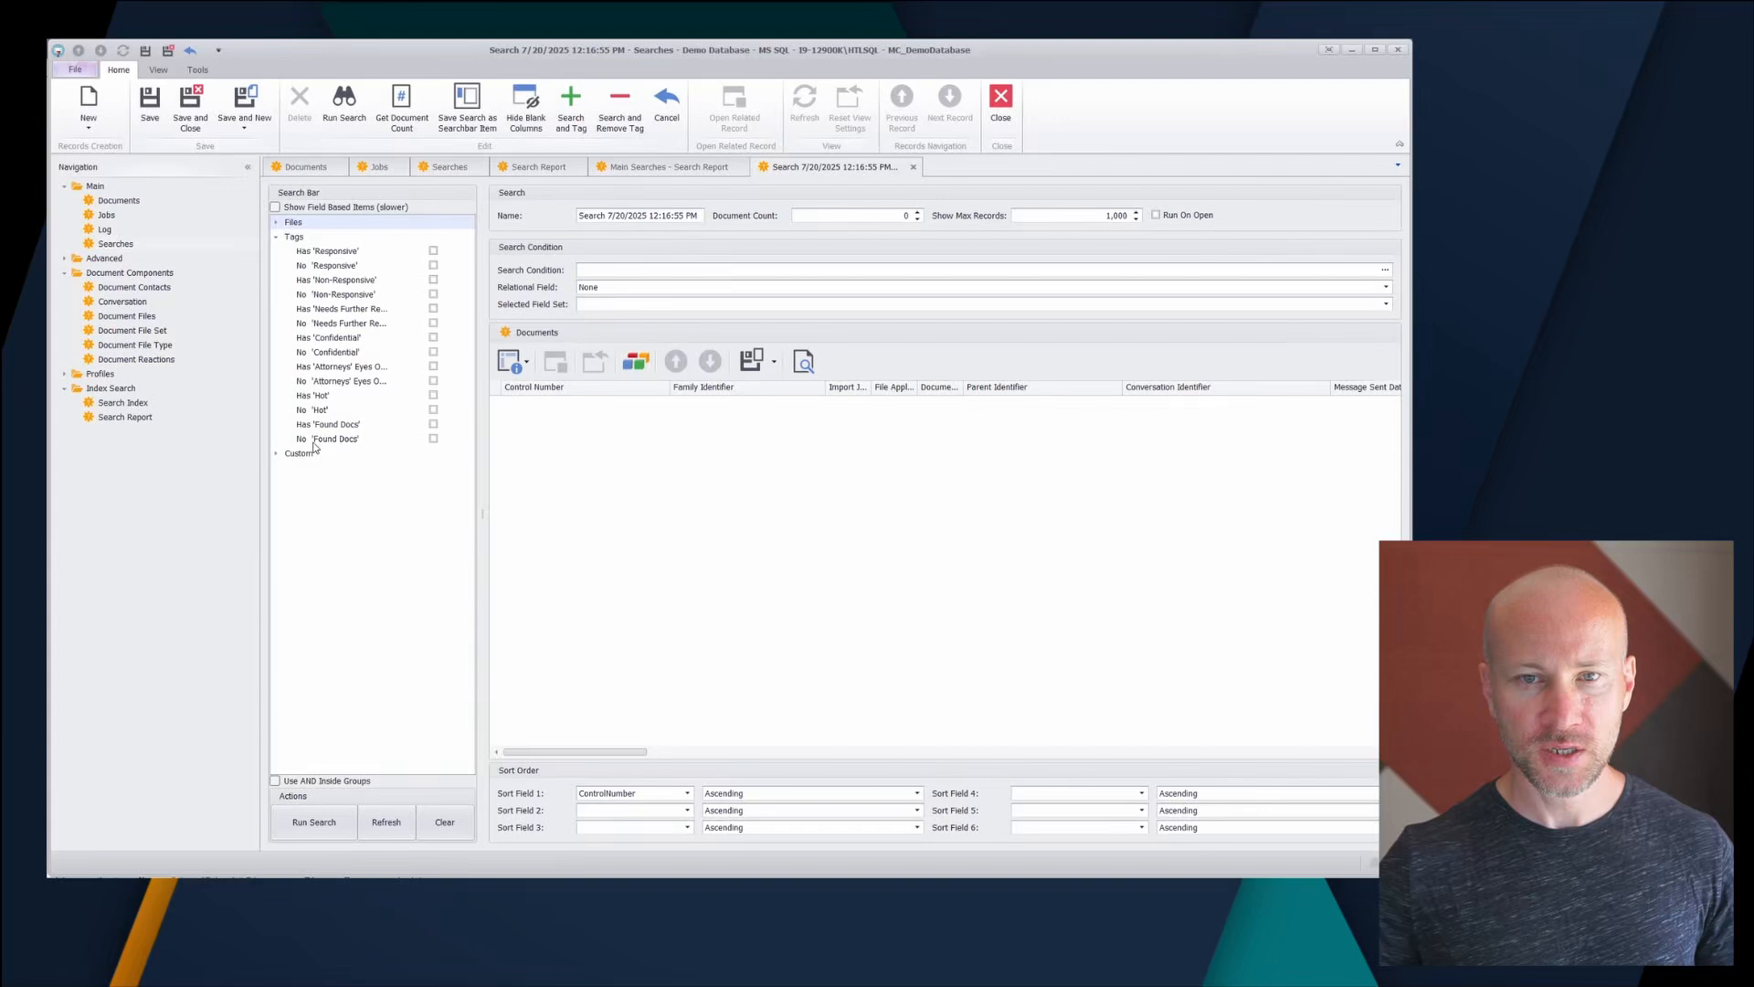
click(434, 438)
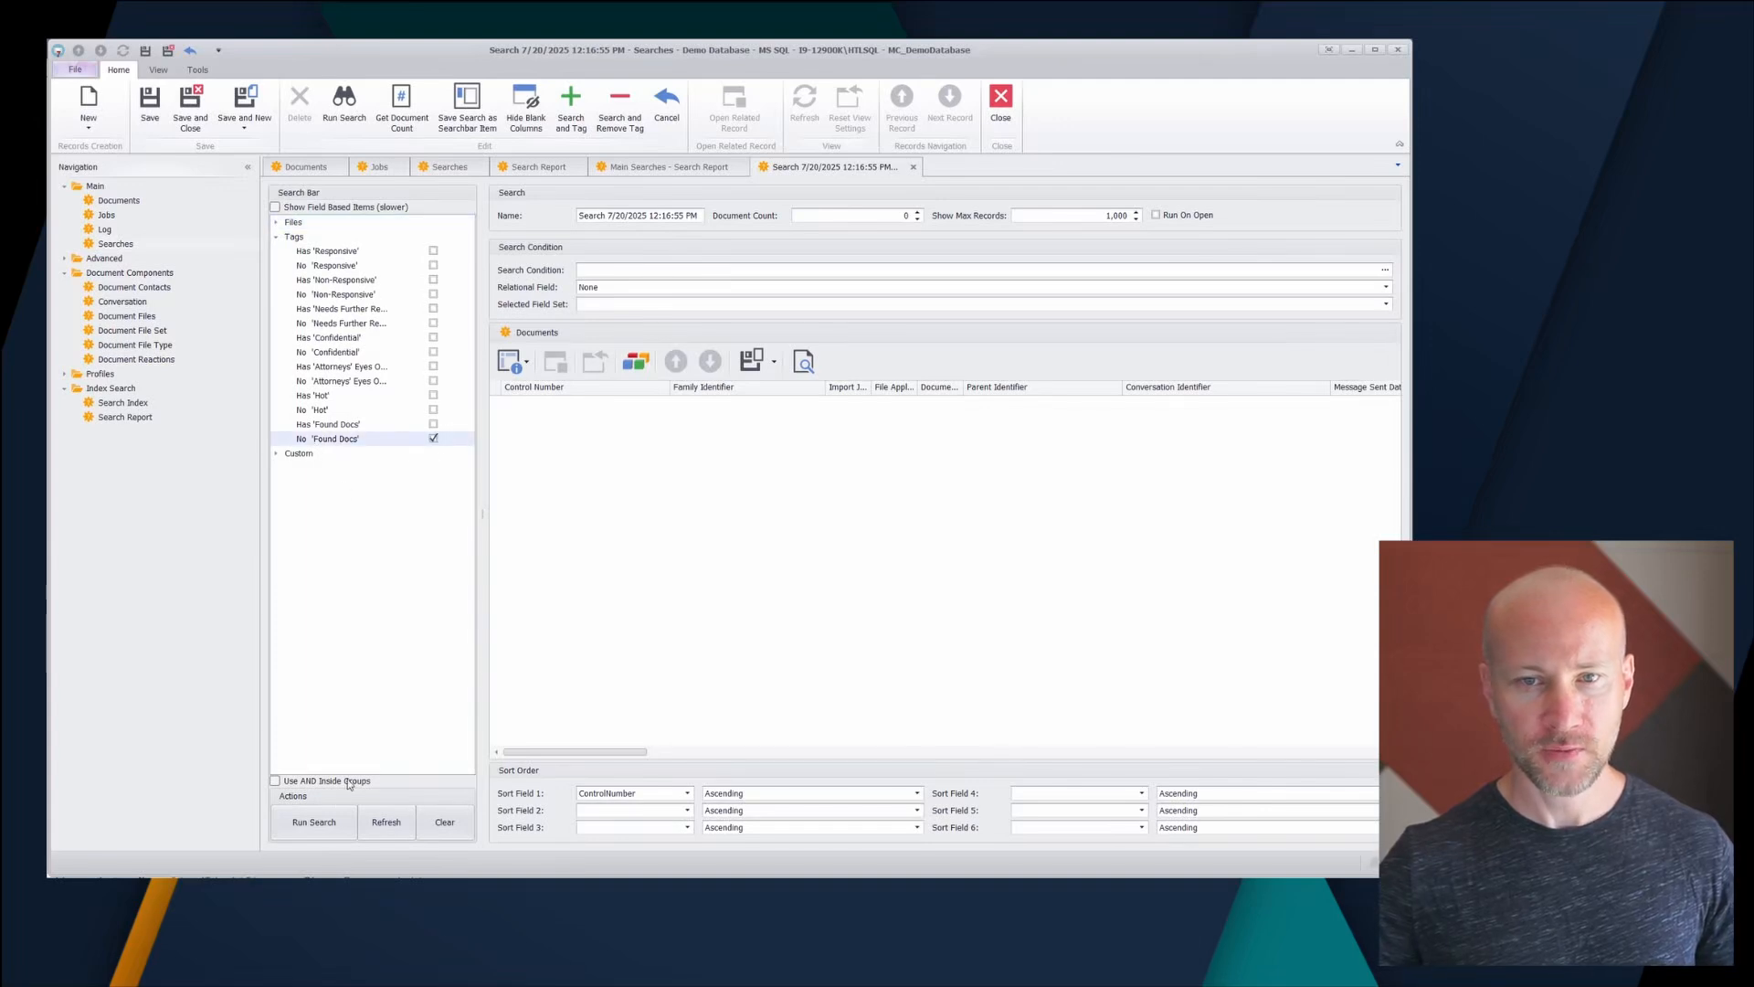
click(314, 826)
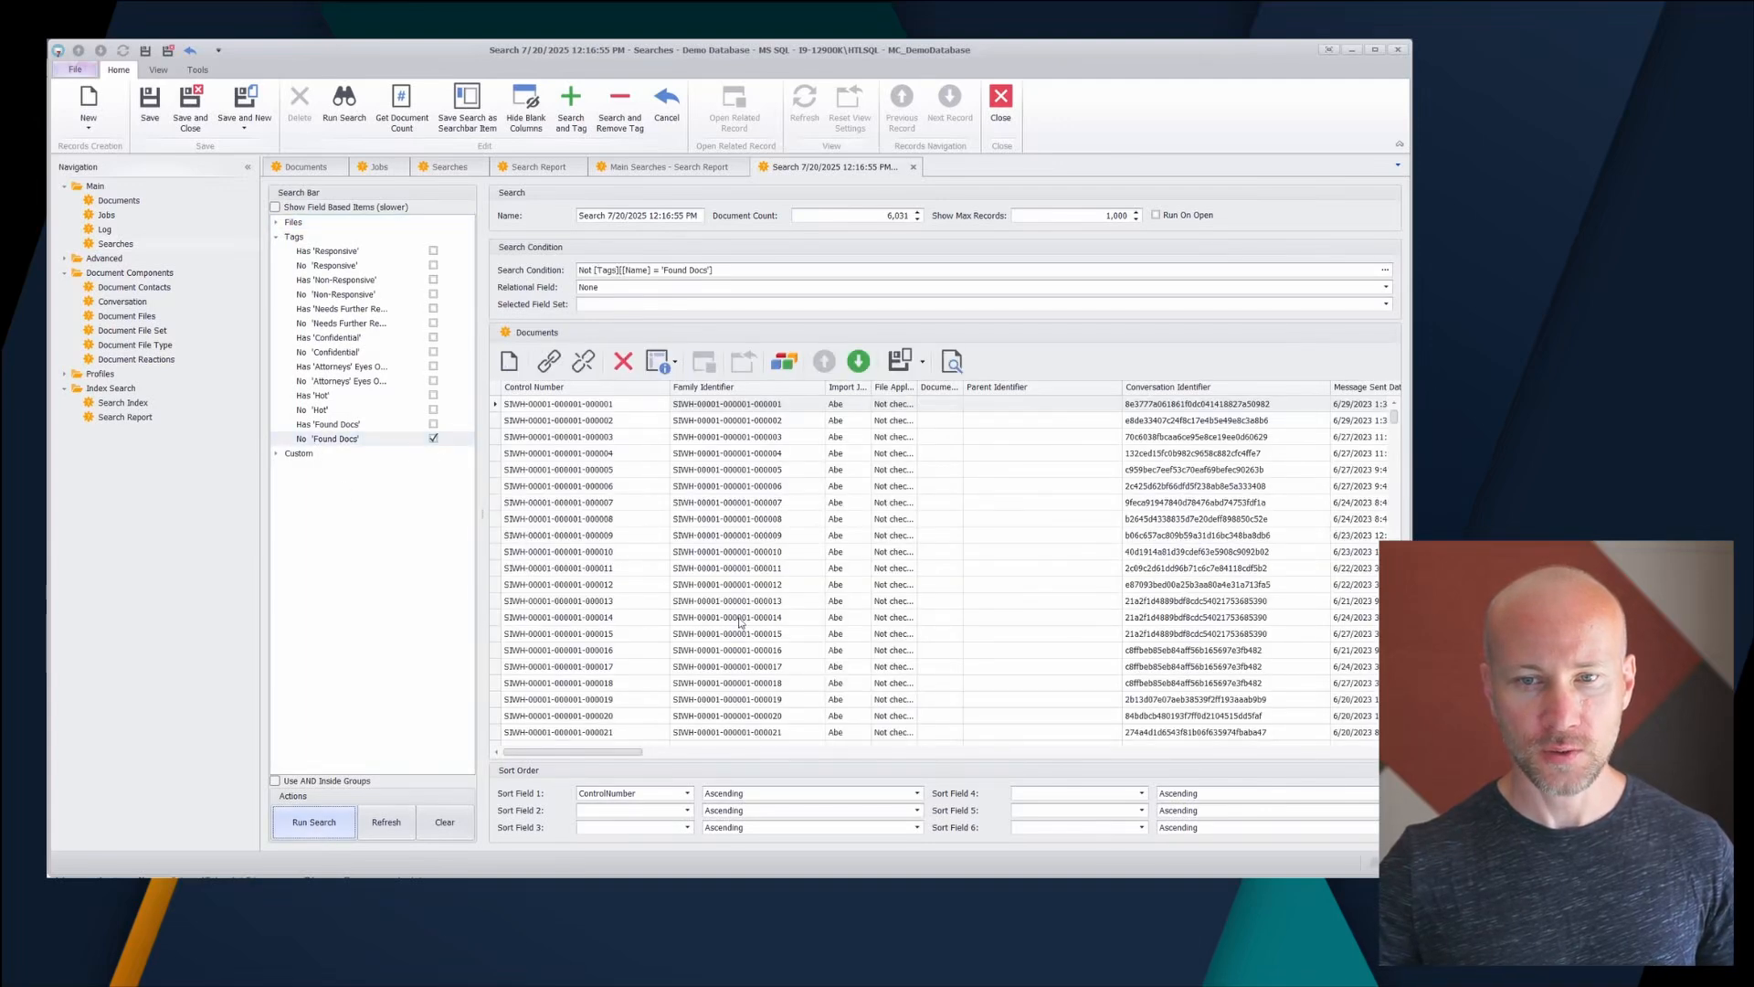
- Rename the search to 'No Found', save it, and select it in the Searches list
click(678, 217)
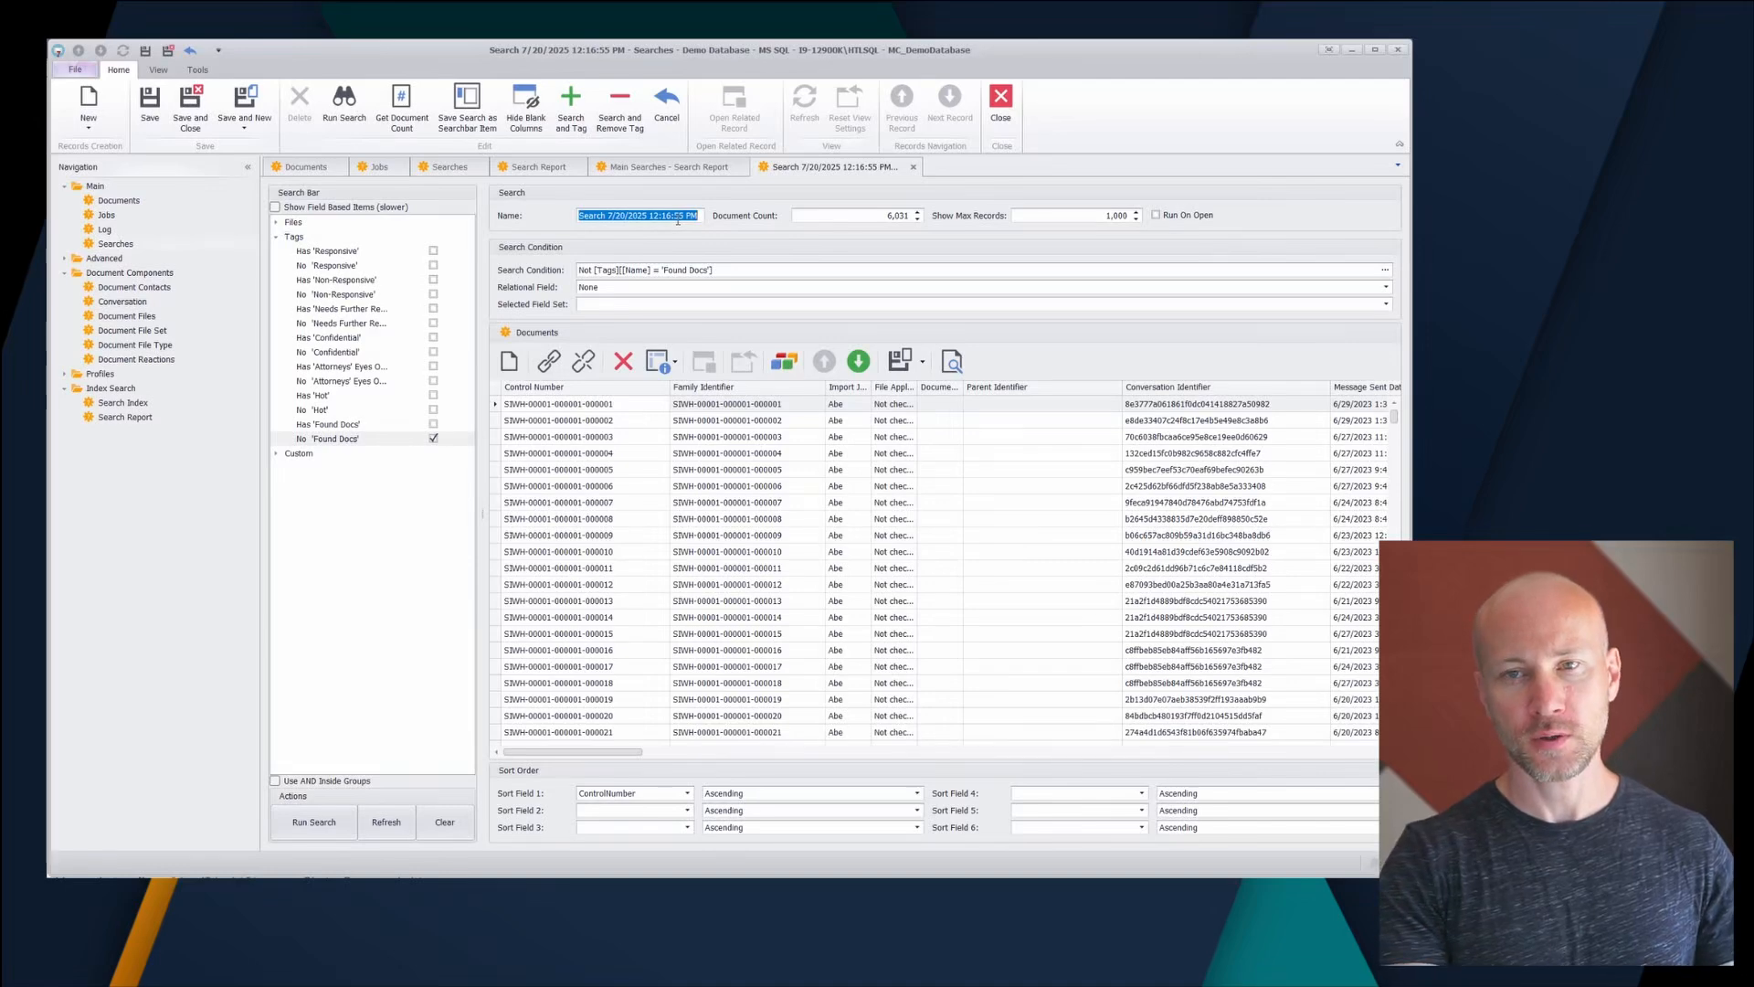
text(No Found)
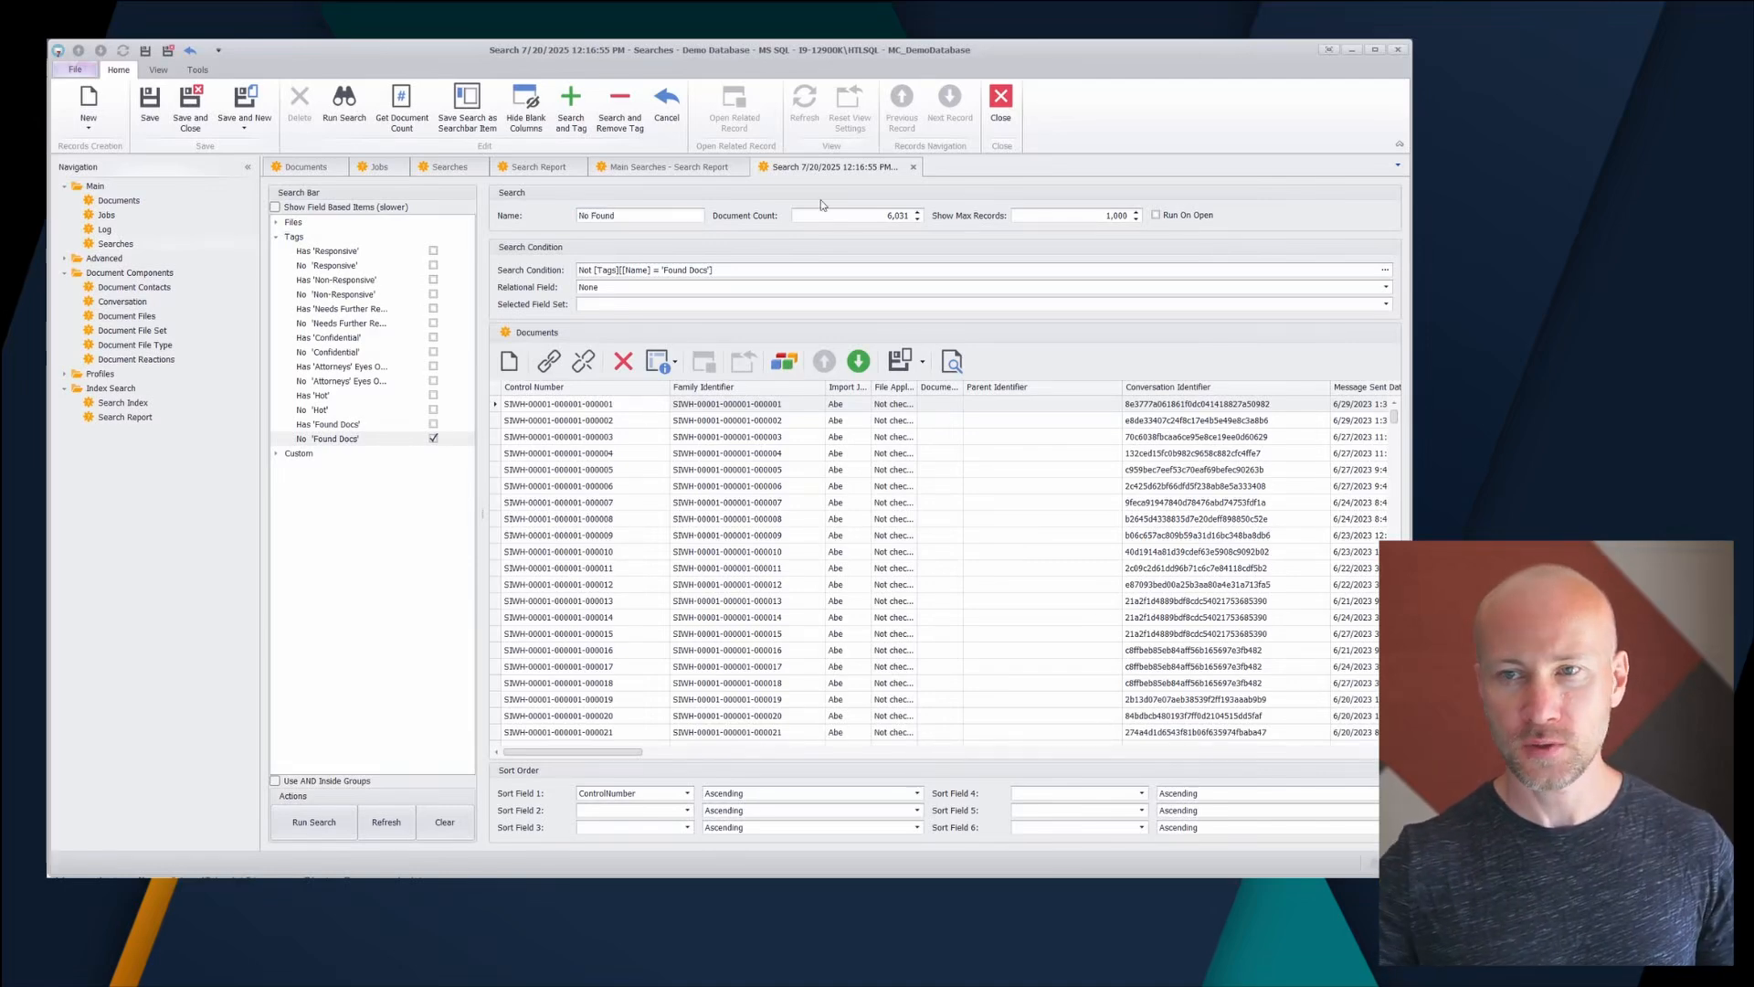
click(913, 167)
click(669, 497)
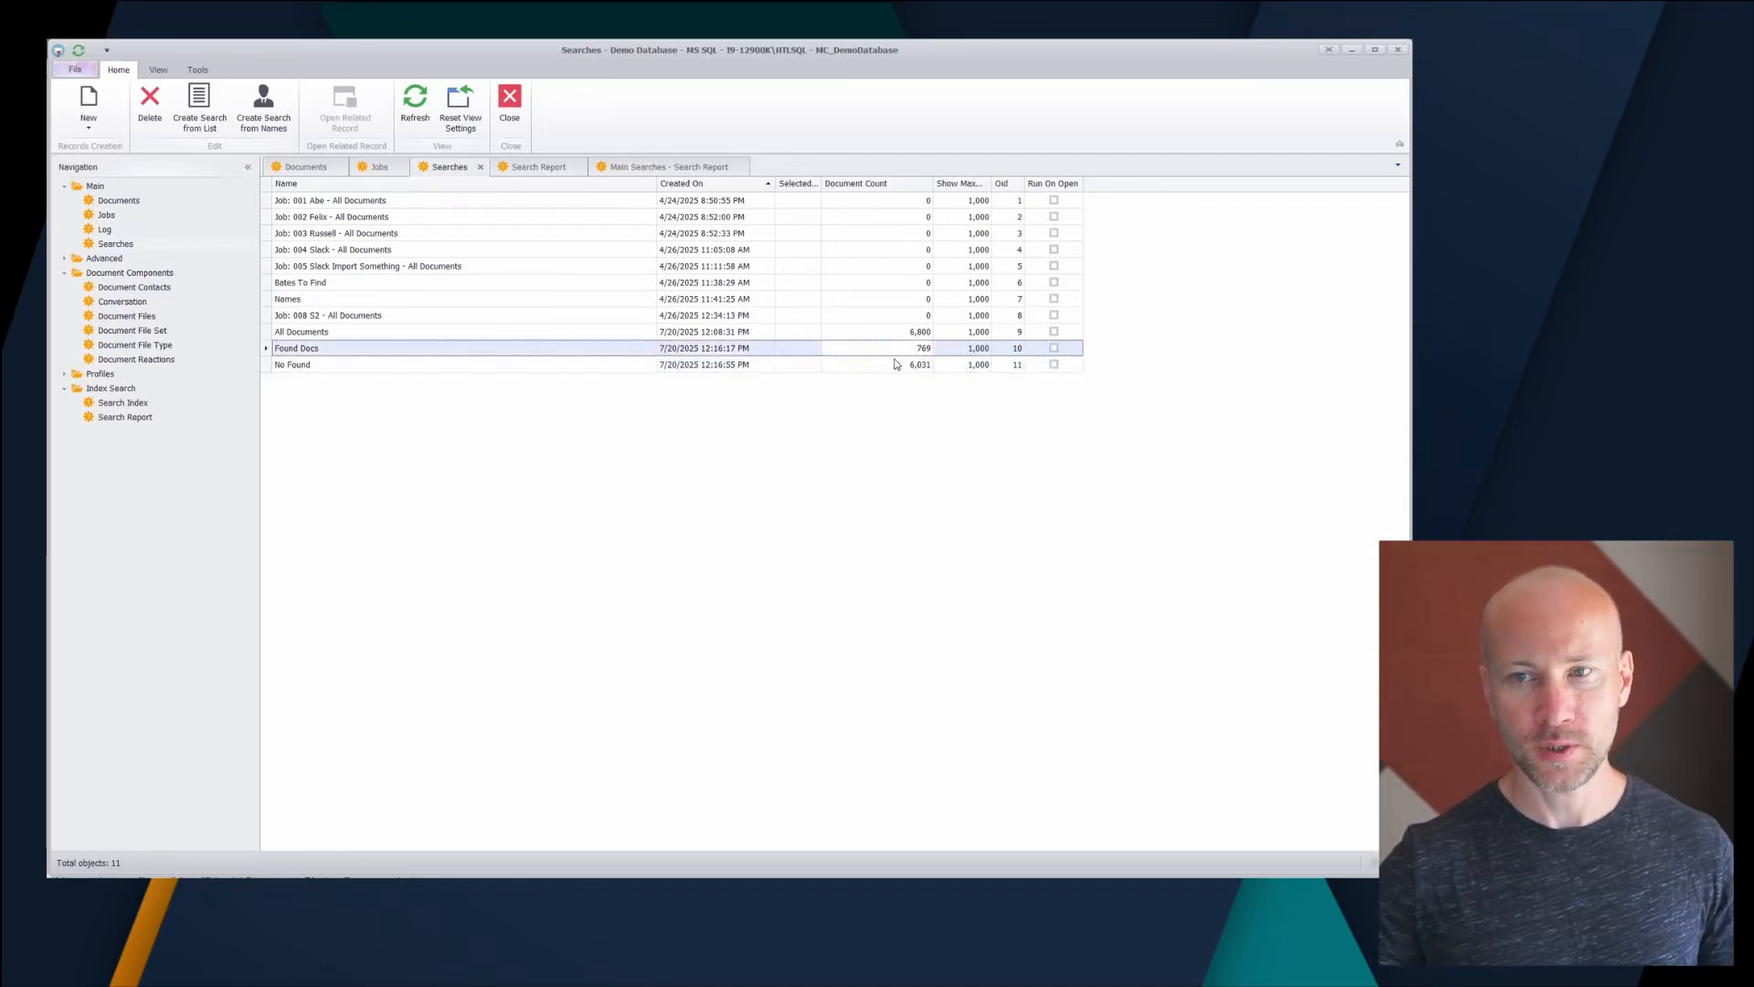
click(899, 334)
click(330, 370)
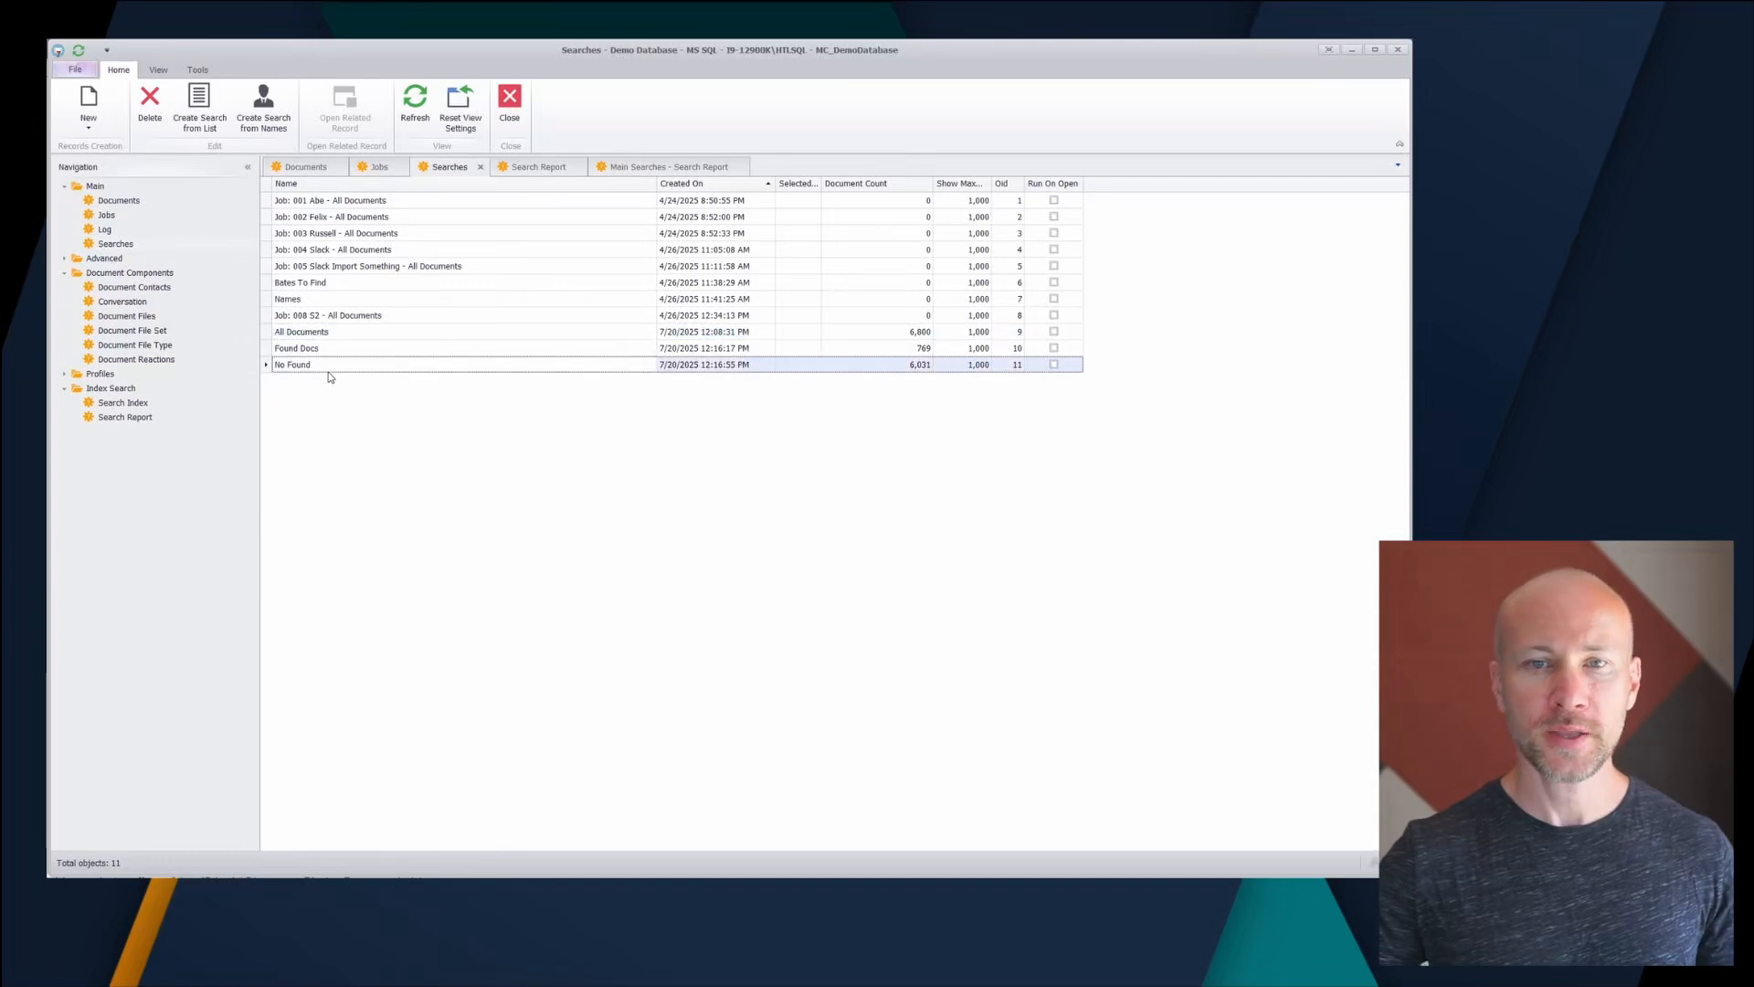